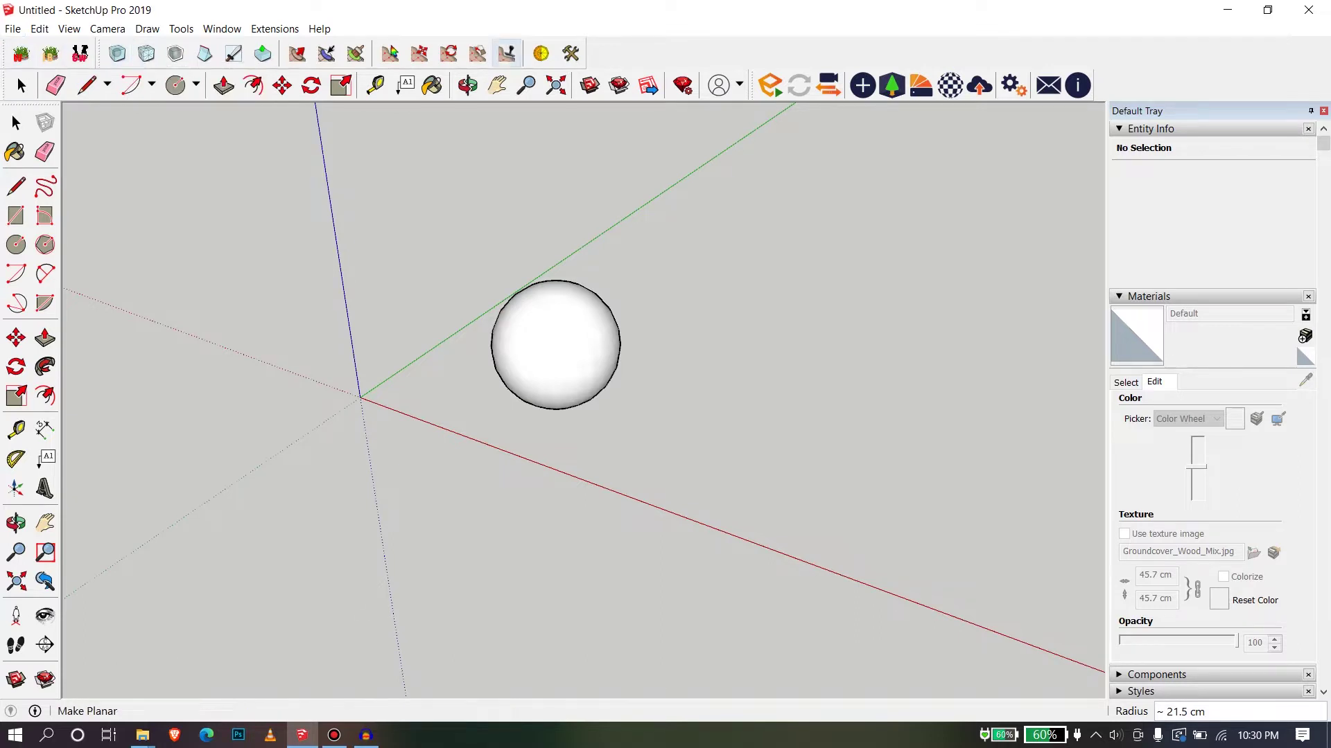
# Examine the sphere from several angles.
pyautogui.scroll(-3, 567, 343)
pyautogui.scroll(3, 572, 334)
pyautogui.click(16, 123)
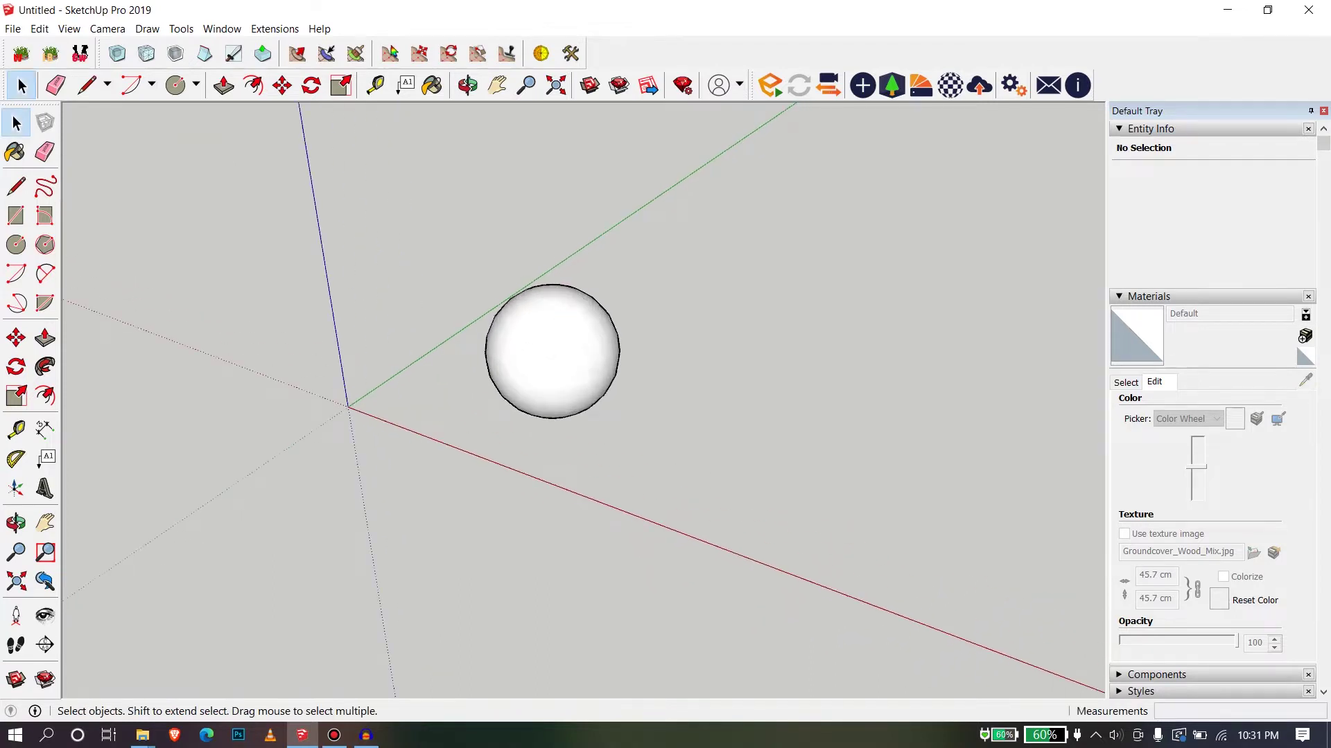
pyautogui.scroll(1, 568, 347)
pyautogui.moveTo(569, 347); pyautogui.dragTo(513, 347, button='middle')
pyautogui.scroll(-2, 596, 312)
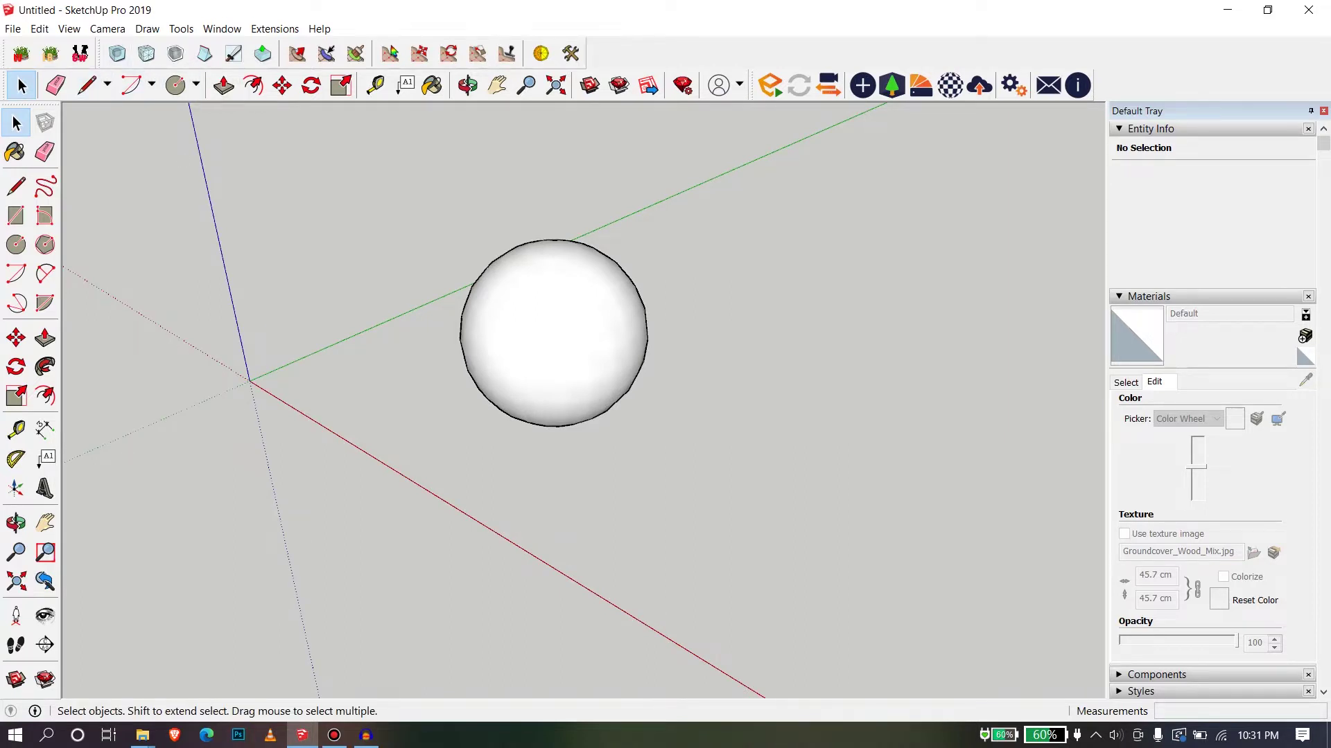
pyautogui.scroll(-2, 493, 361)
pyautogui.scroll(5, 493, 371)
pyautogui.moveTo(493, 370); pyautogui.dragTo(609, 238, button='middle')
pyautogui.scroll(-3, 576, 319)
pyautogui.scroll(3, 577, 319)
pyautogui.scroll(-2, 609, 239)
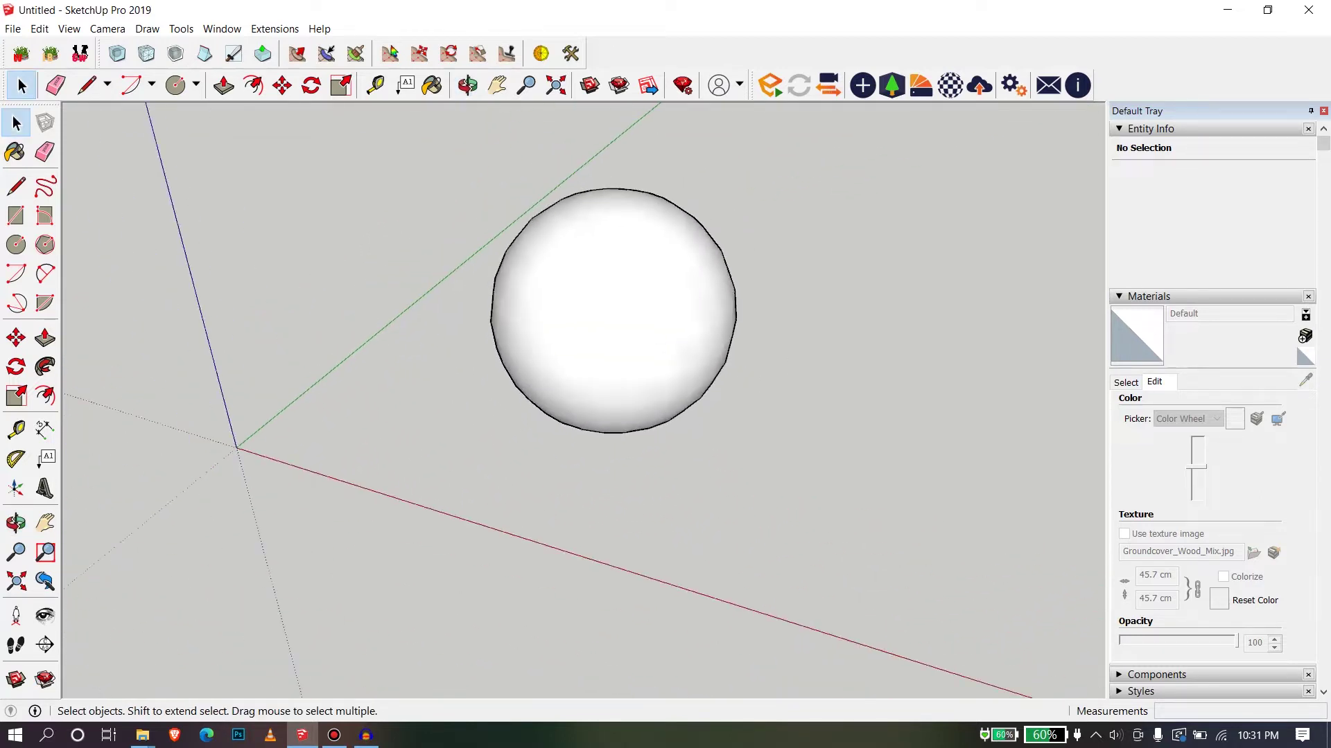
pyautogui.scroll(3, 641, 180)
pyautogui.moveTo(641, 181); pyautogui.dragTo(603, 142, button='middle')
pyautogui.scroll(-2, 569, 239)
pyautogui.moveTo(602, 264); pyautogui.dragTo(526, 347, button='middle')
# Select the sphere's whole surface.
pyautogui.click(583, 302)
pyautogui.moveTo(610, 326); pyautogui.dragTo(603, 347, button='middle')
pyautogui.click(374, 196)
pyautogui.moveTo(374, 195); pyautogui.dragTo(804, 512)
pyautogui.click(805, 511)
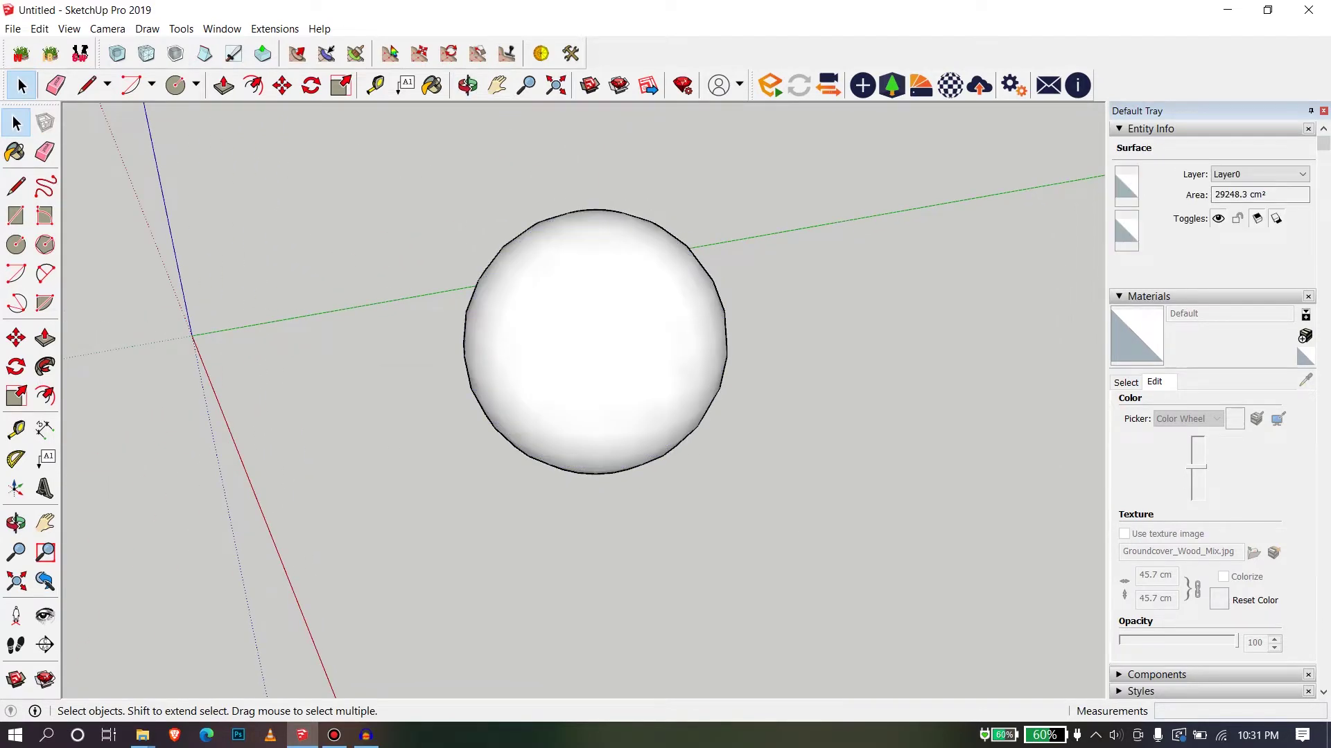
pyautogui.click(595, 341)
# Sculpt bulges into one side of the selected sphere using the Sculpt brush with a radius of about 21.5 cm.
pyautogui.moveTo(594, 341); pyautogui.dragTo(506, 341, button='middle')
pyautogui.scroll(3, 652, 331)
pyautogui.scroll(-3, 651, 336)
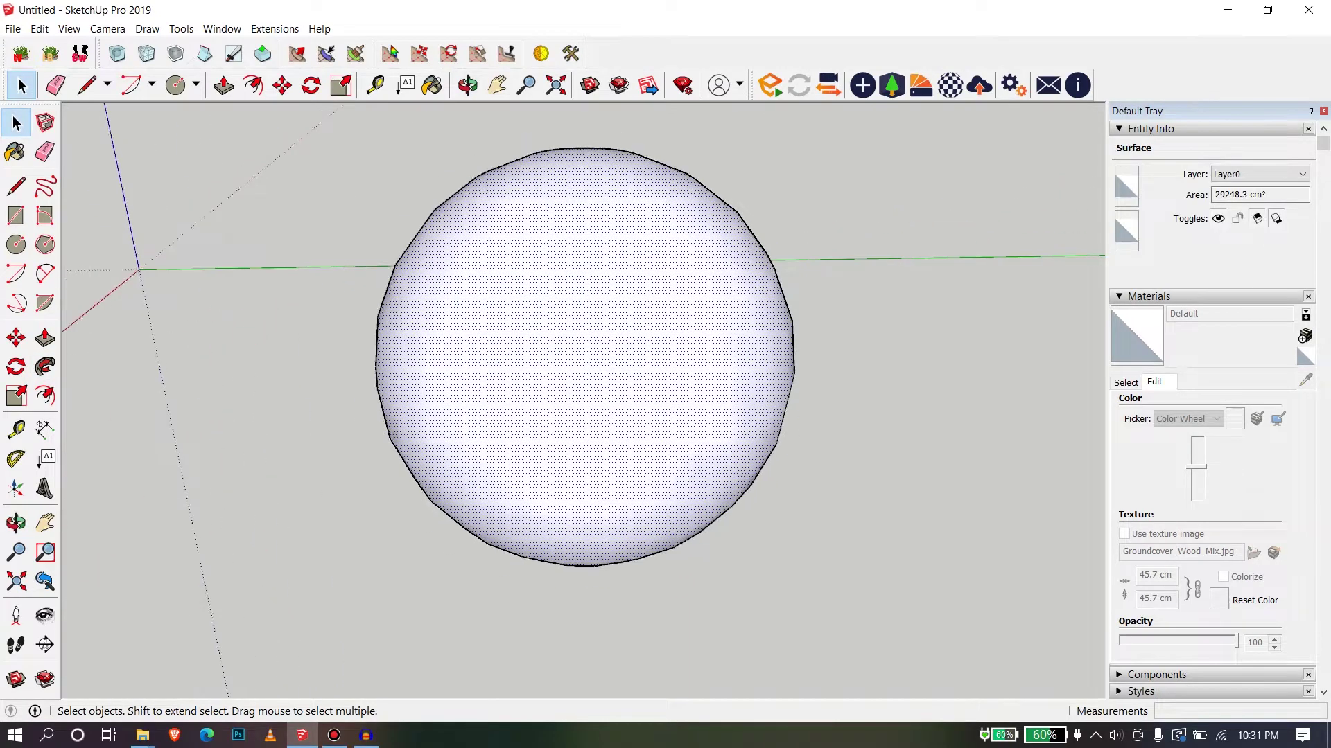
pyautogui.moveTo(652, 336); pyautogui.dragTo(660, 339, button='middle')
pyautogui.click(297, 54)
pyautogui.moveTo(443, 309); pyautogui.dragTo(708, 368, button='middle')
pyautogui.moveTo(656, 351)
pyautogui.mouseDown()
pyautogui.moveTo(682, 357)
pyautogui.moveTo(651, 452)
pyautogui.mouseUp()
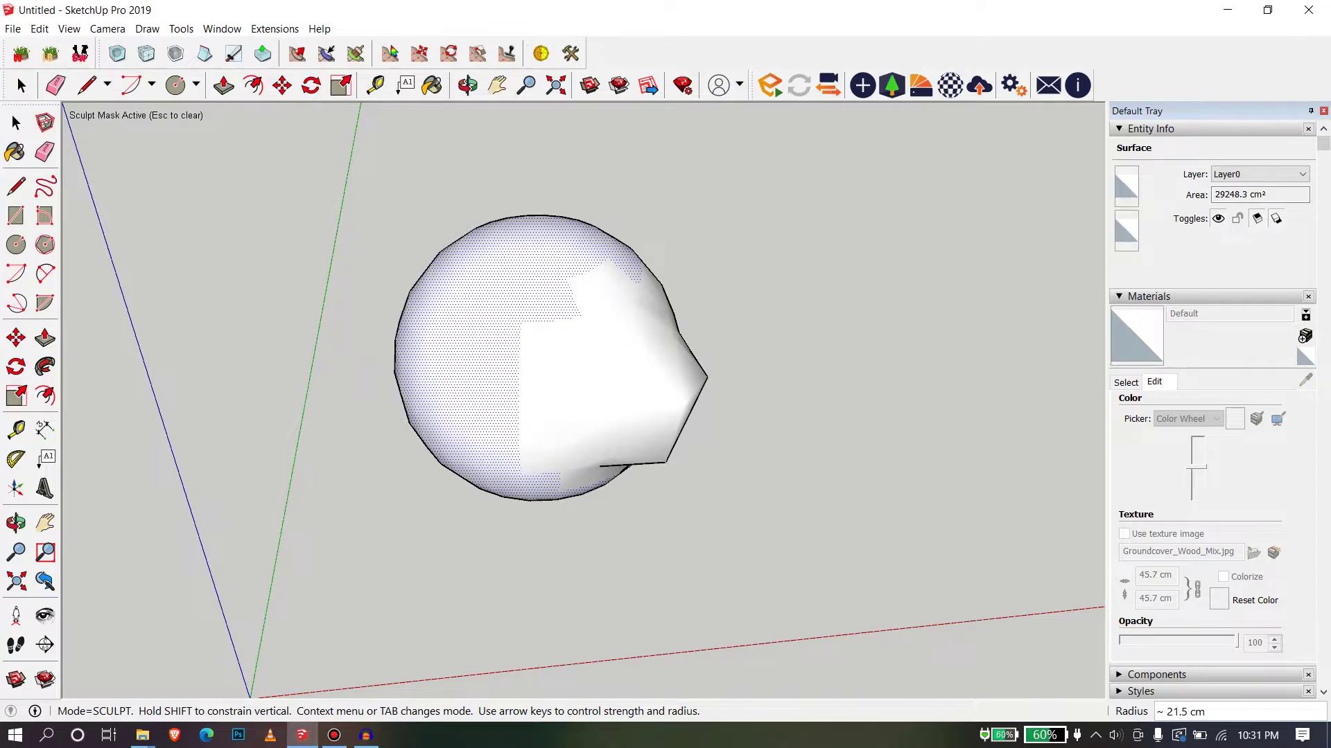
pyautogui.moveTo(669, 400); pyautogui.dragTo(502, 418, button='middle')
pyautogui.moveTo(659, 322)
pyautogui.mouseDown()
pyautogui.moveTo(654, 337)
pyautogui.moveTo(718, 388)
pyautogui.moveTo(624, 471)
pyautogui.moveTo(523, 489)
pyautogui.moveTo(615, 487)
pyautogui.mouseUp()
pyautogui.moveTo(866, 450); pyautogui.dragTo(731, 380, button='middle')
pyautogui.moveTo(731, 380)
pyautogui.mouseDown()
pyautogui.moveTo(728, 492)
pyautogui.moveTo(570, 492)
pyautogui.moveTo(742, 469)
pyautogui.mouseUp()
pyautogui.moveTo(742, 469); pyautogui.dragTo(584, 365, button='middle')
# Sculpt the remaining smooth areas of the sphere into an uneven rock shape.
pyautogui.scroll(-2, 584, 366)
pyautogui.moveTo(720, 411); pyautogui.dragTo(755, 416, button='middle')
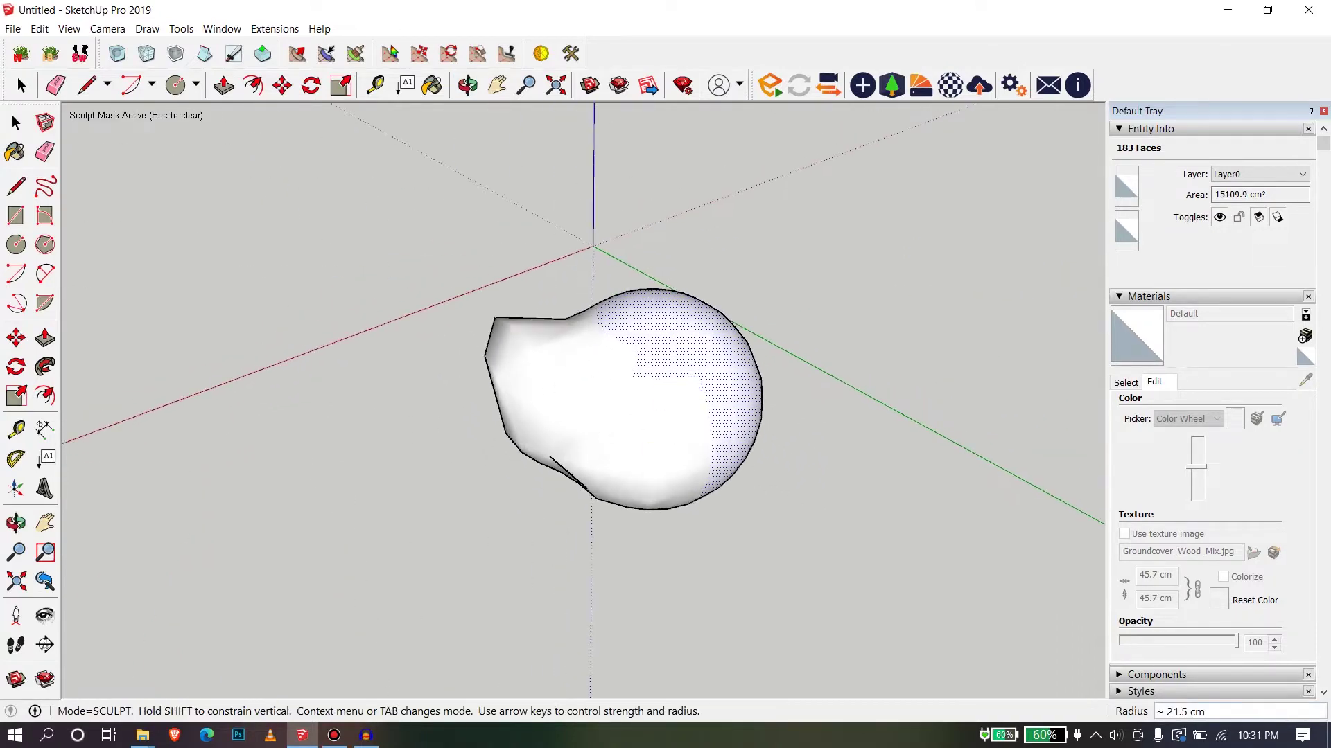
pyautogui.moveTo(627, 463)
pyautogui.mouseDown()
pyautogui.moveTo(703, 451)
pyautogui.moveTo(728, 357)
pyautogui.mouseUp()
pyautogui.moveTo(598, 418)
pyautogui.mouseDown()
pyautogui.moveTo(543, 448)
pyautogui.moveTo(559, 472)
pyautogui.mouseUp()
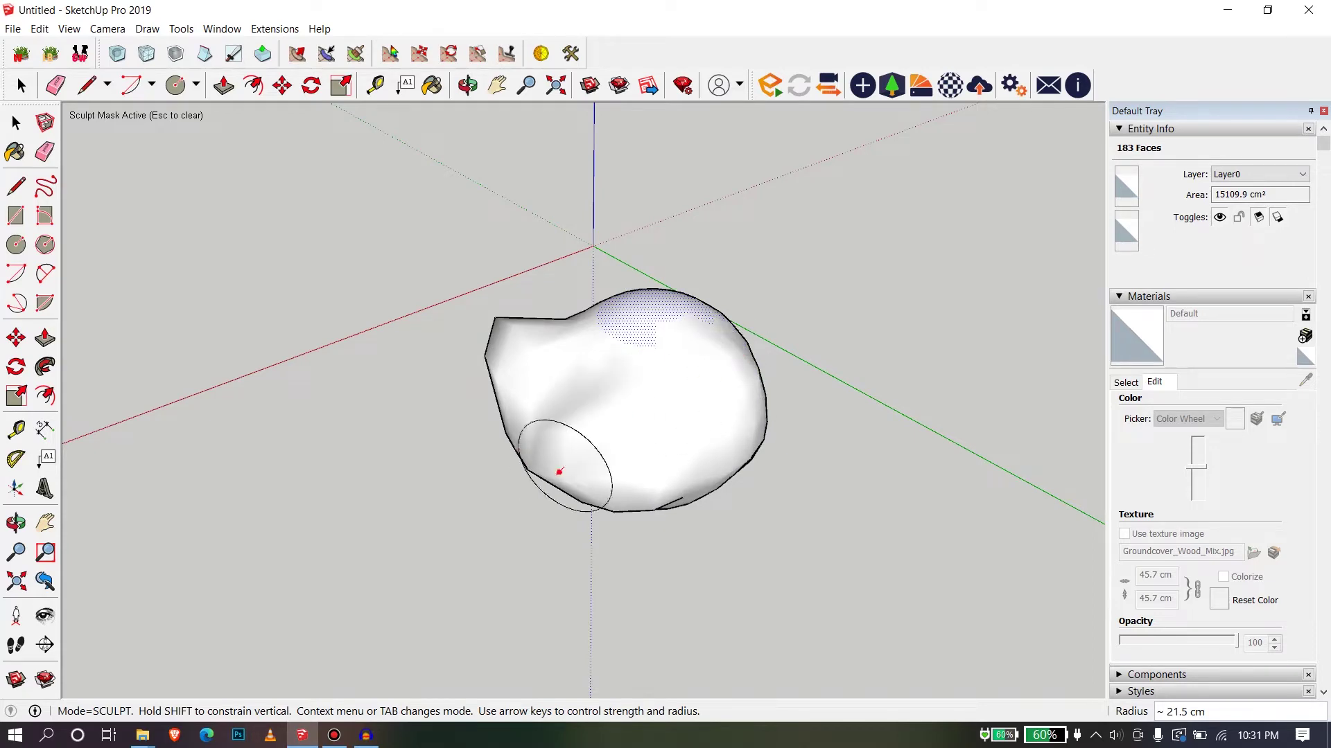
pyautogui.moveTo(715, 478)
pyautogui.mouseDown(button='middle')
pyautogui.moveTo(726, 372)
pyautogui.moveTo(643, 363)
pyautogui.mouseUp(button='middle')
pyautogui.moveTo(544, 345); pyautogui.dragTo(455, 398)
pyautogui.moveTo(455, 397)
pyautogui.mouseDown(button='middle')
pyautogui.moveTo(378, 339)
pyautogui.moveTo(527, 347)
pyautogui.moveTo(548, 332)
pyautogui.mouseUp(button='middle')
pyautogui.press('space')
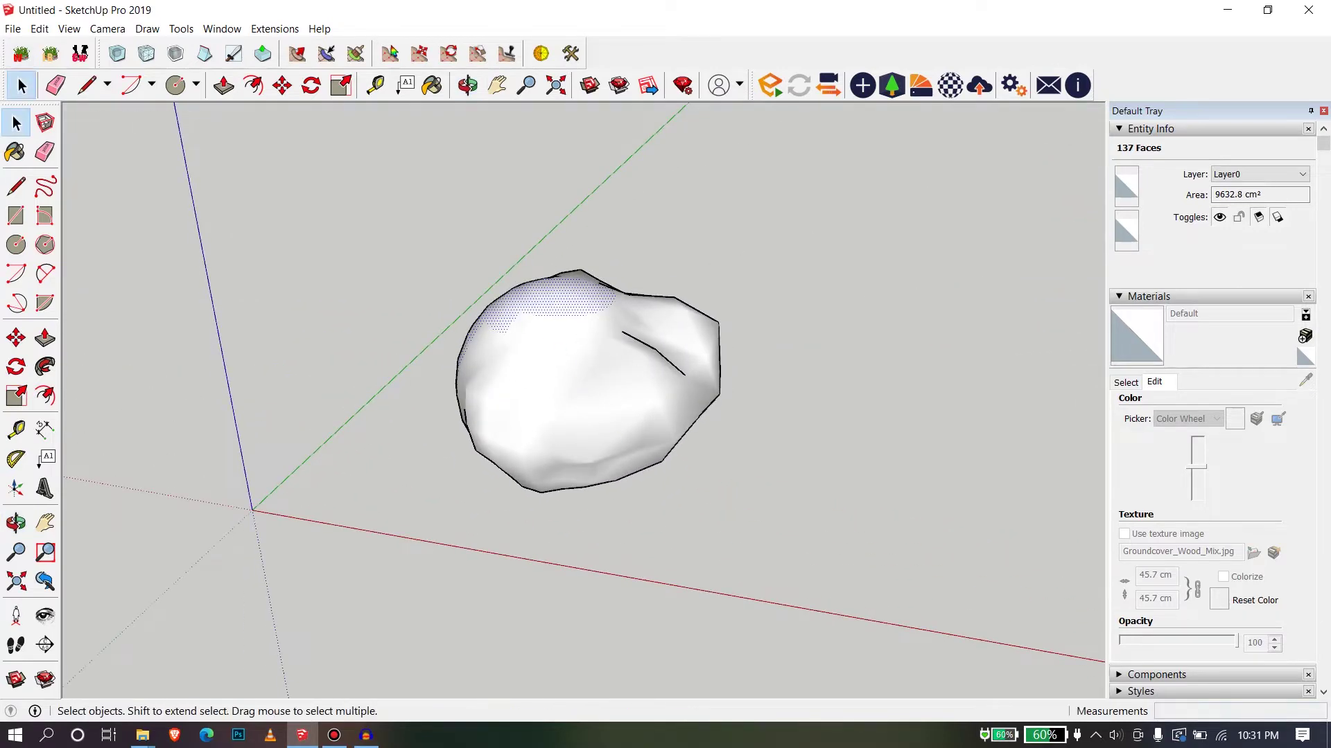
# Select the whole rock surface, reverse its faces and clear the selection.
pyautogui.moveTo(341, 186); pyautogui.dragTo(1018, 647)
pyautogui.scroll(3, 645, 456)
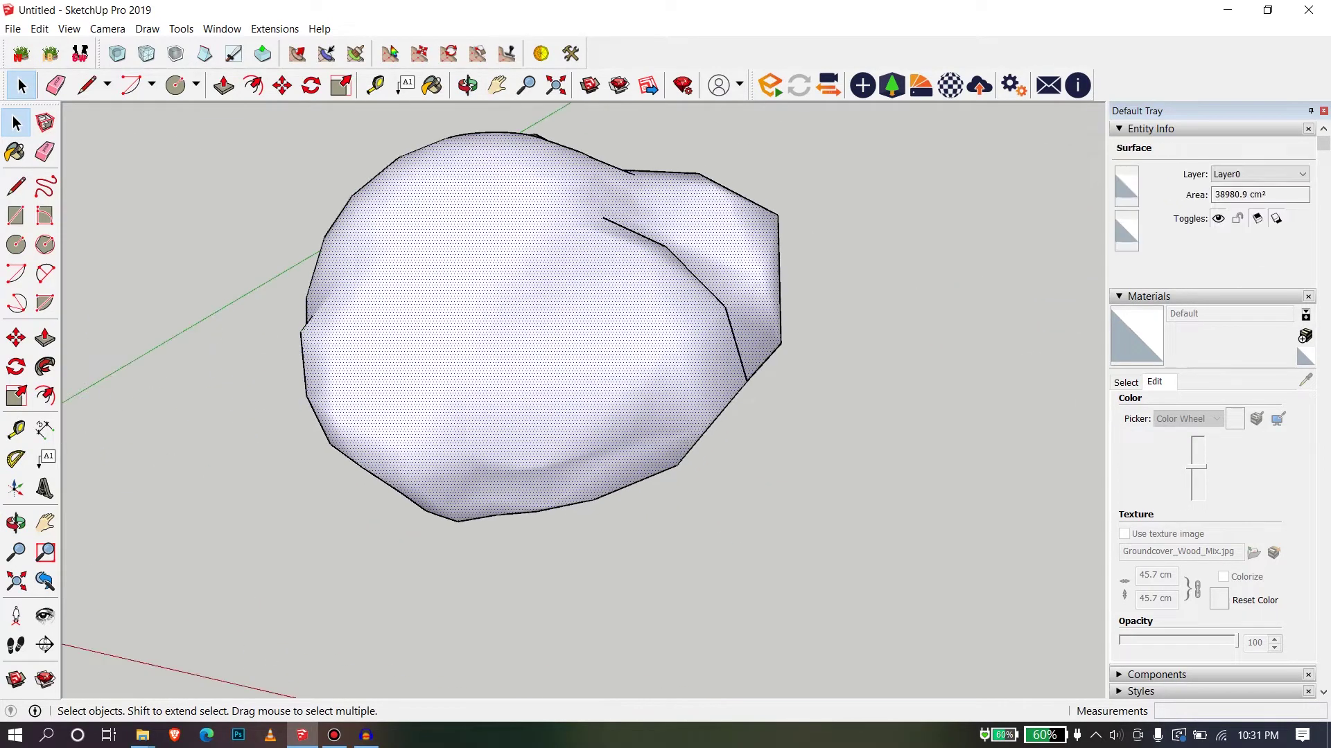
pyautogui.moveTo(646, 456); pyautogui.dragTo(561, 444, button='middle')
pyautogui.rightClick(517, 267)
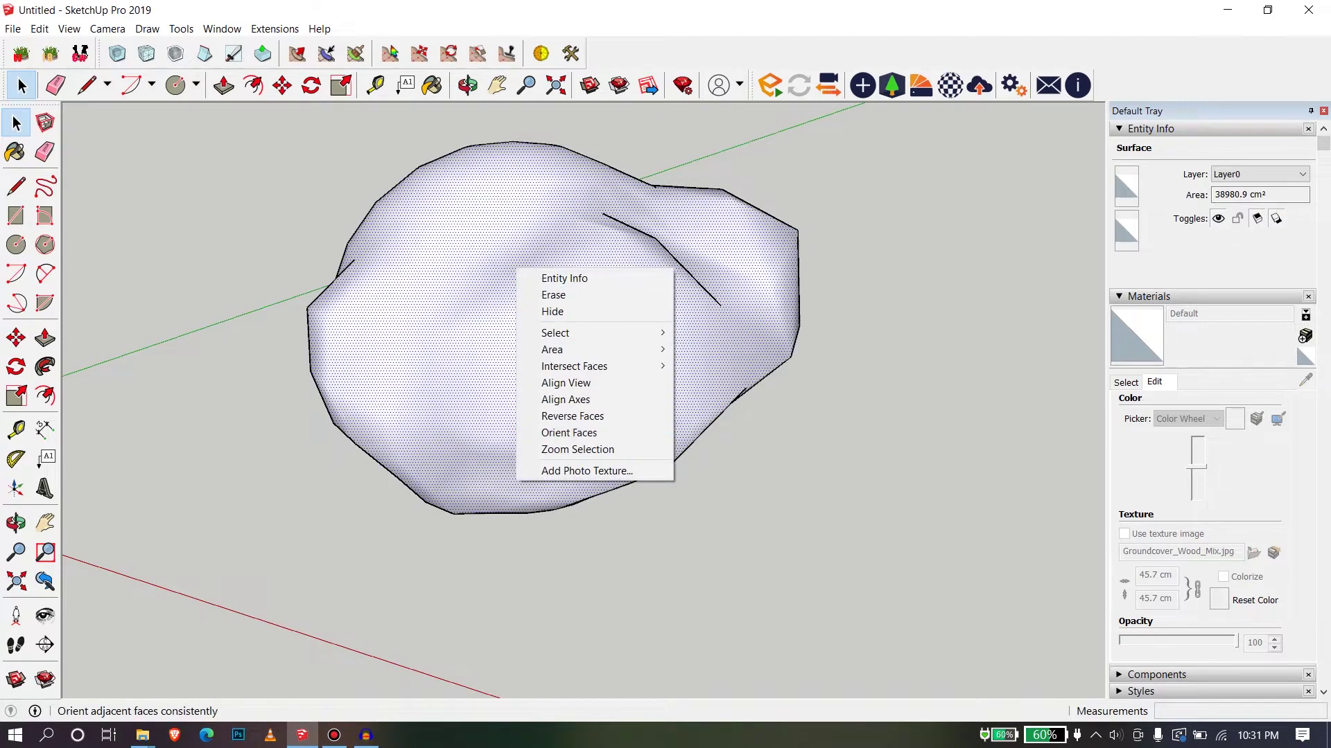
pyautogui.click(594, 416)
pyautogui.moveTo(593, 416)
pyautogui.mouseDown(button='middle')
pyautogui.moveTo(582, 236)
pyautogui.moveTo(589, 405)
pyautogui.mouseUp(button='middle')
pyautogui.click(332, 229)
# Add more sculpt strokes around the reversed rock surface to form extra bumps and hollows.
pyautogui.scroll(-1, 333, 229)
pyautogui.scroll(-2, 385, 265)
pyautogui.moveTo(385, 265); pyautogui.dragTo(433, 263, button='middle')
pyautogui.click(297, 54)
pyautogui.moveTo(460, 173)
pyautogui.mouseDown()
pyautogui.moveTo(464, 211)
pyautogui.moveTo(517, 199)
pyautogui.mouseUp()
pyautogui.moveTo(469, 320); pyautogui.dragTo(471, 118, button='middle')
pyautogui.moveTo(483, 420)
pyautogui.mouseDown()
pyautogui.moveTo(500, 405)
pyautogui.moveTo(468, 412)
pyautogui.moveTo(561, 422)
pyautogui.moveTo(489, 385)
pyautogui.moveTo(527, 388)
pyautogui.mouseUp()
pyautogui.moveTo(493, 167); pyautogui.dragTo(503, 367, button='middle')
pyautogui.scroll(-2, 497, 261)
pyautogui.scroll(3, 551, 332)
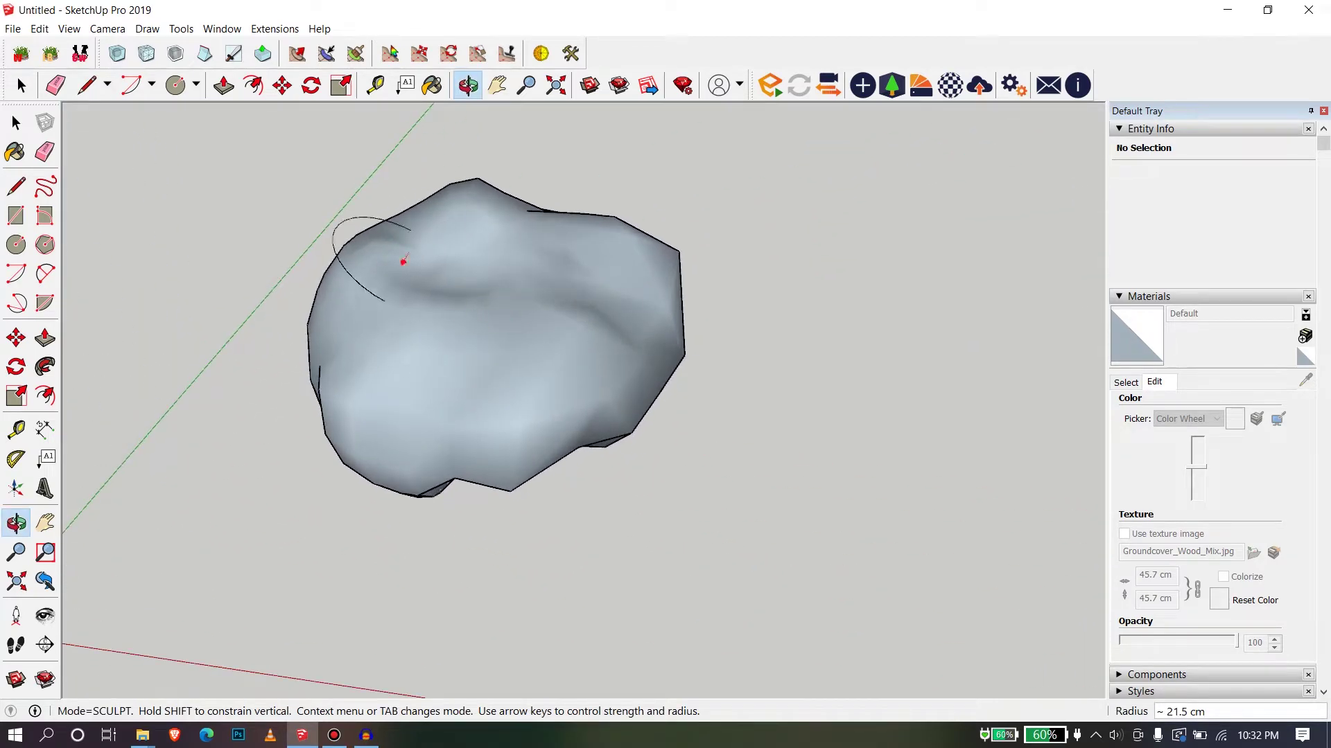
pyautogui.moveTo(404, 261); pyautogui.dragTo(427, 271, button='middle')
# Examine the sculpted rock's surface up close from several sides.
pyautogui.scroll(1, 464, 208)
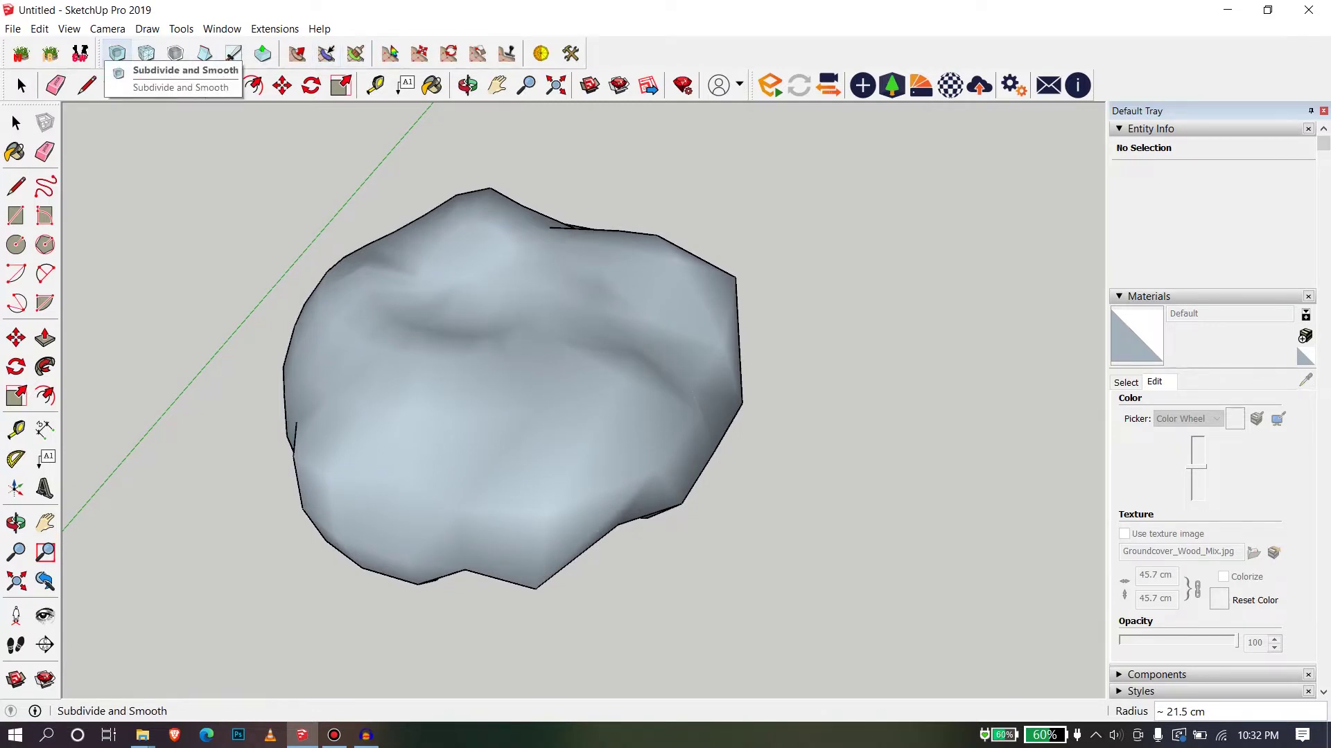
pyautogui.scroll(-1, 385, 197)
pyautogui.click(15, 122)
pyautogui.scroll(1, 483, 240)
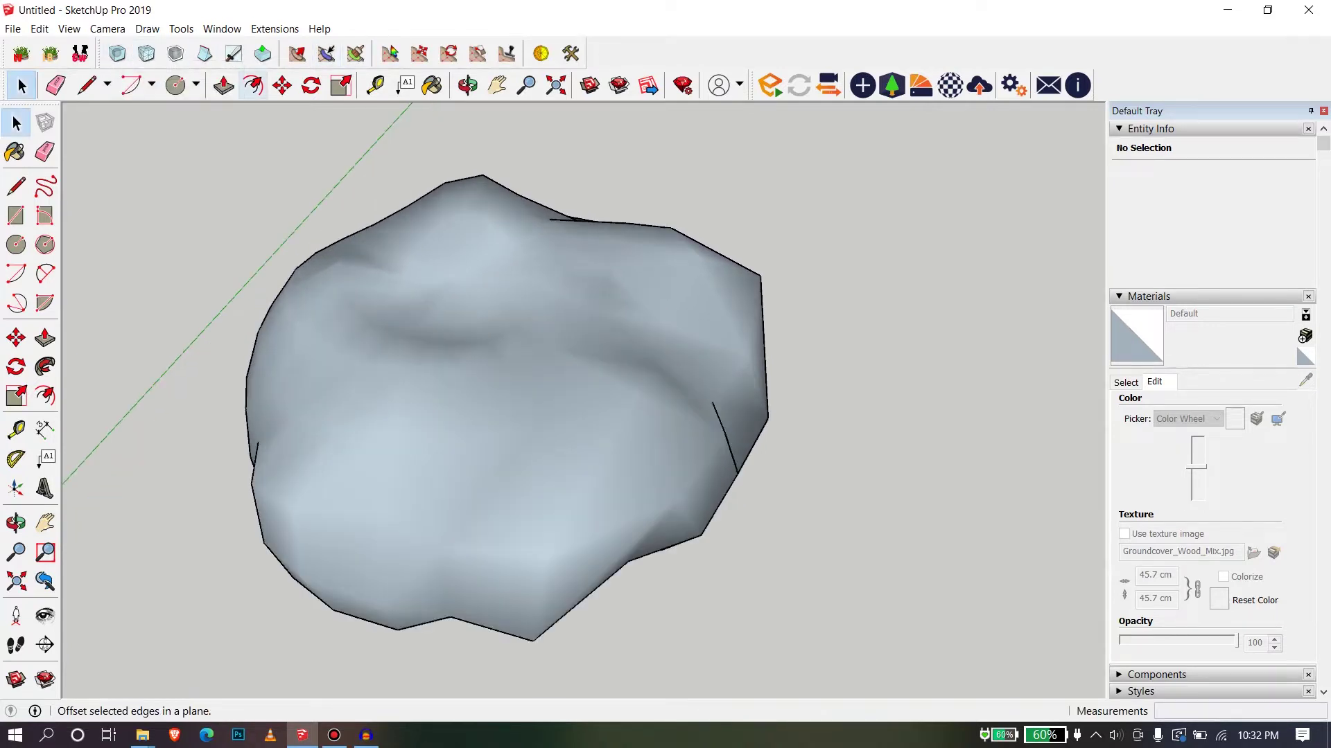
pyautogui.scroll(2, 620, 340)
pyautogui.moveTo(620, 340); pyautogui.dragTo(570, 365, button='middle')
pyautogui.scroll(-2, 570, 366)
pyautogui.moveTo(532, 296); pyautogui.dragTo(693, 277, button='middle')
pyautogui.moveTo(582, 408); pyautogui.dragTo(381, 318, button='middle')
pyautogui.moveTo(553, 281); pyautogui.dragTo(692, 217, button='middle')
pyautogui.scroll(-2, 589, 208)
pyautogui.scroll(3, 476, 216)
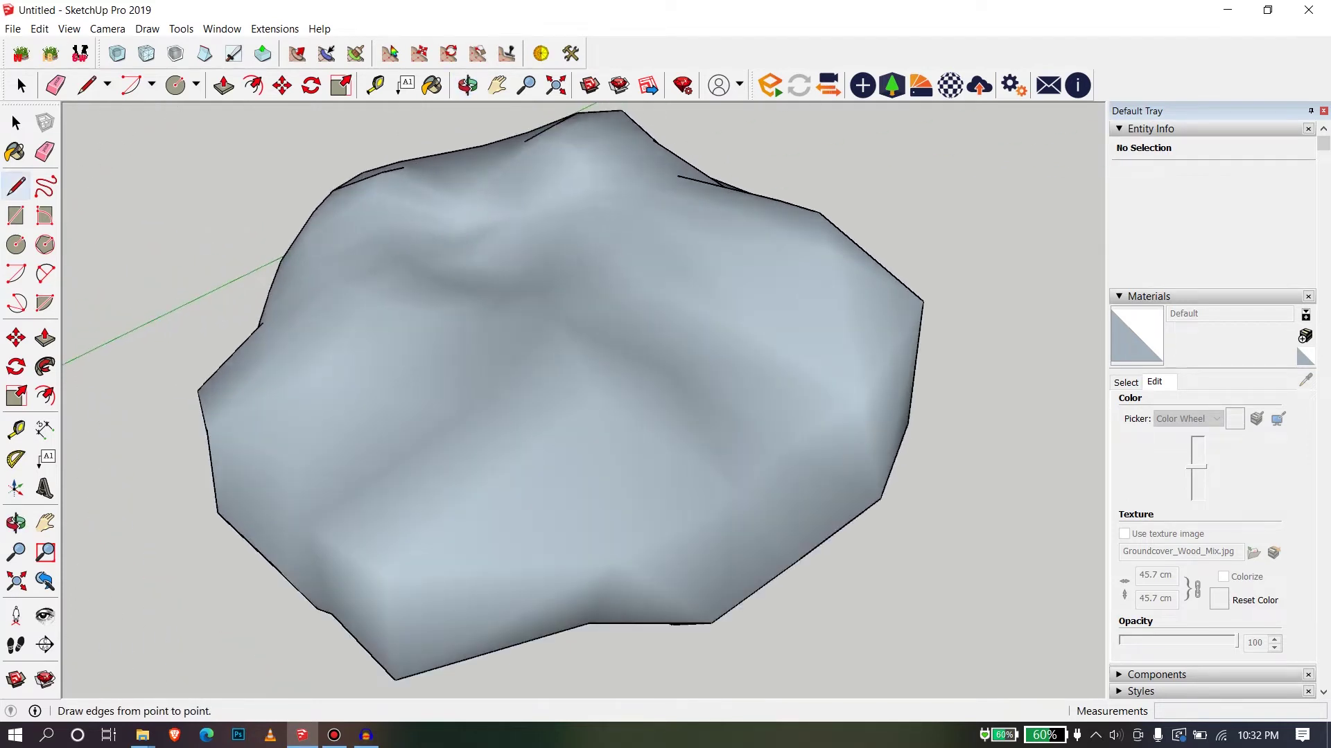
pyautogui.click(16, 186)
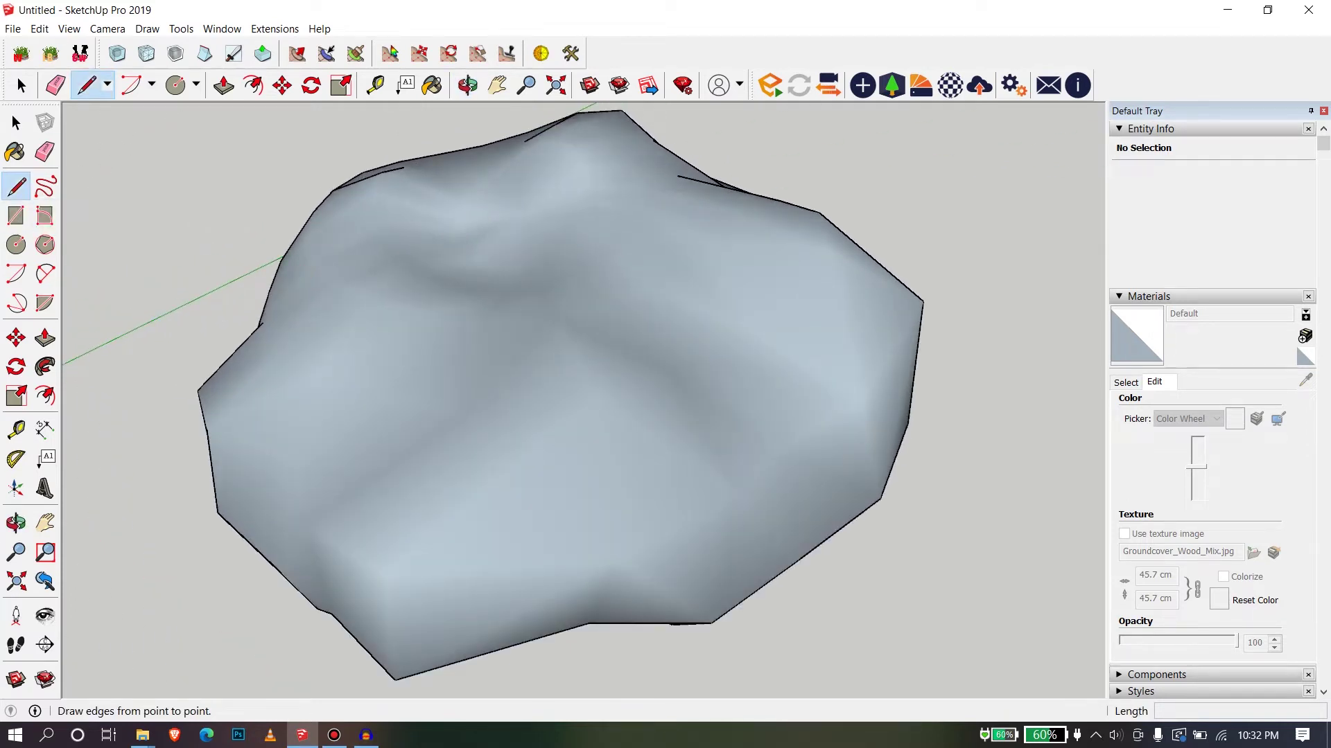
pyautogui.moveTo(637, 304); pyautogui.dragTo(423, 256, button='middle')
pyautogui.click(655, 242)
pyautogui.click(222, 582)
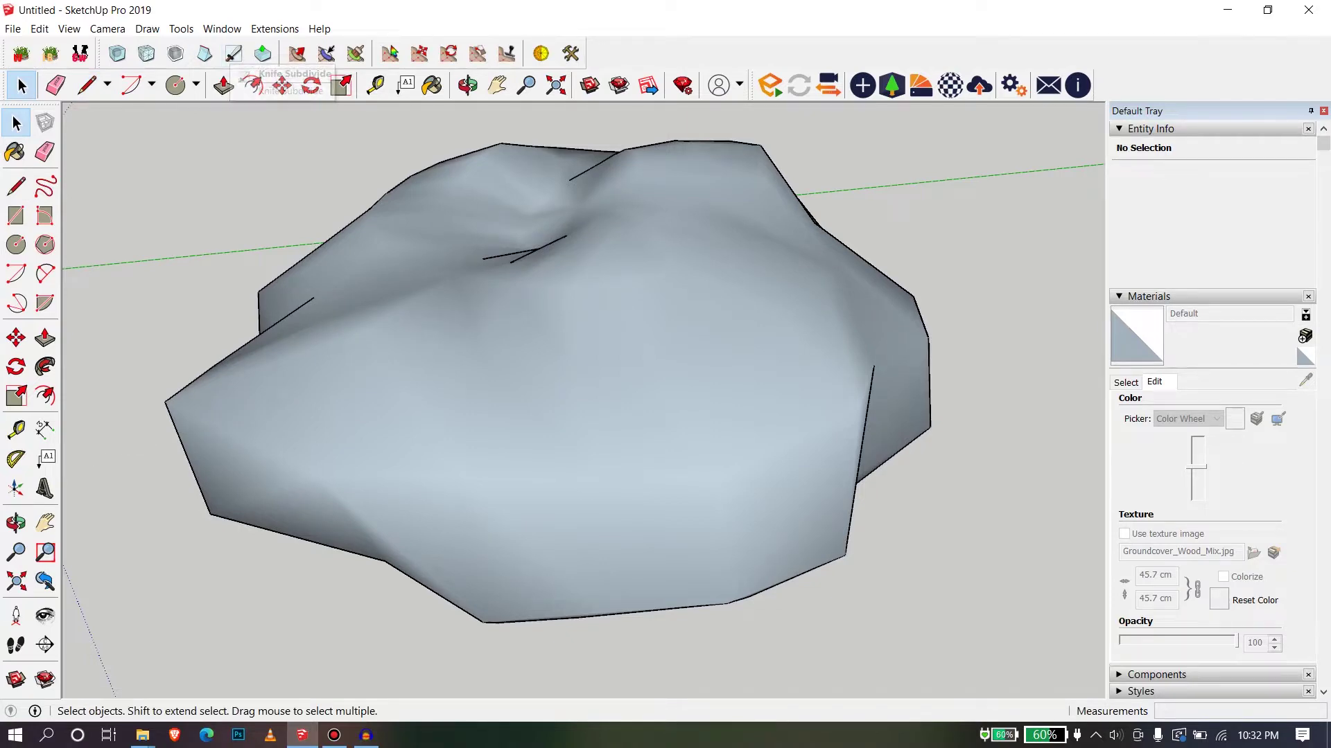
# Cut a closed triangular outline into the rock's upper surface with Knife Subdivide.
pyautogui.moveTo(485, 291); pyautogui.dragTo(610, 416, button='middle')
pyautogui.moveTo(742, 280); pyautogui.dragTo(722, 374, button='middle')
pyautogui.moveTo(646, 215); pyautogui.dragTo(649, 222, button='middle')
pyautogui.click(668, 197)
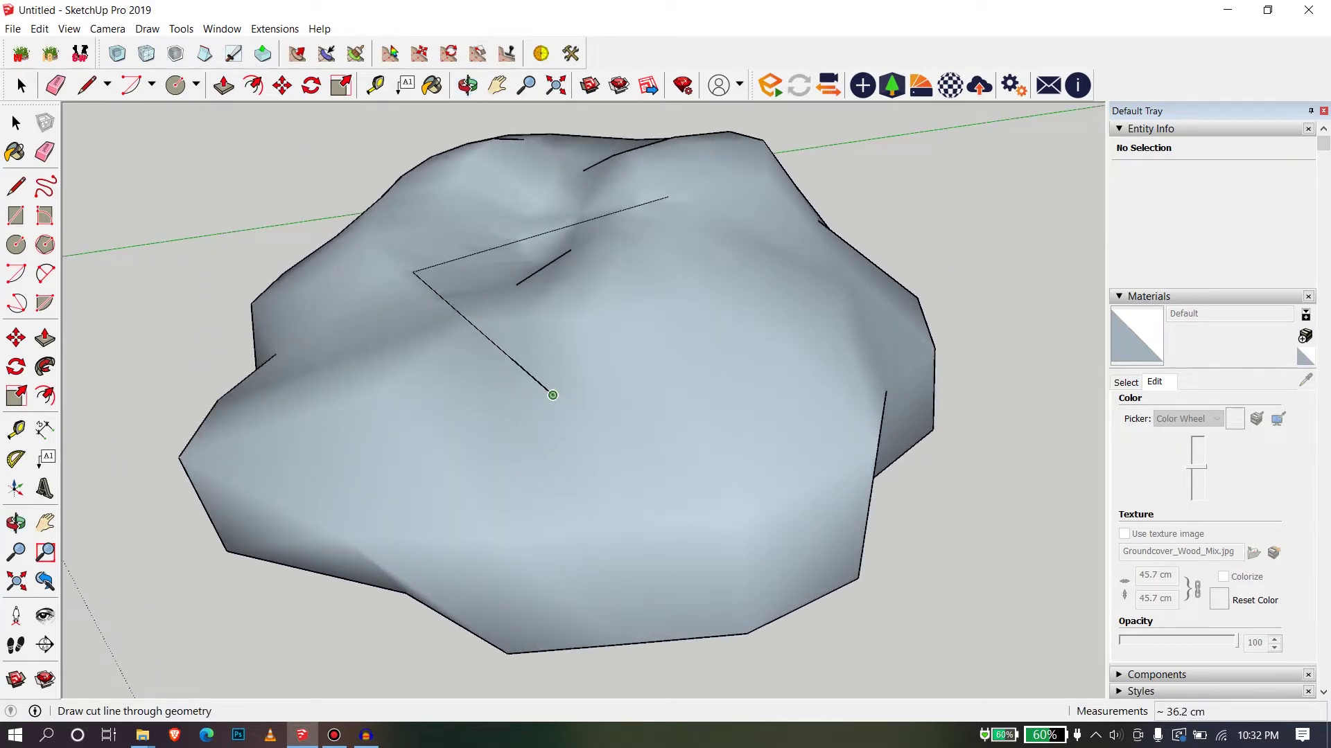
pyautogui.click(552, 395)
pyautogui.moveTo(449, 273); pyautogui.dragTo(447, 218, button='middle')
pyautogui.moveTo(506, 332); pyautogui.dragTo(554, 408, button='middle')
pyautogui.press('space')
pyautogui.click(598, 329)
pyautogui.moveTo(598, 347)
pyautogui.mouseDown(button='middle')
pyautogui.moveTo(525, 304)
pyautogui.moveTo(570, 398)
pyautogui.moveTo(526, 298)
pyautogui.moveTo(617, 388)
pyautogui.moveTo(651, 402)
pyautogui.moveTo(658, 350)
pyautogui.moveTo(623, 195)
pyautogui.moveTo(597, 346)
pyautogui.moveTo(636, 309)
pyautogui.moveTo(596, 215)
pyautogui.mouseUp(button='middle')
pyautogui.scroll(-3, 571, 398)
pyautogui.scroll(4, 673, 371)
pyautogui.scroll(-3, 597, 347)
pyautogui.scroll(3, 640, 333)
pyautogui.press('m')
pyautogui.scroll(1, 638, 309)
pyautogui.press('space')
pyautogui.hotkey('ctrl', 't')
# Brush-select the faces around the triangular cut and try the vertex editing and Make Planar tools on them.
pyautogui.click(326, 53)
pyautogui.moveTo(499, 312); pyautogui.dragTo(453, 291)
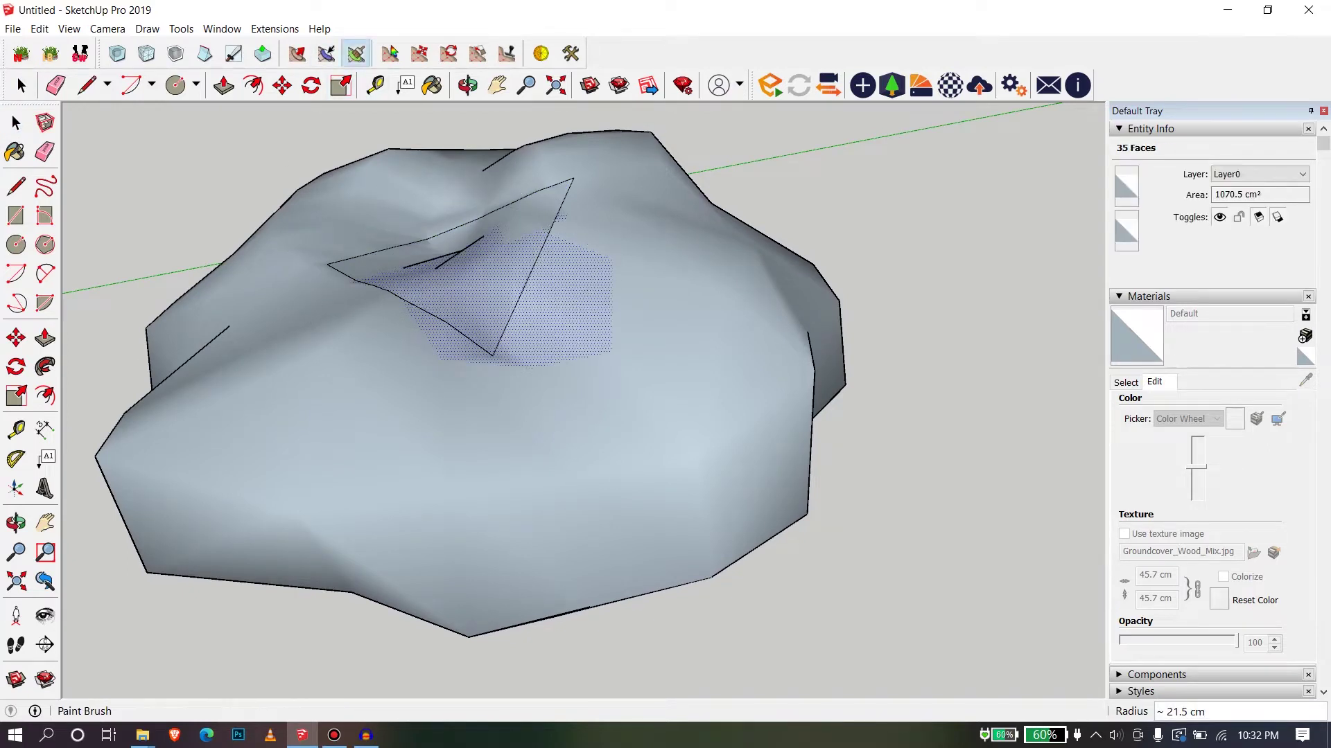
pyautogui.click(357, 54)
pyautogui.press('Return')
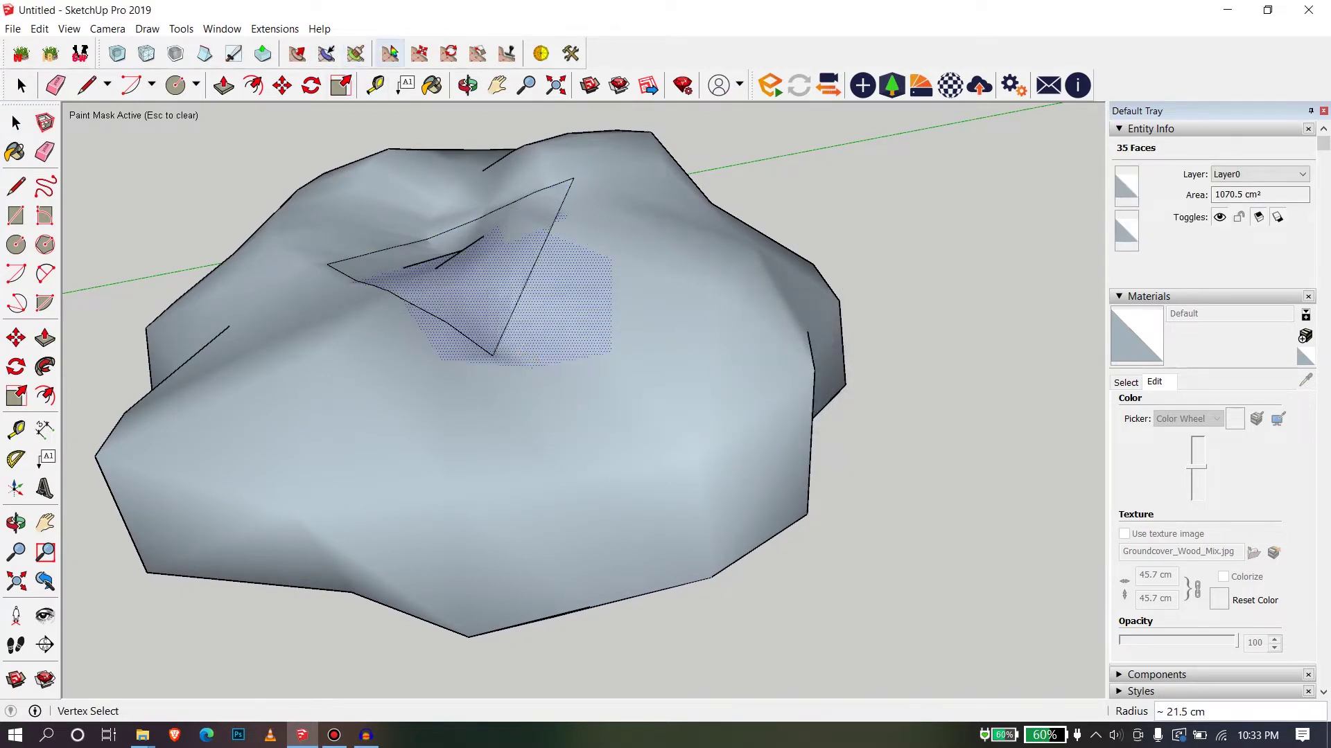
pyautogui.click(420, 53)
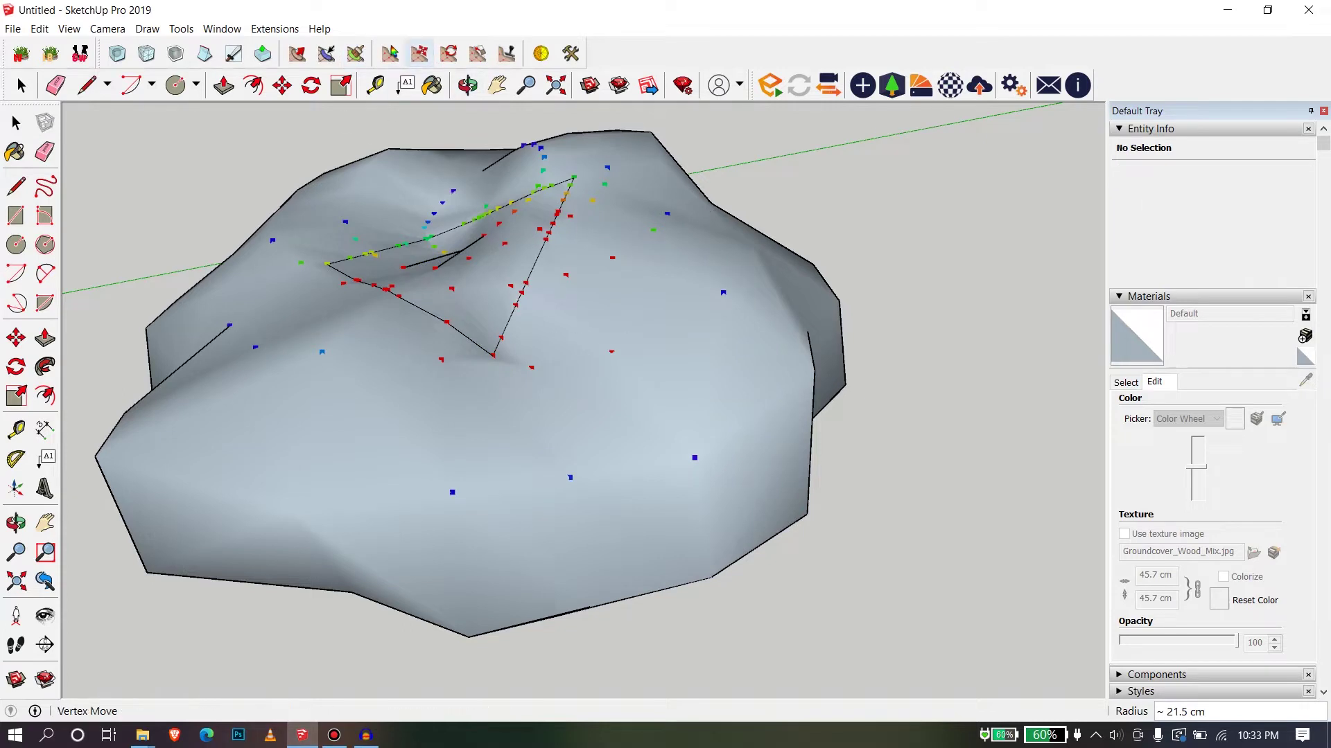
pyautogui.click(478, 53)
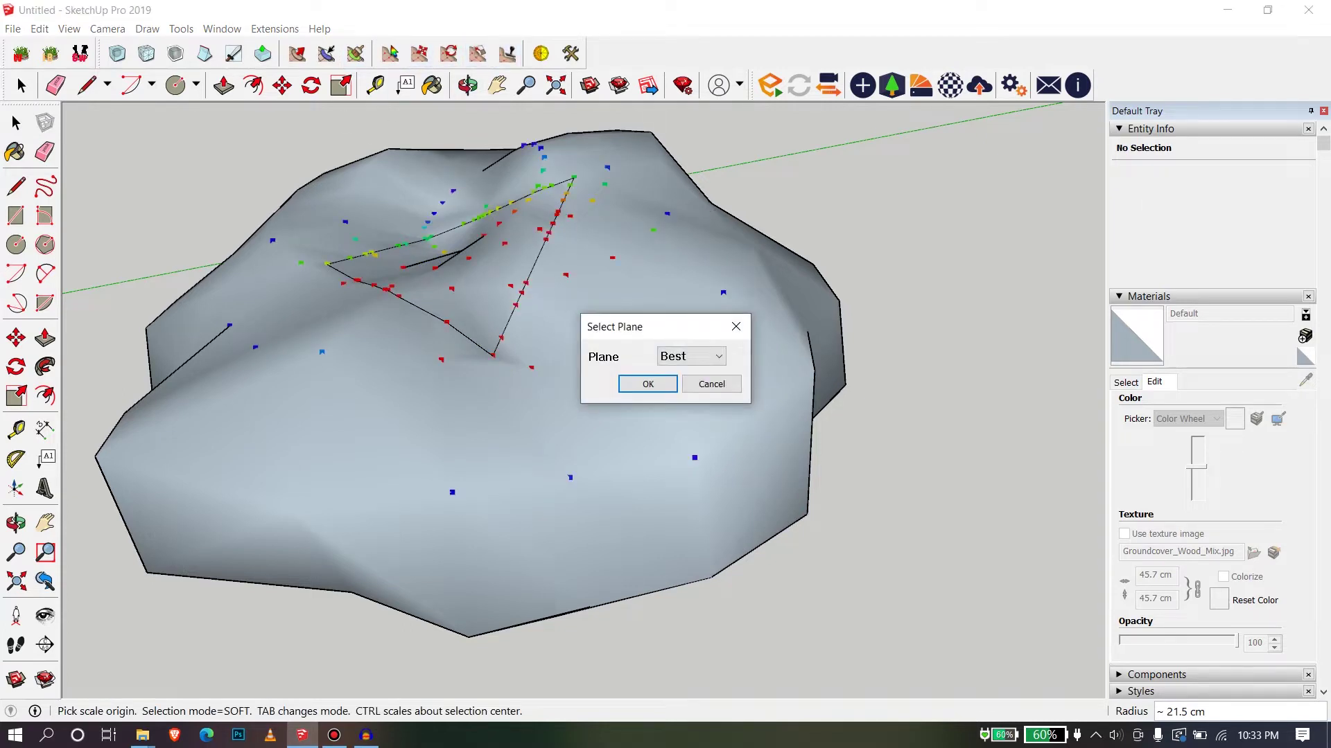
pyautogui.click(736, 326)
pyautogui.scroll(-2, 679, 399)
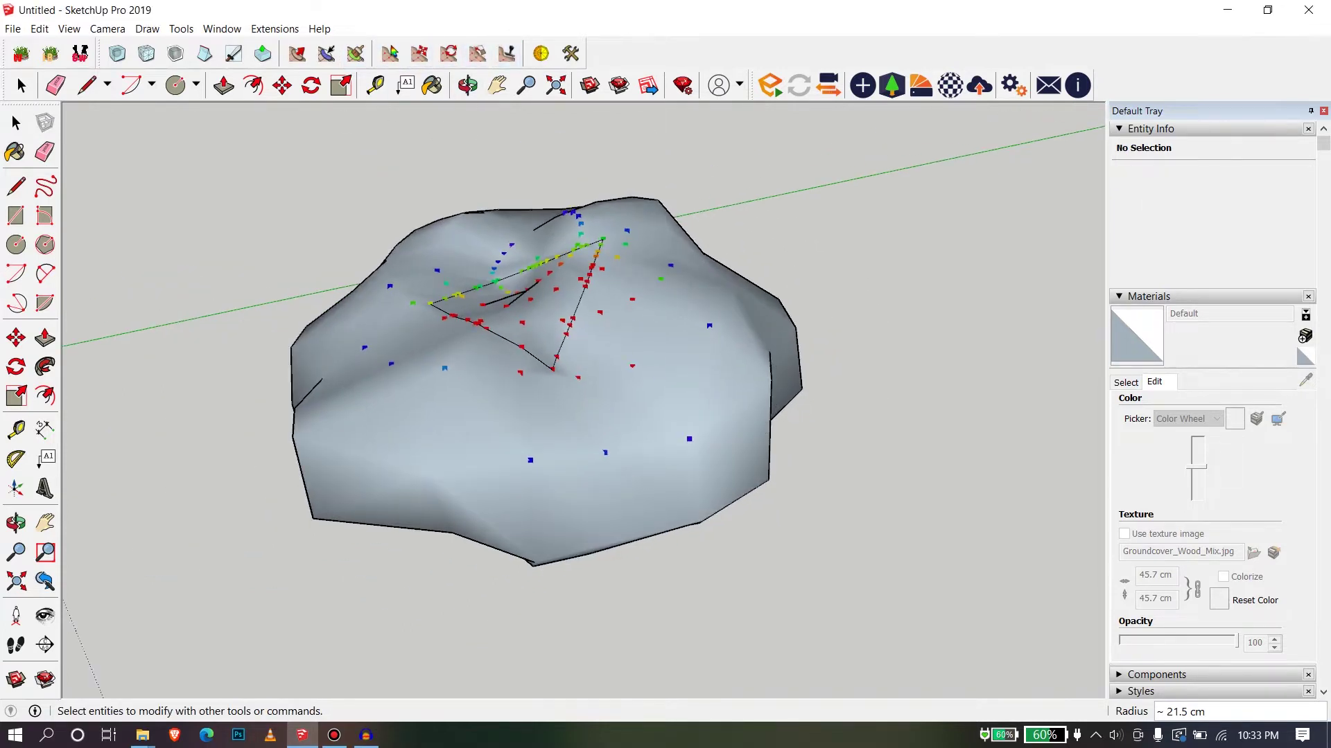
pyautogui.press('space')
# Paint the rock and its triangular face with the Groundcover Rock Crushed landscaping material.
pyautogui.scroll(-1, 255, 218)
pyautogui.moveTo(255, 218); pyautogui.dragTo(217, 201, button='middle')
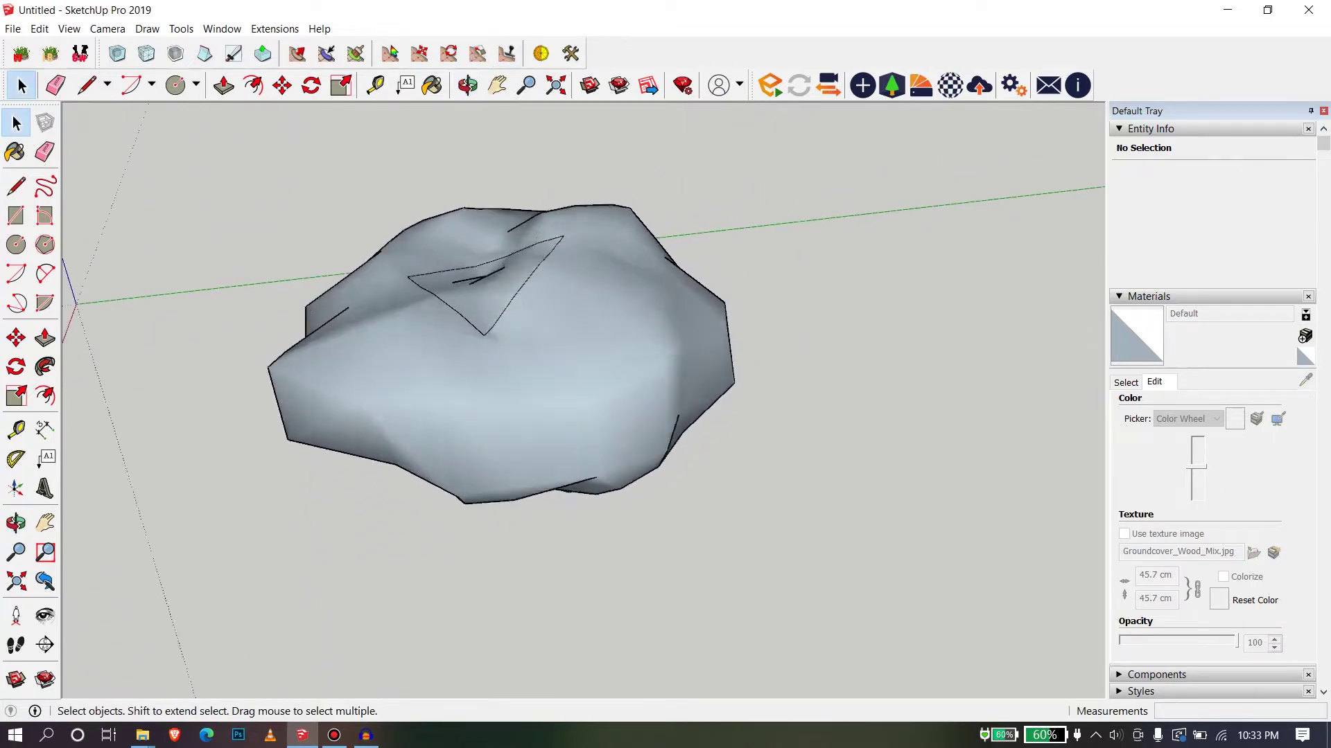
pyautogui.scroll(-2, 389, 283)
pyautogui.moveTo(390, 283); pyautogui.dragTo(465, 324, button='middle')
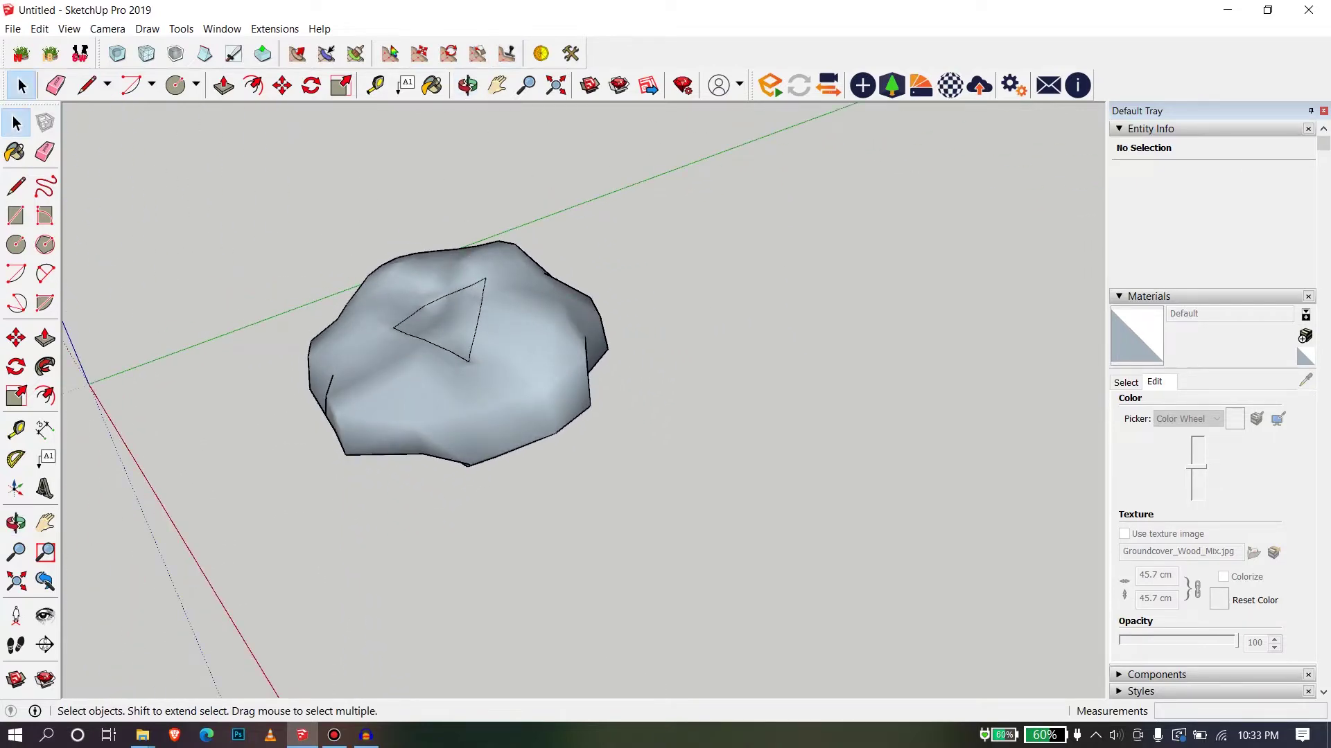
pyautogui.press('b')
pyautogui.click(1222, 449)
pyautogui.click(514, 385)
pyautogui.click(452, 322)
pyautogui.moveTo(452, 323)
pyautogui.mouseDown(button='middle')
pyautogui.moveTo(339, 271)
pyautogui.moveTo(388, 305)
pyautogui.mouseUp(button='middle')
pyautogui.click(16, 123)
# Replace the rock material's texture image with 2K-concrete_36-diffuse.jpg from the concrete_texture_36-2K folder.
pyautogui.moveTo(415, 360); pyautogui.dragTo(555, 402, button='middle')
pyautogui.moveTo(558, 350); pyautogui.dragTo(444, 346, button='middle')
pyautogui.scroll(-2, 588, 374)
pyautogui.scroll(4, 566, 362)
pyautogui.moveTo(443, 405); pyautogui.dragTo(504, 458, button='middle')
pyautogui.click(504, 458)
pyautogui.click(500, 276)
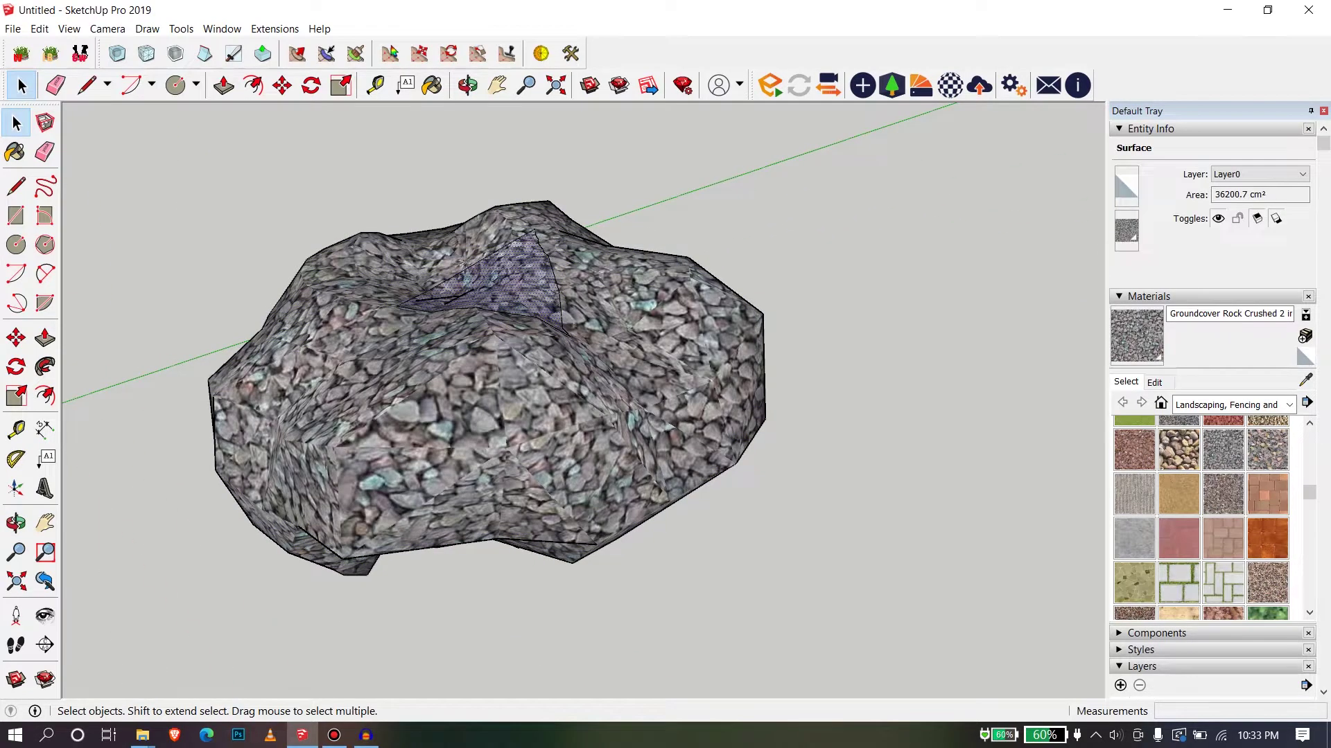
pyautogui.click(704, 409)
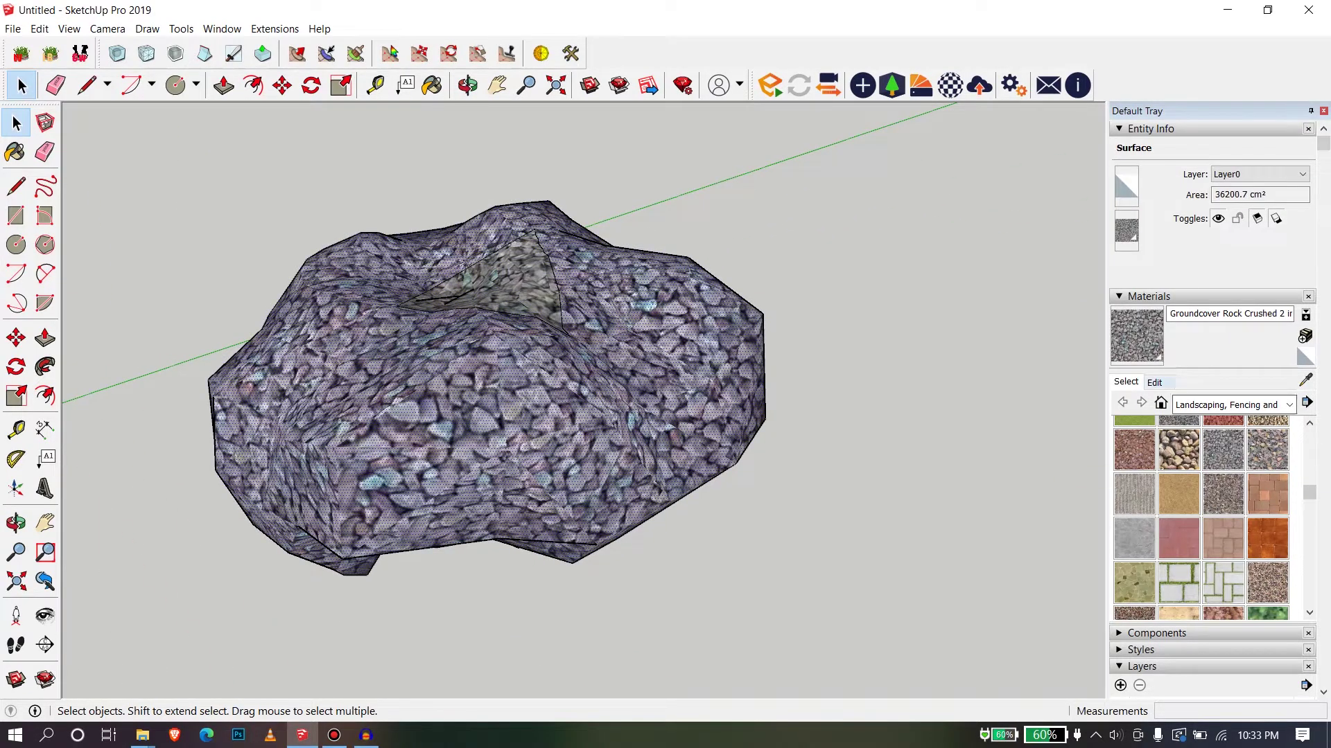
pyautogui.click(1154, 382)
pyautogui.click(1253, 552)
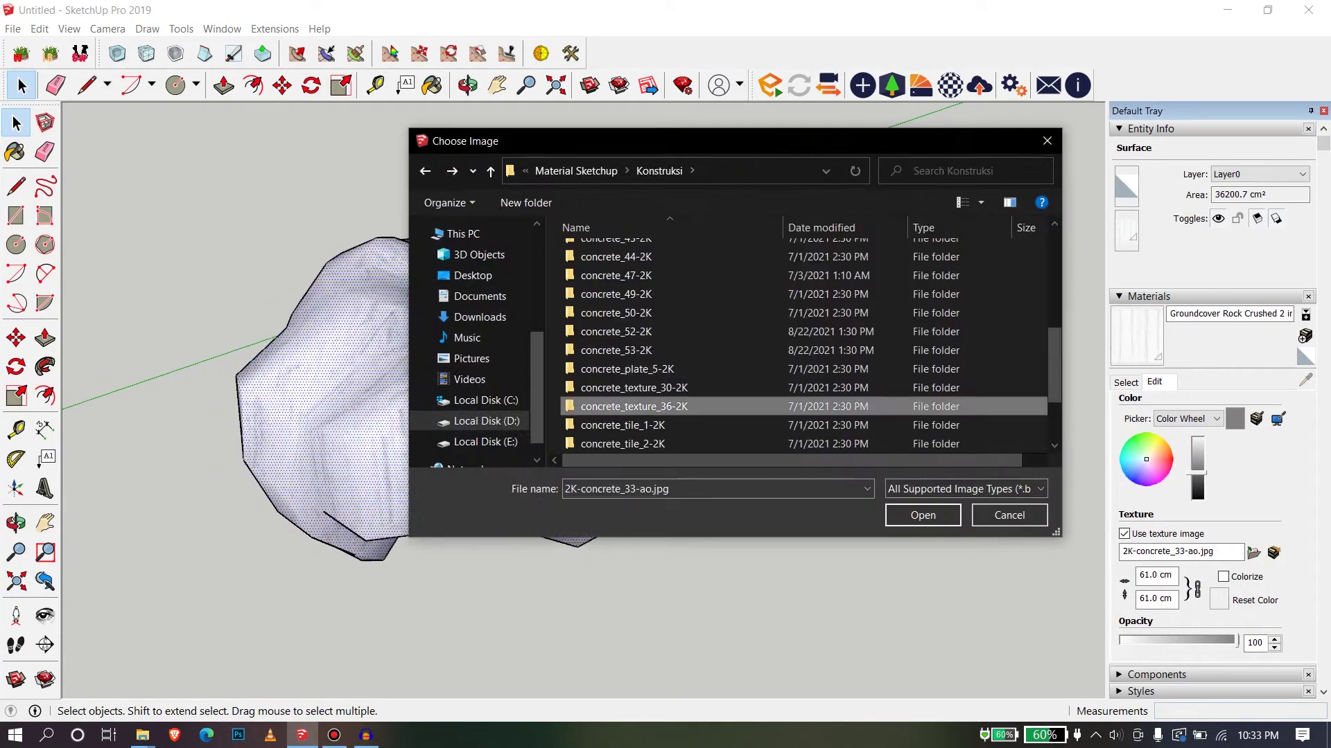
pyautogui.doubleClick(634, 405)
pyautogui.doubleClick(703, 278)
# Sample the concrete-textured material from the rock and clear the selection.
pyautogui.moveTo(693, 332); pyautogui.dragTo(671, 289, button='middle')
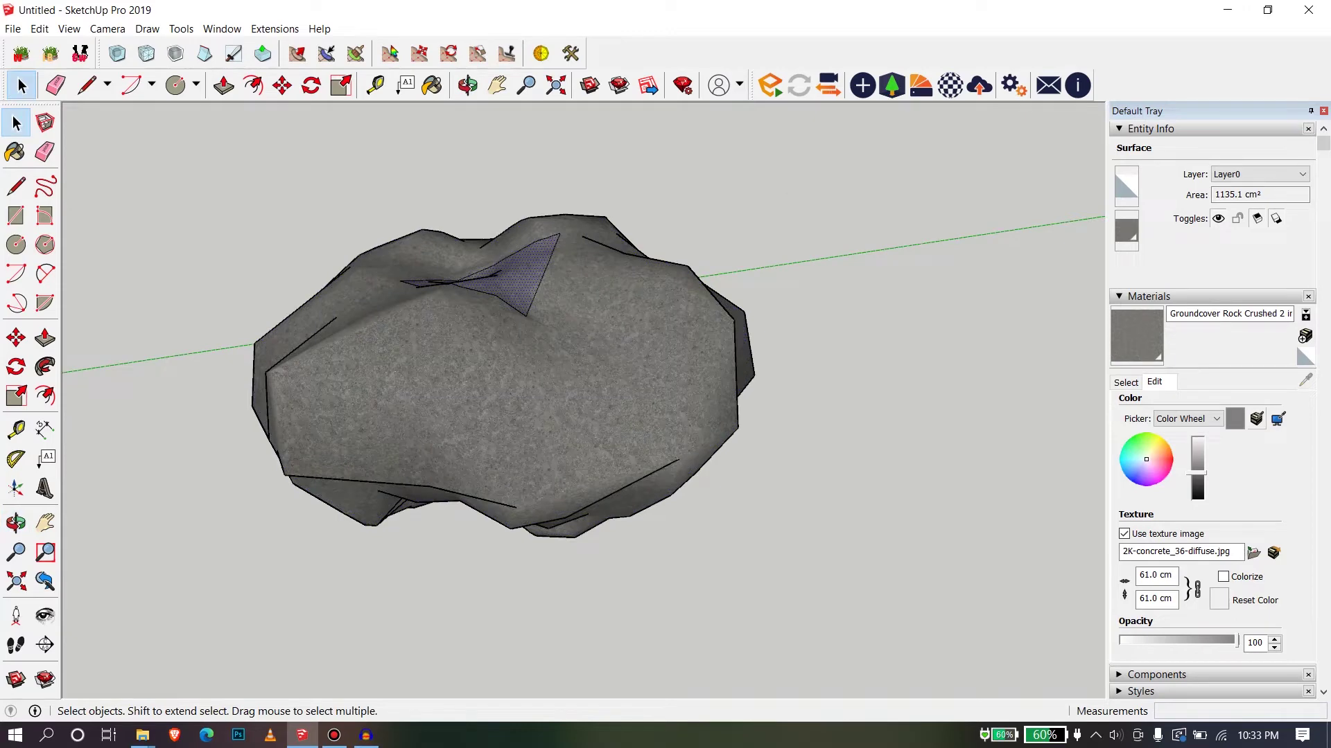
pyautogui.click(1124, 382)
pyautogui.click(1306, 380)
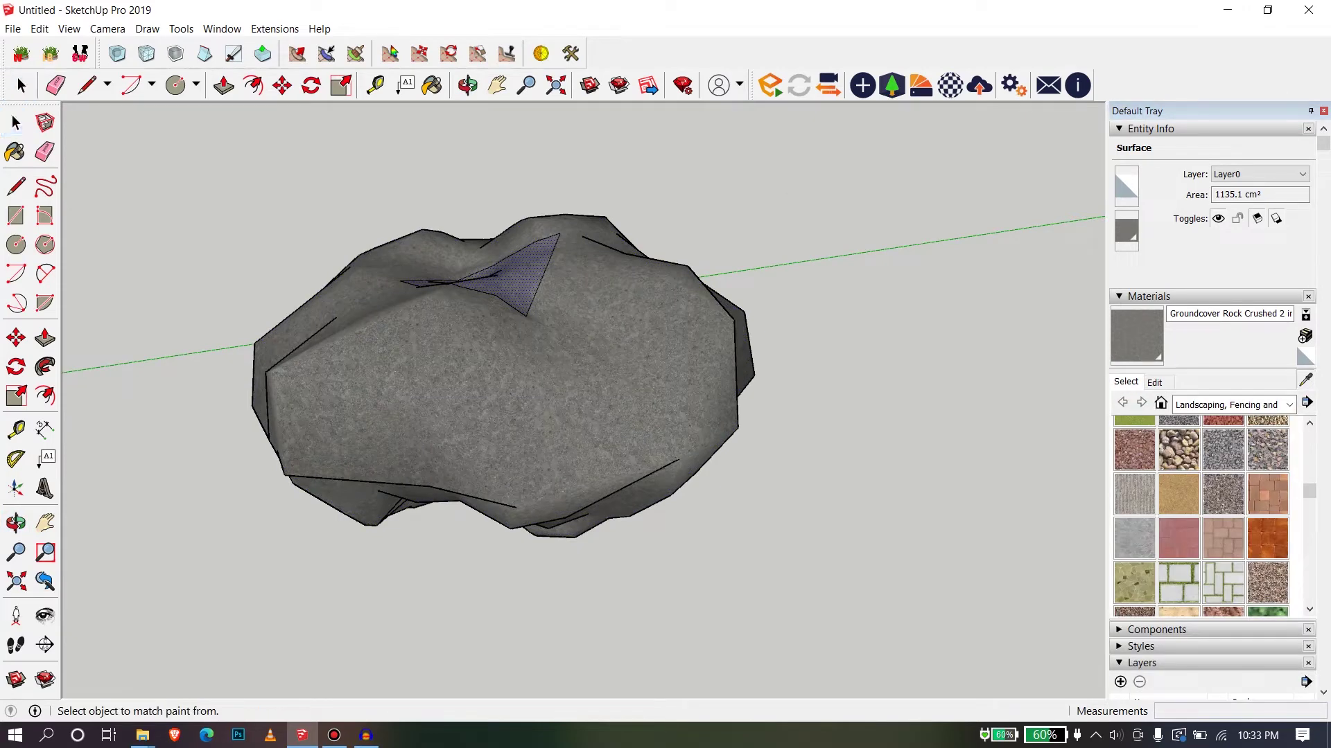
pyautogui.scroll(-3, 671, 391)
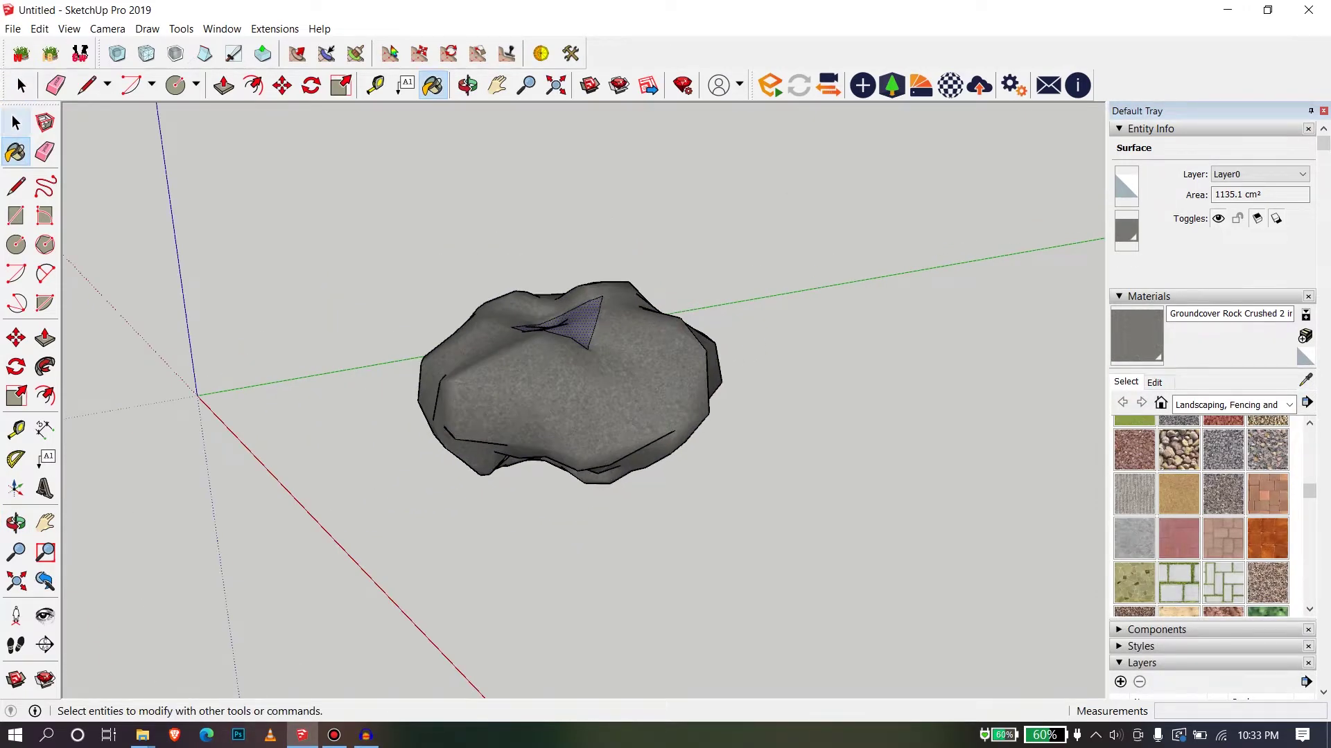
pyautogui.click(16, 123)
pyautogui.click(360, 298)
# Select all of the rock's faces and edges, including the triangular cut.
pyautogui.scroll(-2, 476, 374)
pyautogui.moveTo(476, 375); pyautogui.dragTo(693, 194, button='middle')
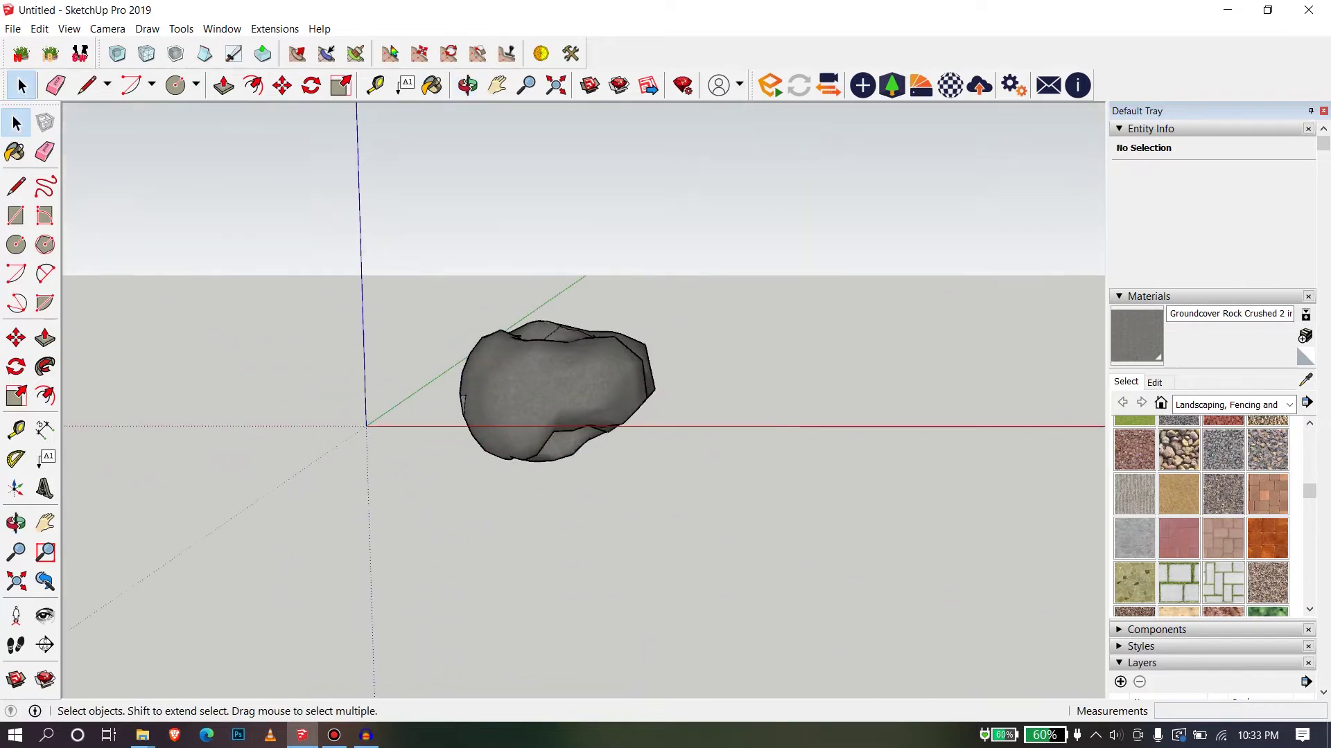
pyautogui.moveTo(312, 385); pyautogui.dragTo(291, 409, button='middle')
pyautogui.scroll(2, 516, 388)
pyautogui.moveTo(485, 402); pyautogui.dragTo(582, 405, button='middle')
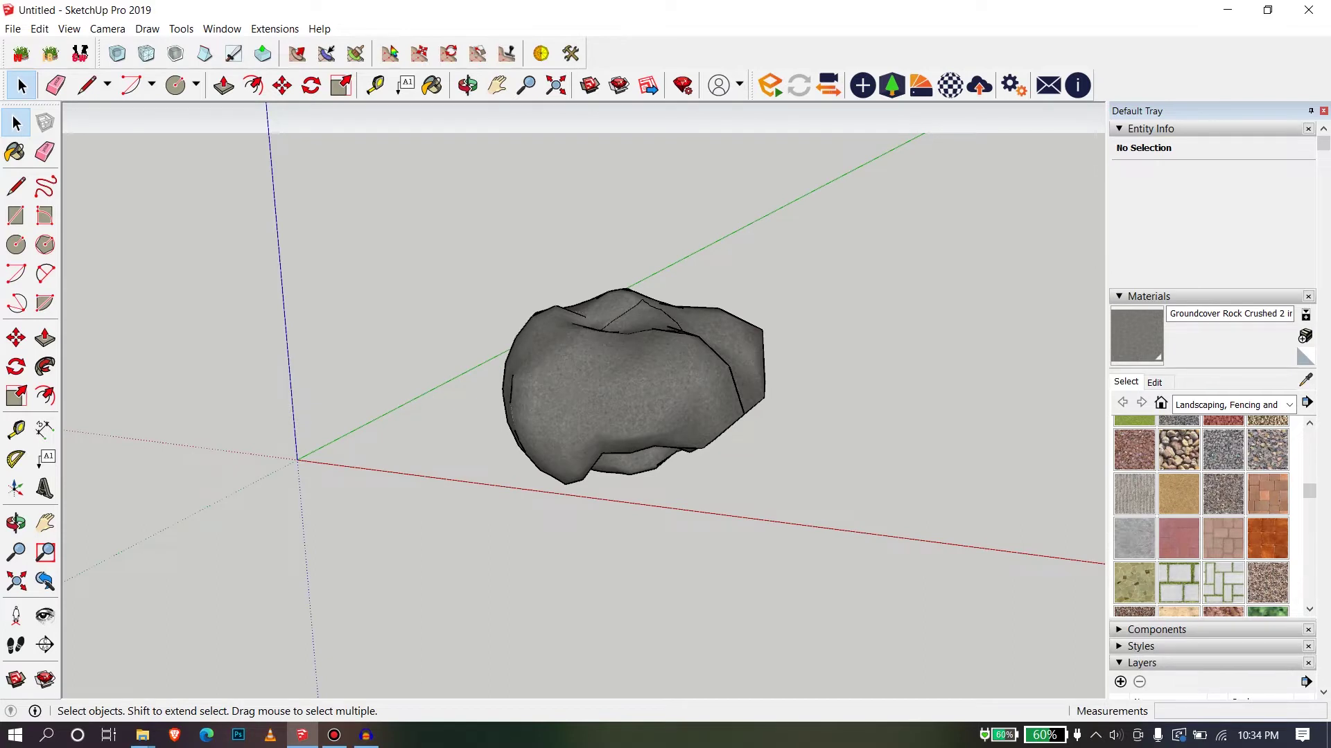
pyautogui.moveTo(652, 380); pyautogui.dragTo(558, 361, button='middle')
pyautogui.scroll(-2, 600, 350)
pyautogui.moveTo(451, 243); pyautogui.dragTo(871, 466)
pyautogui.moveTo(623, 395); pyautogui.dragTo(623, 416, button='middle')
pyautogui.moveTo(665, 463); pyautogui.dragTo(707, 436, button='middle')
pyautogui.scroll(2, 707, 464)
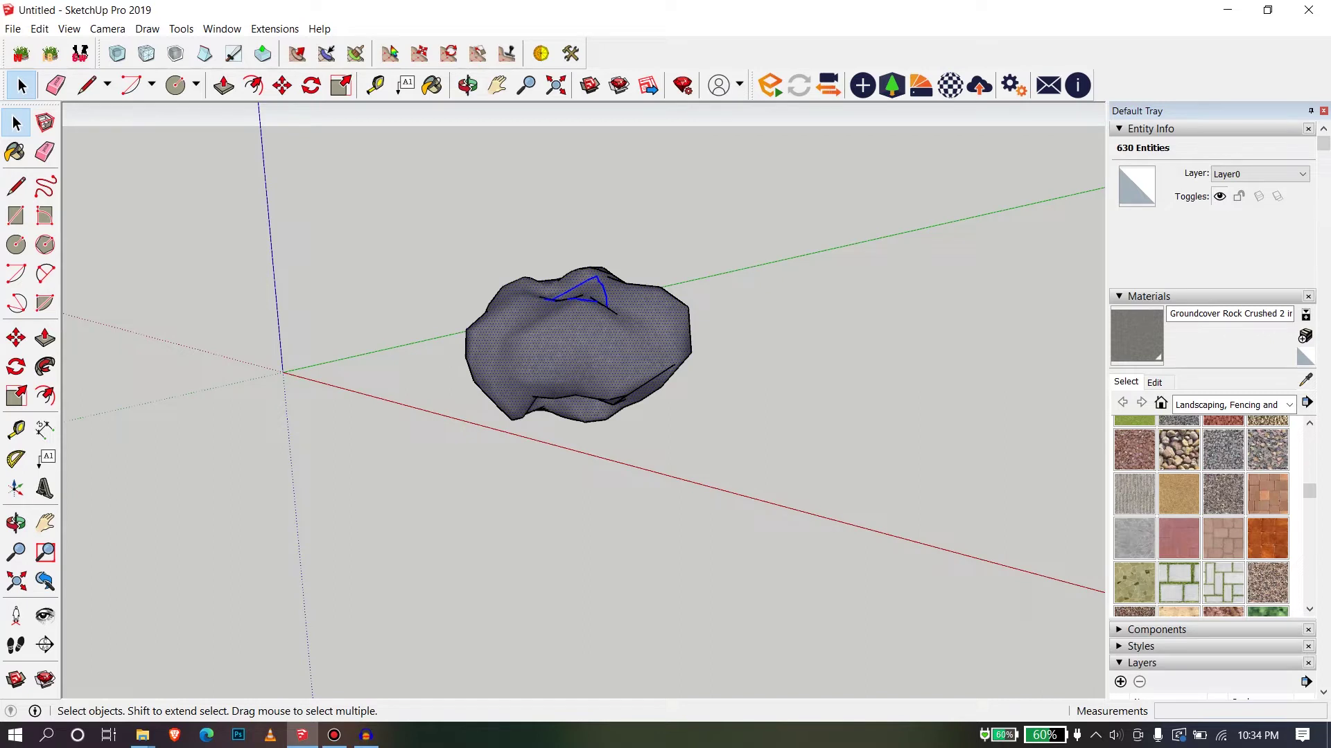
pyautogui.moveTo(707, 437); pyautogui.dragTo(721, 442, button='middle')
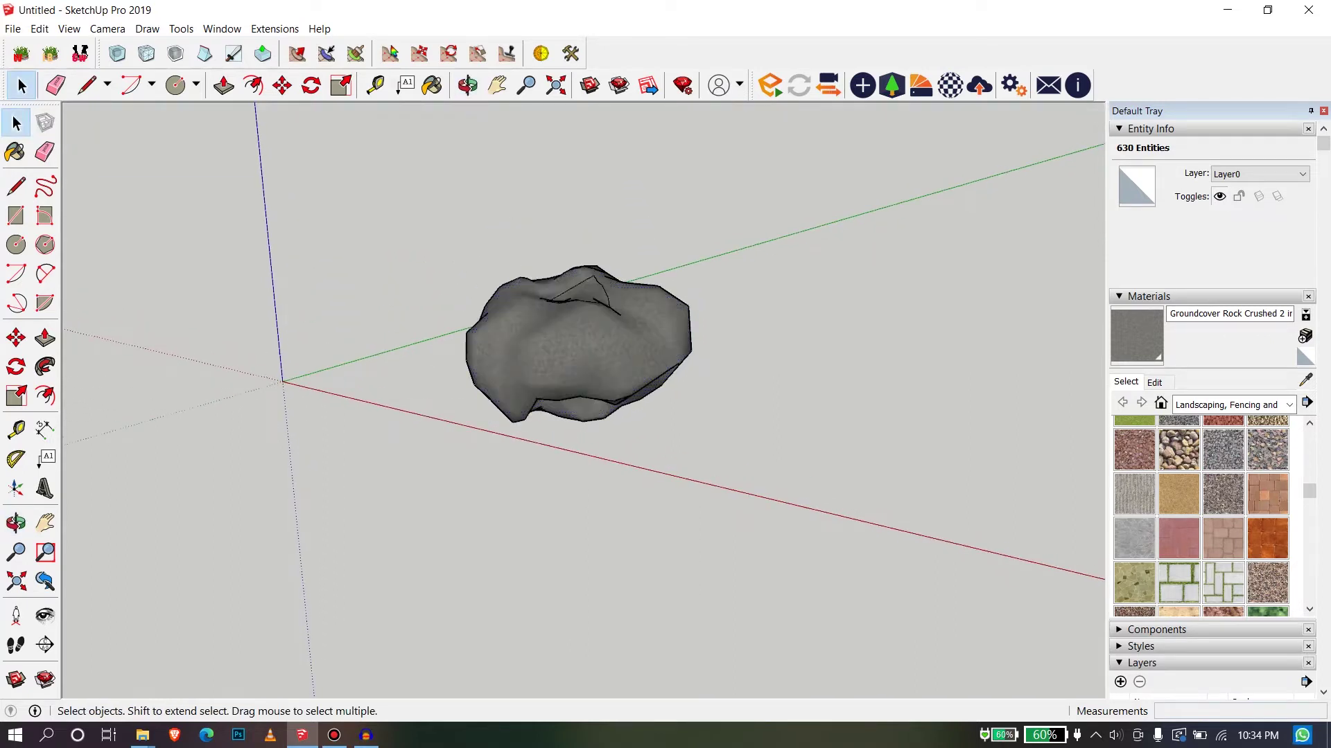
# Clear the rock's selection and inspect the textured rock from its other side.
pyautogui.hotkey('ctrl', 't')
pyautogui.moveTo(380, 200); pyautogui.dragTo(681, 399)
pyautogui.moveTo(682, 400); pyautogui.dragTo(579, 376, button='middle')
pyautogui.hotkey('ctrl', 't')
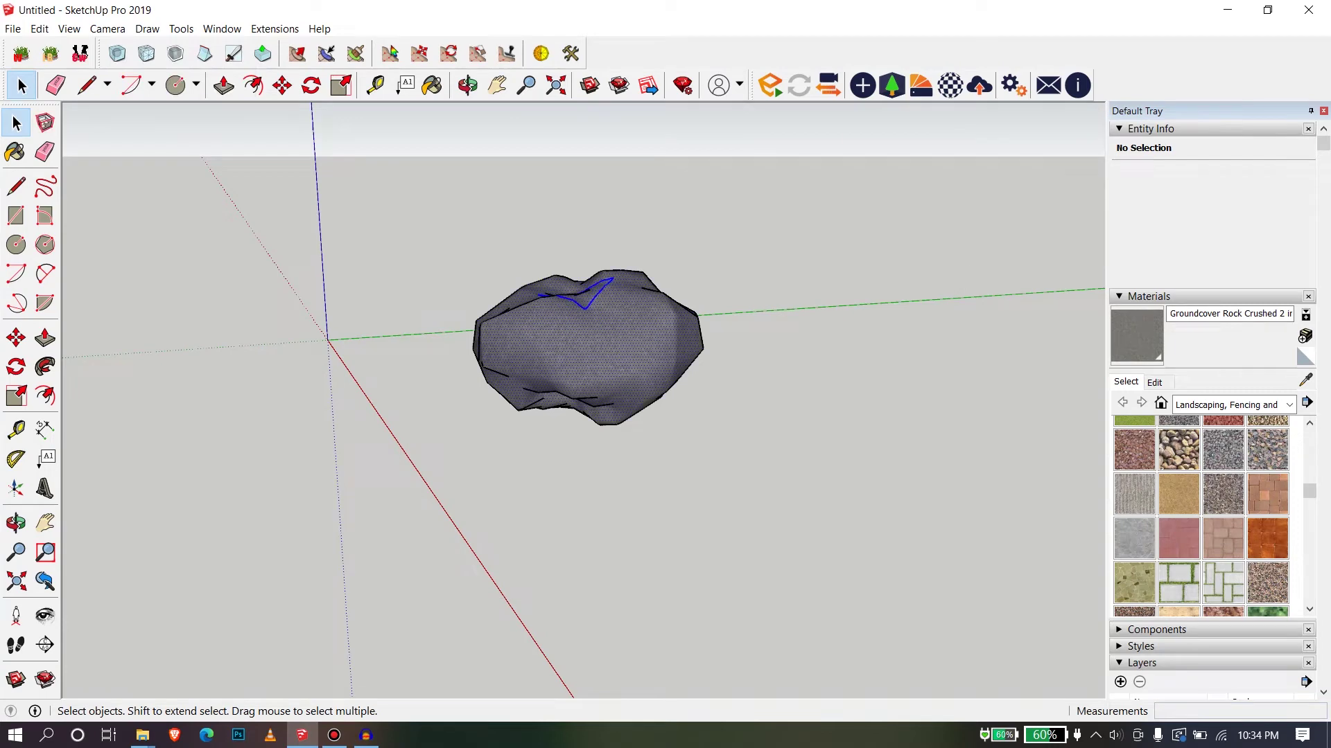
pyautogui.moveTo(575, 347); pyautogui.dragTo(603, 346, button='middle')
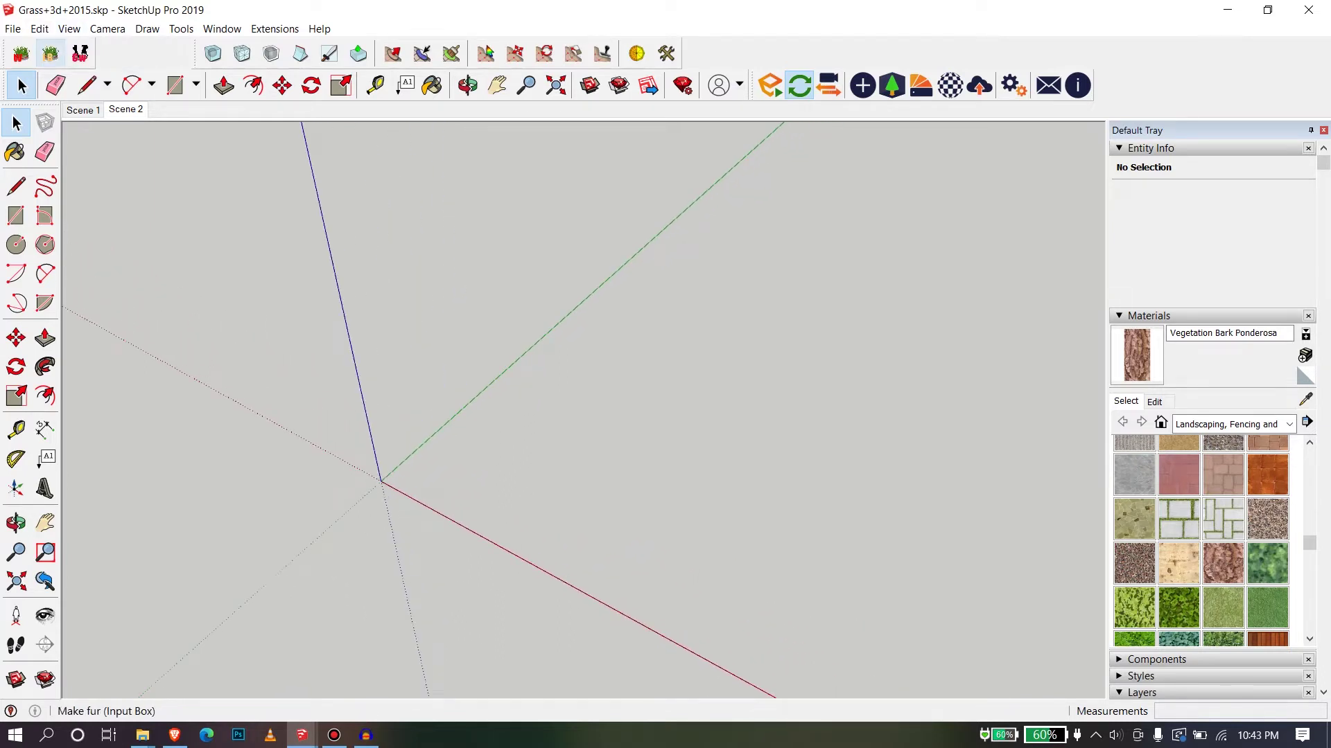
pyautogui.scroll(-1, 478, 243)
pyautogui.scroll(1, 478, 242)
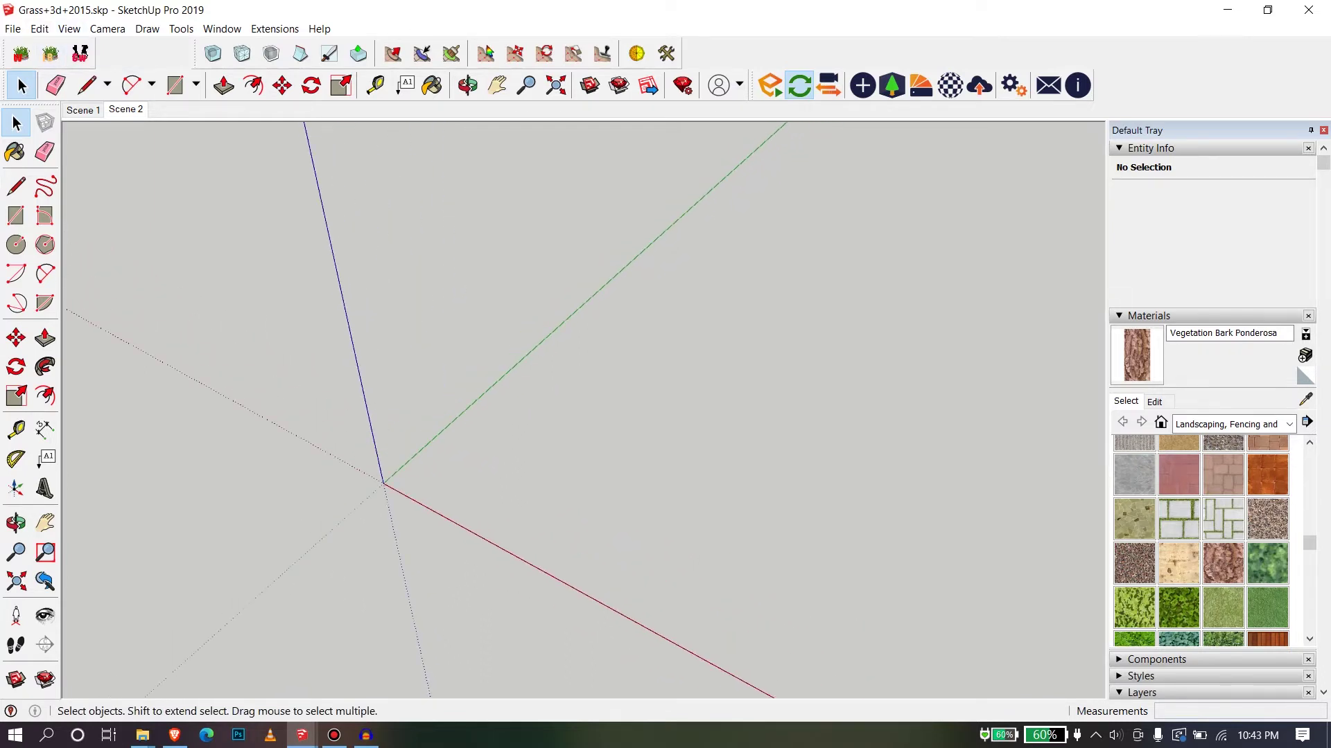
pyautogui.moveTo(582, 409)
pyautogui.mouseDown(button='middle')
pyautogui.moveTo(700, 451)
pyautogui.moveTo(675, 509)
pyautogui.moveTo(610, 471)
pyautogui.moveTo(593, 429)
pyautogui.mouseUp(button='middle')
pyautogui.scroll(-1, 229, 263)
pyautogui.scroll(1, 457, 360)
pyautogui.scroll(1, 430, 291)
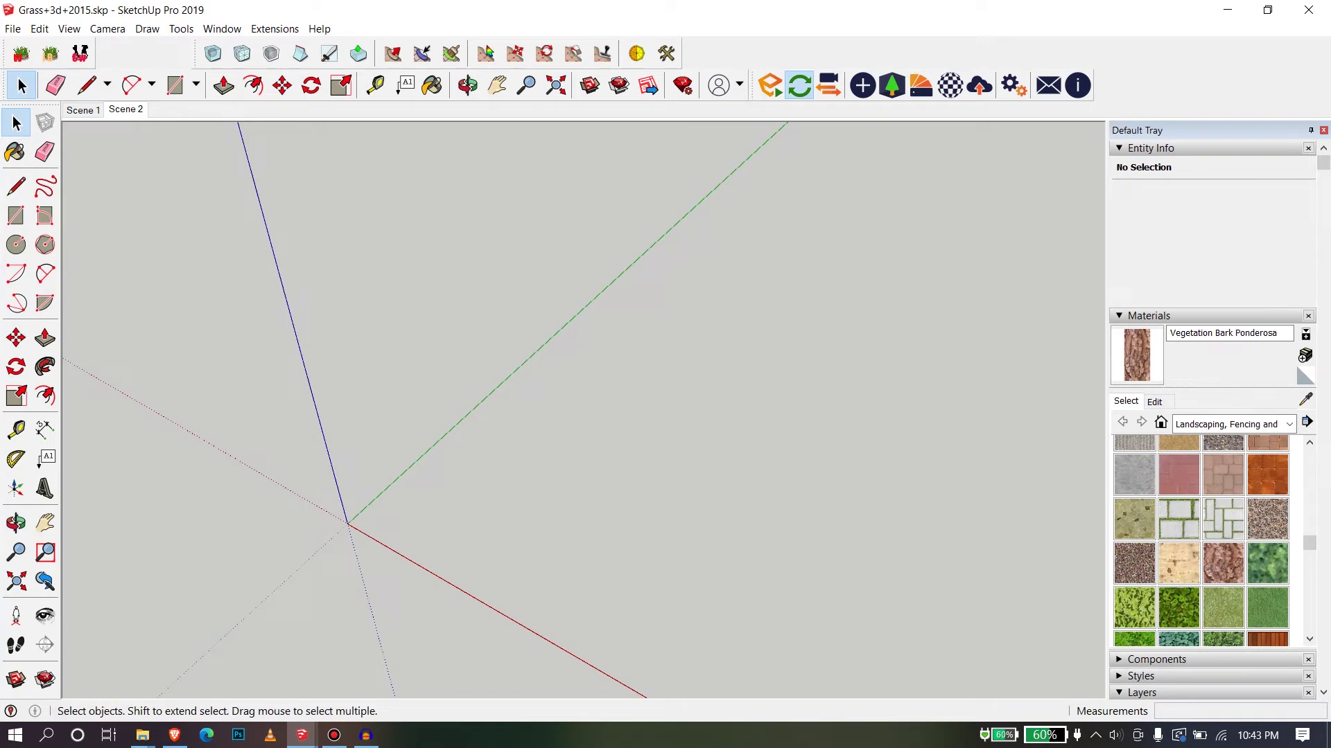
pyautogui.scroll(-1, 485, 461)
pyautogui.scroll(1, 485, 596)
pyautogui.keyDown('shift'); pyautogui.moveTo(582, 416); pyautogui.dragTo(624, 414, button='middle'); pyautogui.keyUp('shift')
pyautogui.press('space')
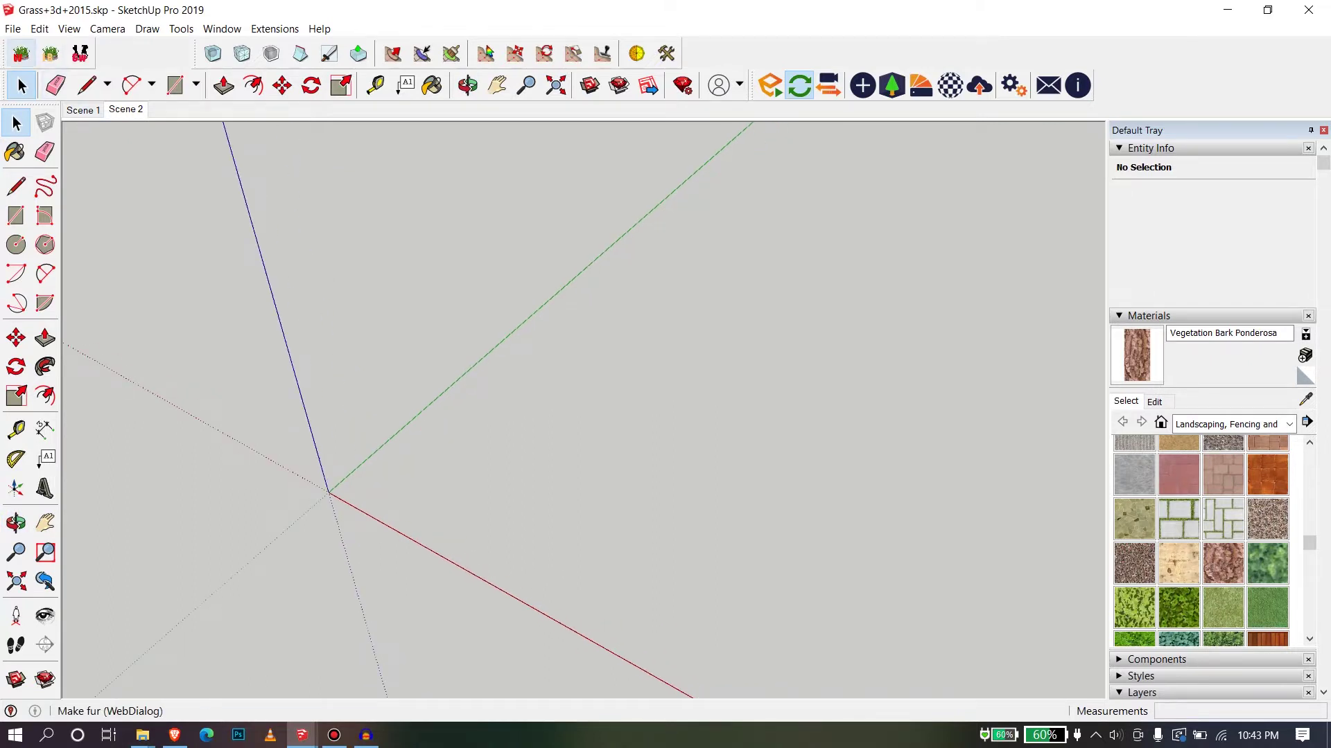
pyautogui.scroll(-1, 305, 277)
pyautogui.scroll(3, 291, 277)
pyautogui.scroll(-2, 457, 285)
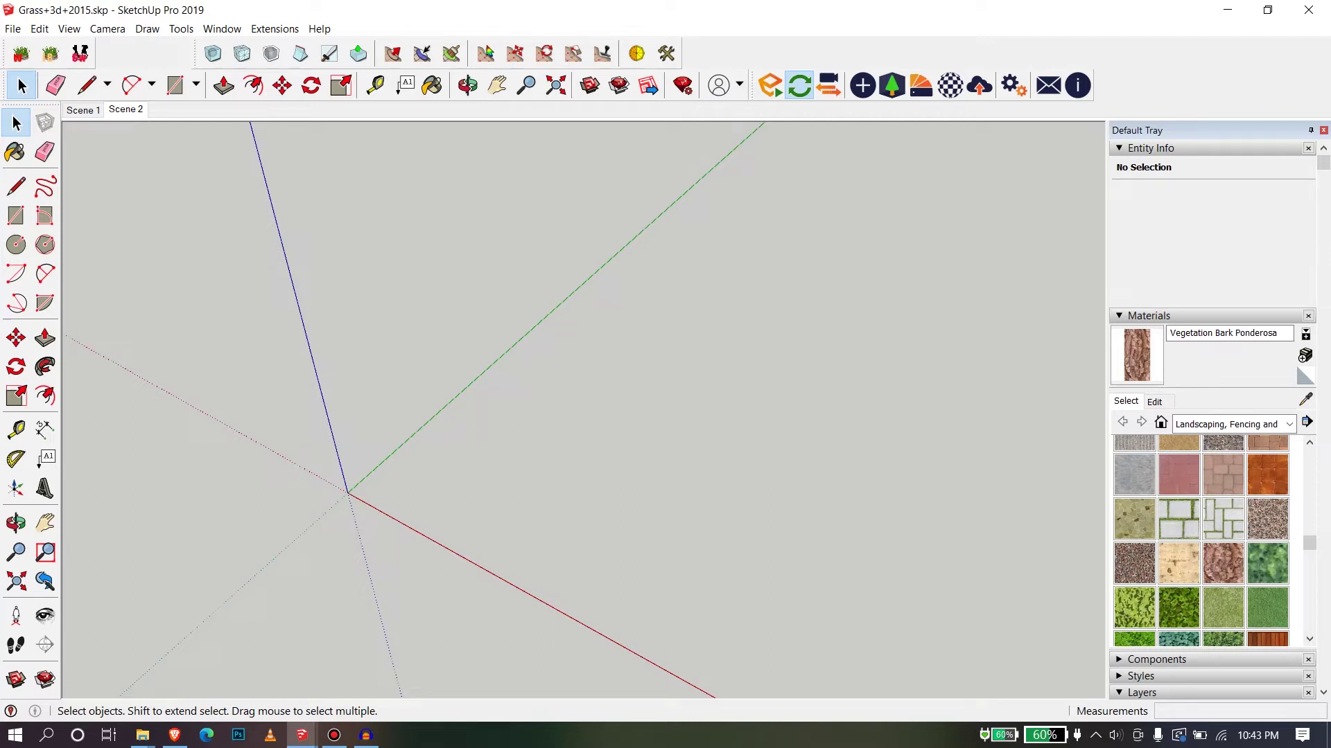
pyautogui.moveTo(539, 410)
pyautogui.keyDown('shift'); pyautogui.mouseDown(button='middle')
pyautogui.moveTo(568, 377)
pyautogui.moveTo(535, 374)
pyautogui.mouseUp(button='middle'); pyautogui.keyUp('shift')
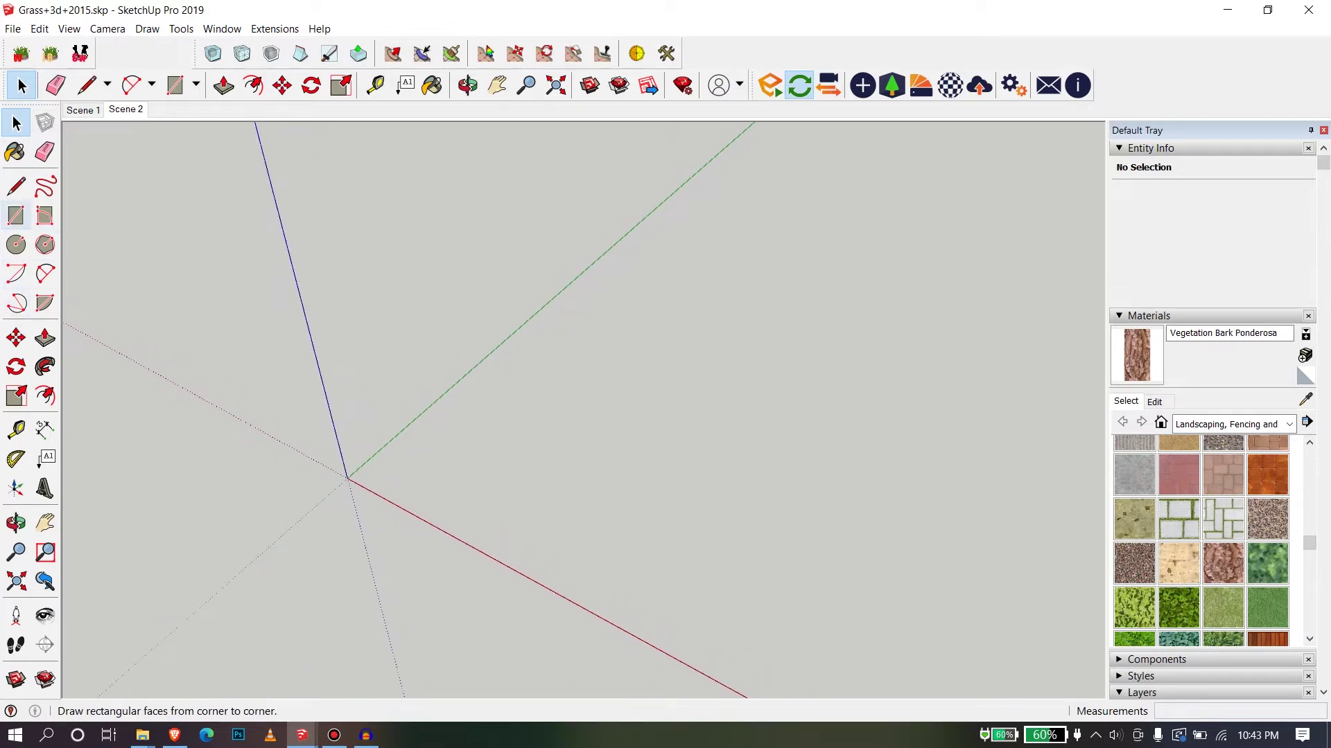
# Draw a rectangle of about 2900 mm² on the ground plane starting at the origin and select its face.
pyautogui.click(16, 216)
pyautogui.click(347, 477)
pyautogui.click(961, 355)
pyautogui.press('space')
pyautogui.click(653, 444)
pyautogui.moveTo(654, 443); pyautogui.dragTo(600, 391, button='middle')
pyautogui.scroll(-2, 582, 409)
pyautogui.scroll(2, 593, 409)
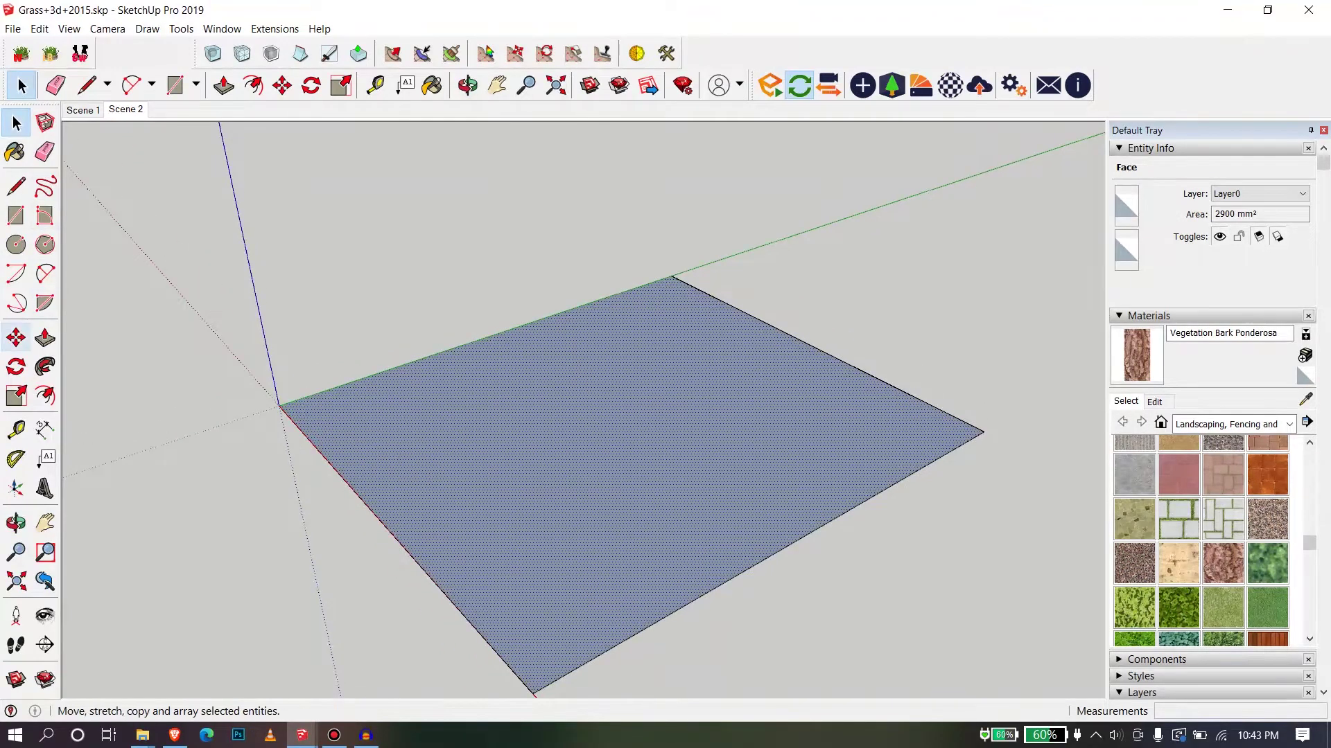
# Extrude the rectangle into a thin slab with Push/Pull and paint its top face with Vegetation Bark Ponderosa.
pyautogui.click(45, 337)
pyautogui.doubleClick(618, 478)
pyautogui.click(16, 122)
pyautogui.scroll(-1, 1201, 540)
pyautogui.scroll(1, 1201, 540)
pyautogui.click(1223, 574)
pyautogui.click(627, 398)
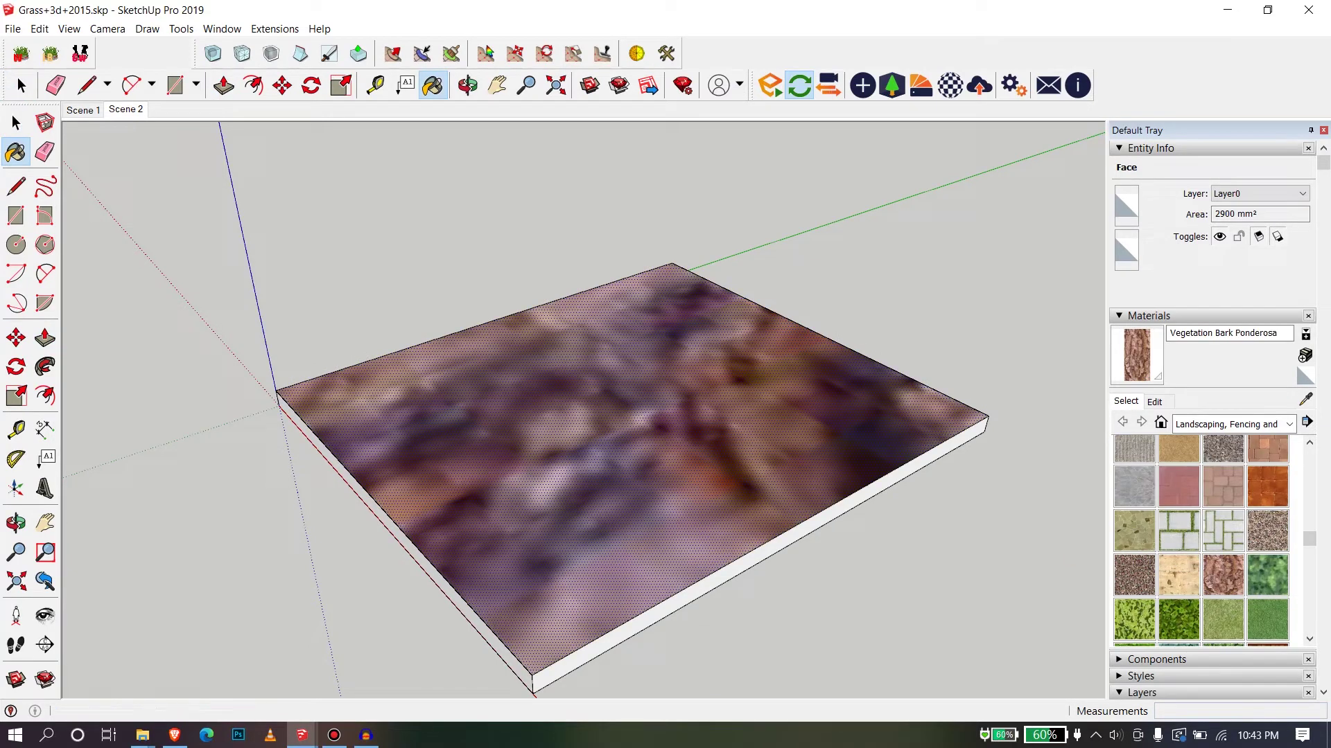
pyautogui.moveTo(628, 399); pyautogui.dragTo(731, 419, button='middle')
pyautogui.scroll(-4, 732, 418)
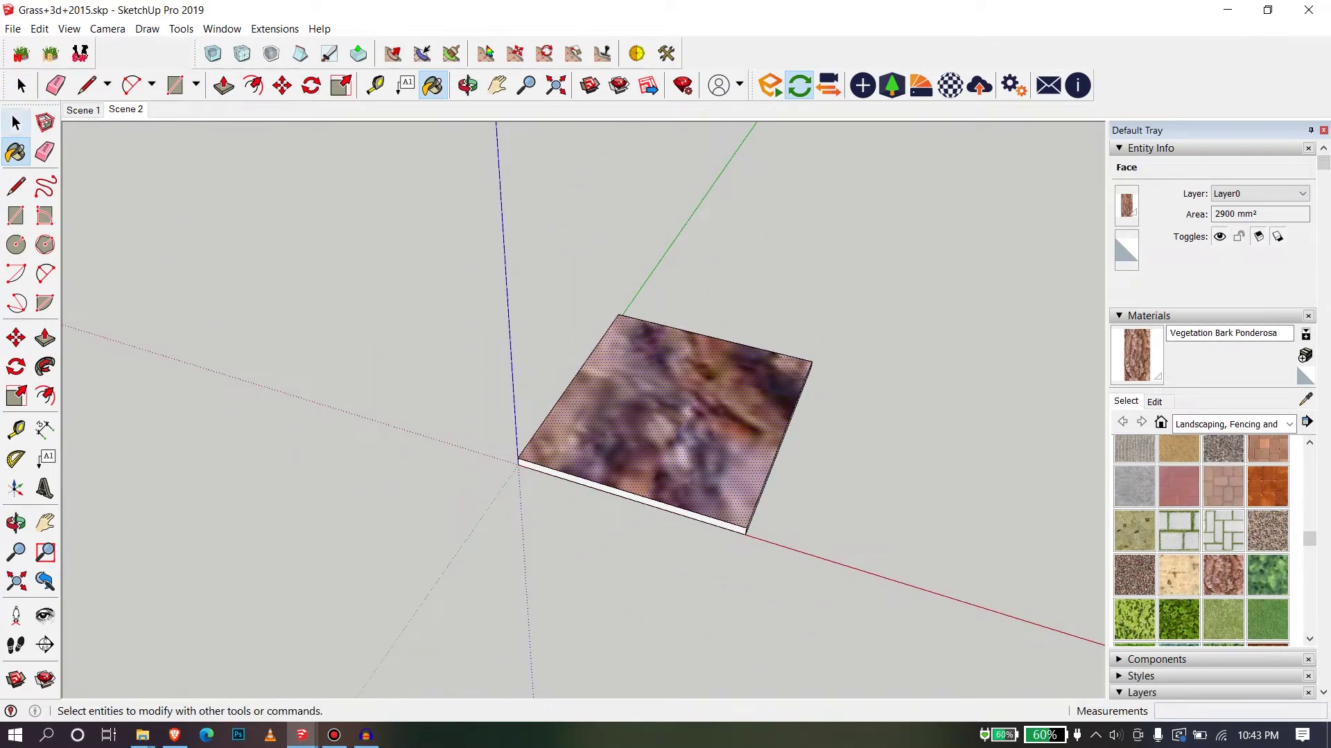
# Select the whole slab, scale it up from its far corner to a top face of about 19005 mm², and clear the selection.
pyautogui.click(16, 123)
pyautogui.scroll(-2, 329, 335)
pyautogui.moveTo(365, 272); pyautogui.dragTo(735, 512)
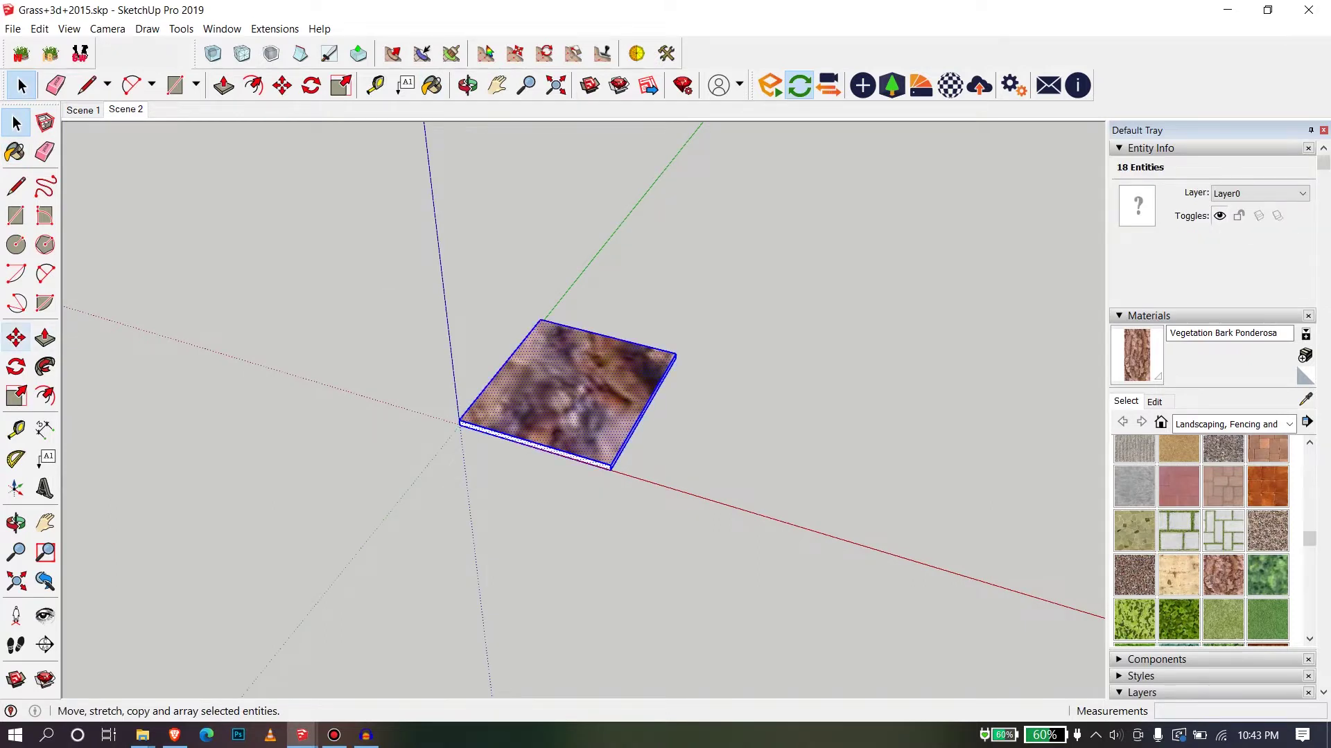
pyautogui.click(16, 337)
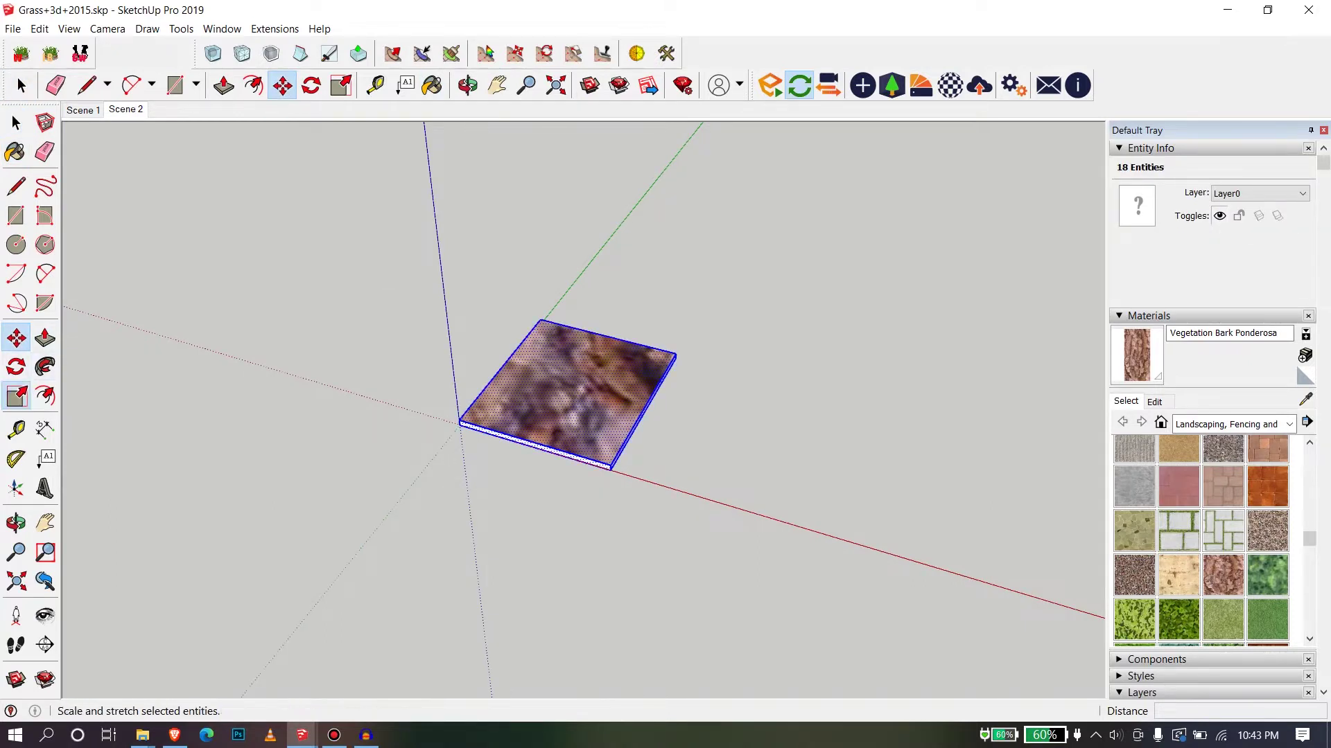
pyautogui.click(16, 396)
pyautogui.moveTo(675, 355); pyautogui.dragTo(904, 285)
pyautogui.scroll(-1, 900, 392)
pyautogui.moveTo(899, 392); pyautogui.dragTo(818, 399, button='middle')
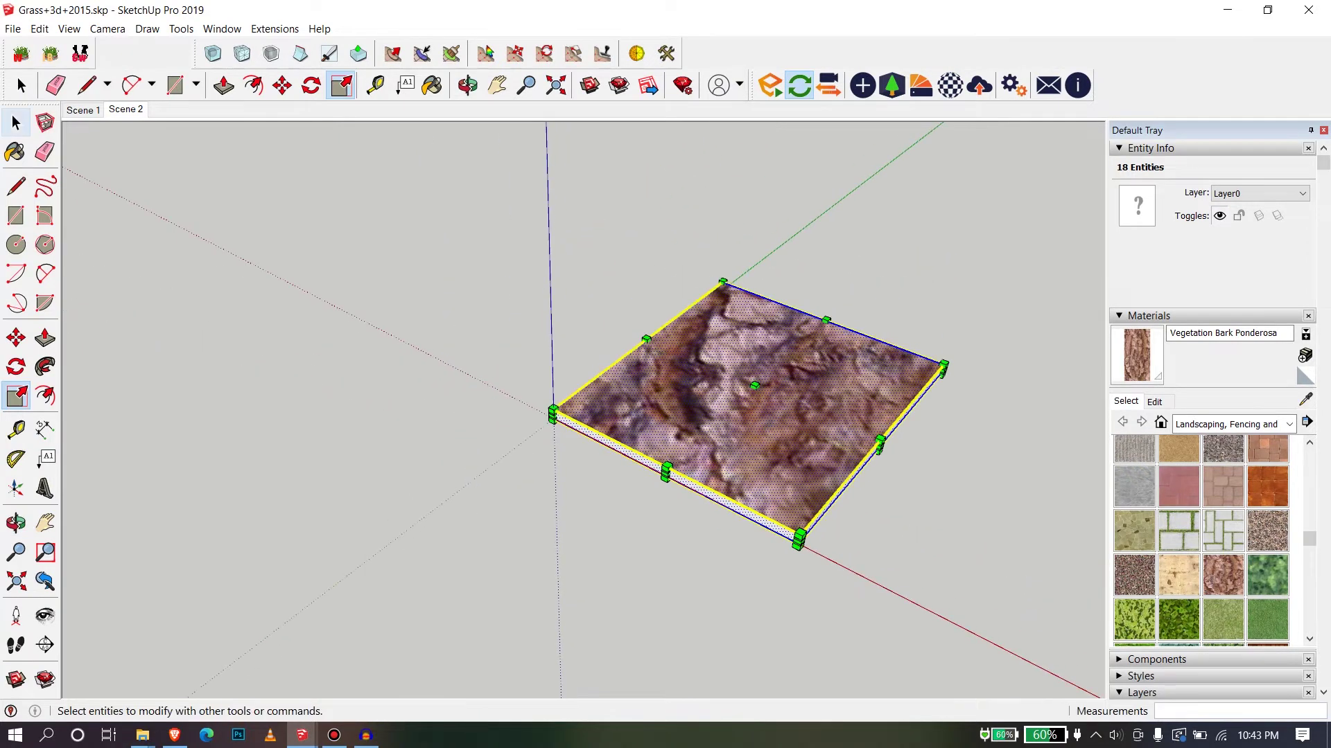
pyautogui.click(16, 123)
pyautogui.scroll(-3, 97, 195)
pyautogui.scroll(4, 745, 303)
pyautogui.click(749, 303)
# Examine the bark texture on the slab's top face from several angles.
pyautogui.scroll(2, 648, 242)
pyautogui.moveTo(499, 374); pyautogui.dragTo(562, 374, button='middle')
pyautogui.scroll(-3, 409, 361)
pyautogui.scroll(2, 343, 478)
pyautogui.moveTo(443, 415); pyautogui.dragTo(648, 471, button='middle')
pyautogui.scroll(3, 589, 381)
pyautogui.scroll(-2, 648, 471)
pyautogui.scroll(2, 435, 502)
pyautogui.scroll(1, 374, 438)
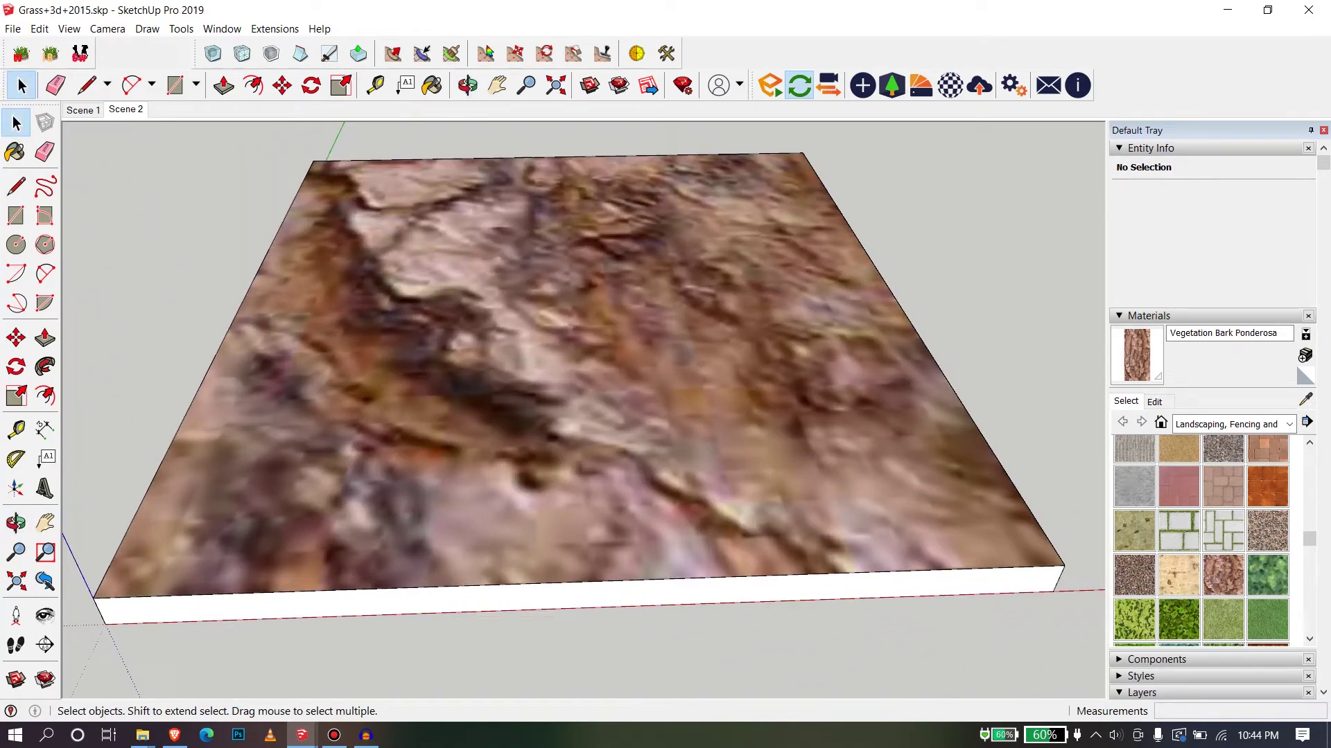
pyautogui.scroll(-1, 388, 451)
pyautogui.click(620, 503)
pyautogui.moveTo(620, 504); pyautogui.dragTo(513, 457, button='middle')
pyautogui.scroll(-3, 426, 440)
pyautogui.click(408, 513)
pyautogui.moveTo(409, 512); pyautogui.dragTo(499, 524, button='middle')
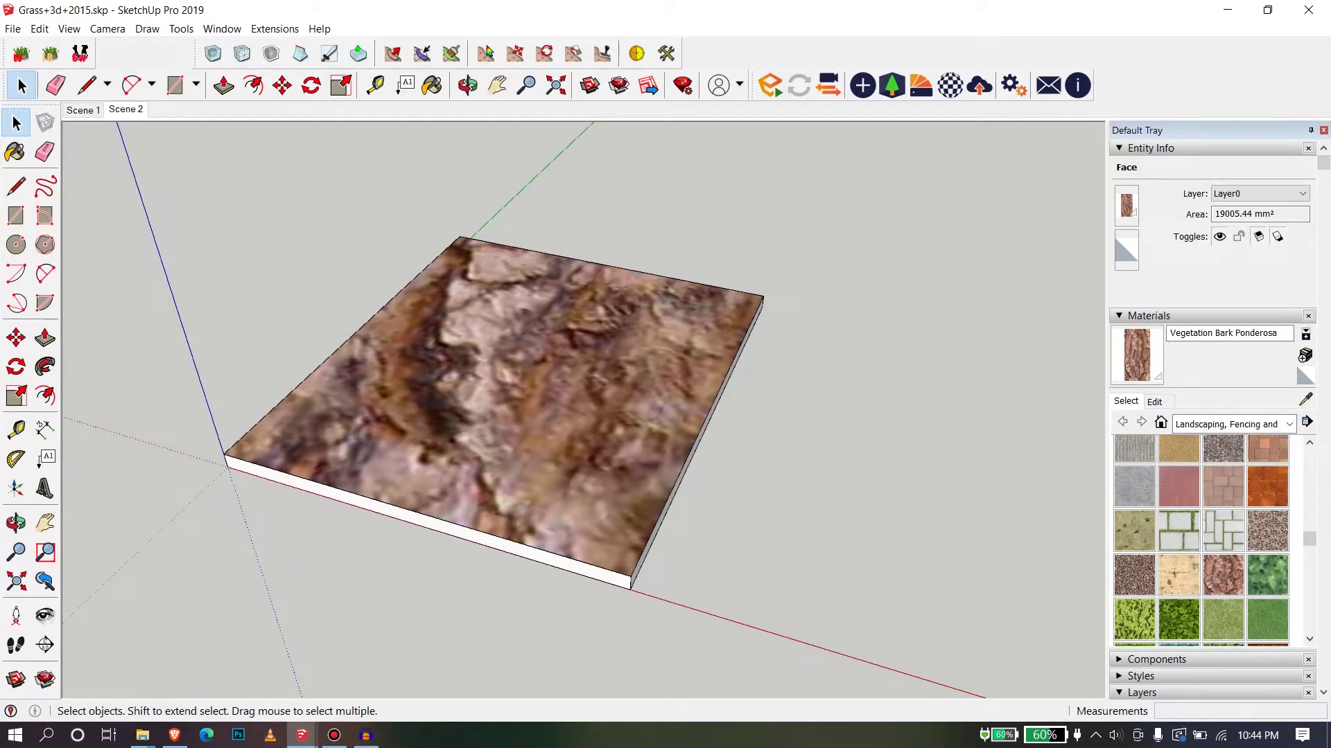
# Switch to the Untitled model and copy one rumput grass clump from inside its grass group.
pyautogui.click(302, 735)
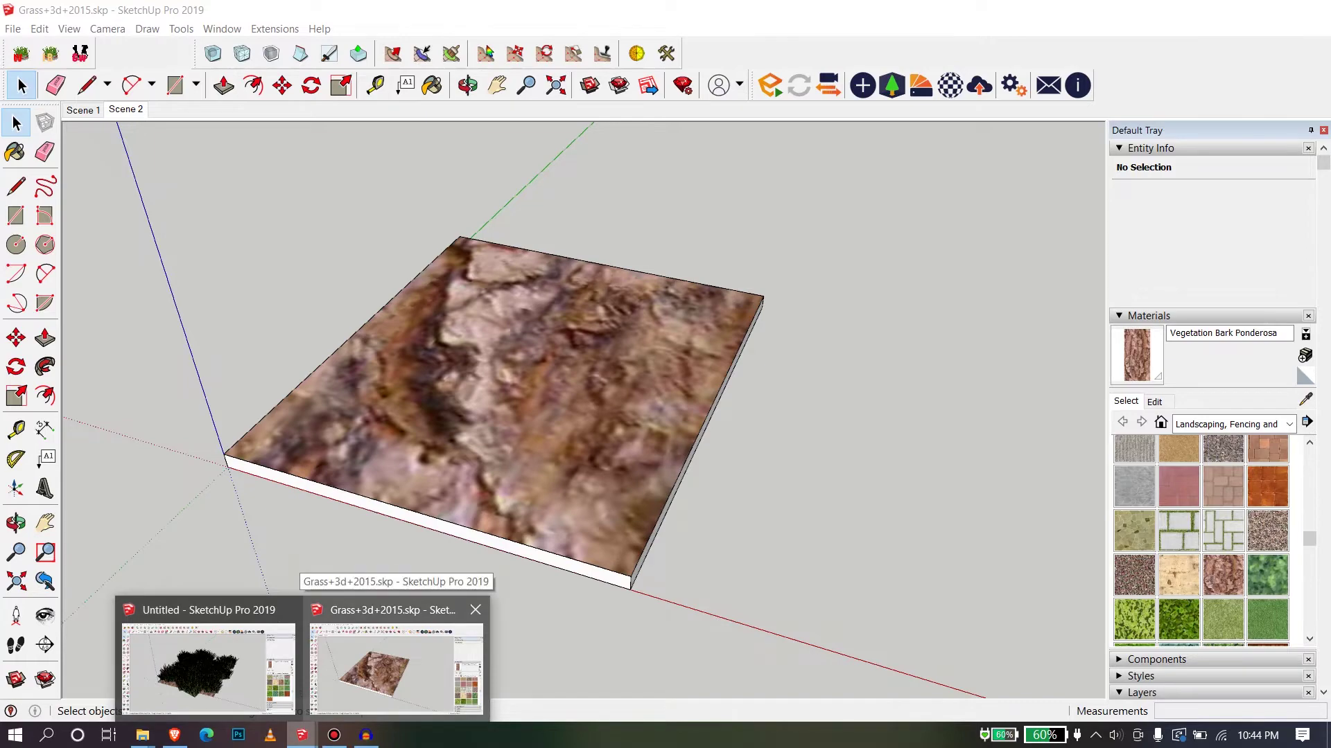
pyautogui.click(208, 665)
pyautogui.click(208, 666)
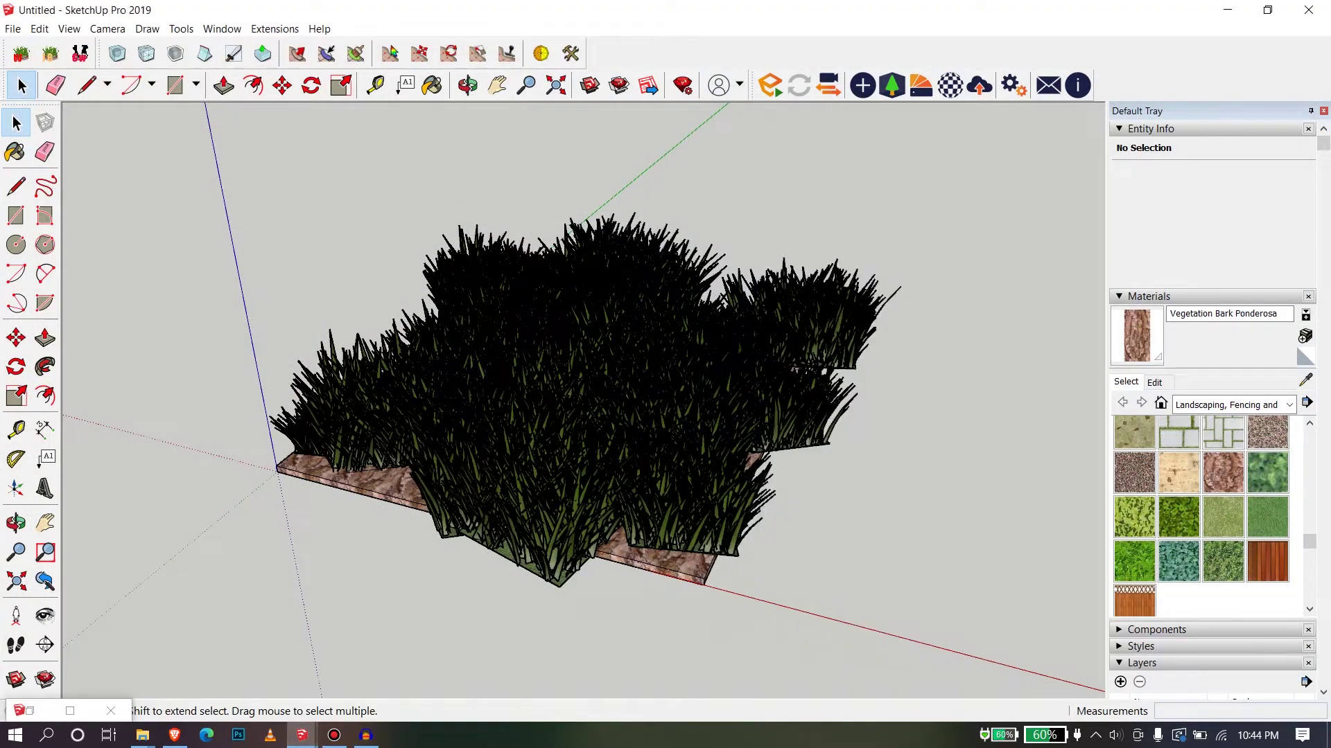
pyautogui.click(471, 423)
pyautogui.doubleClick(472, 423)
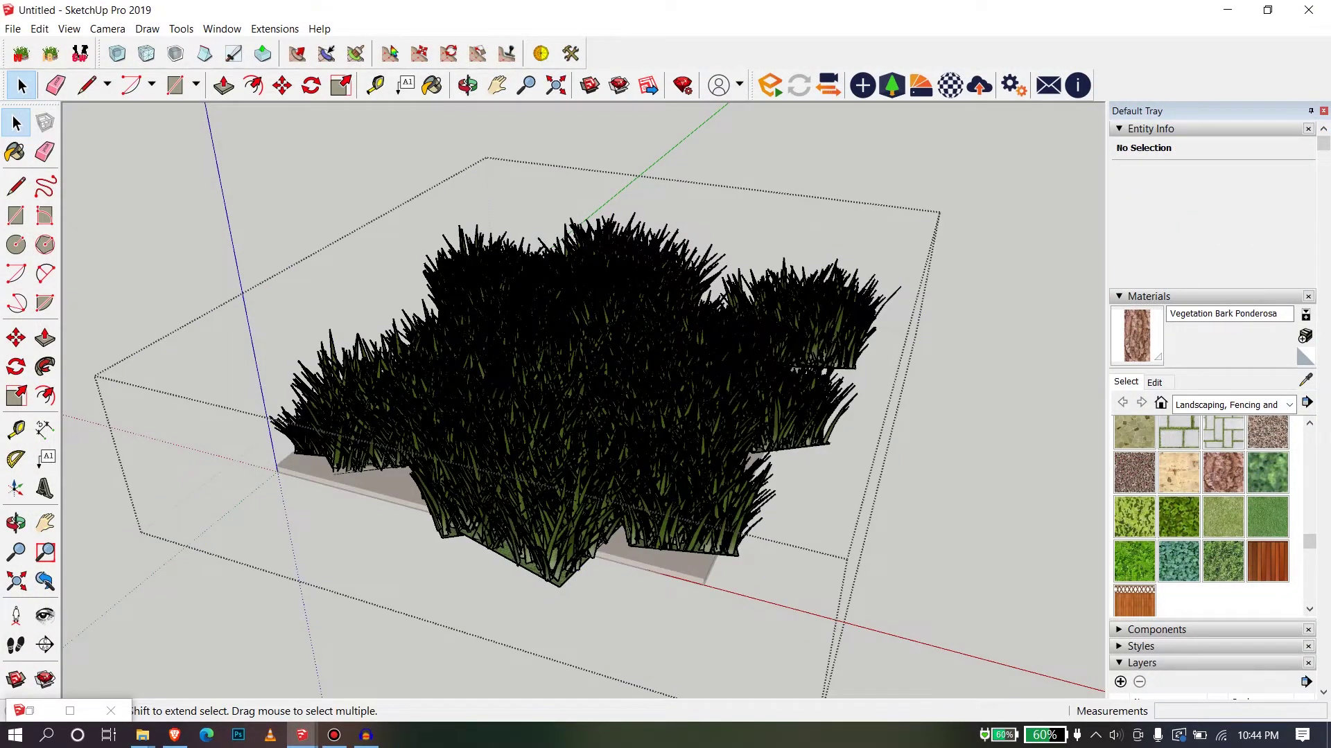
pyautogui.click(686, 524)
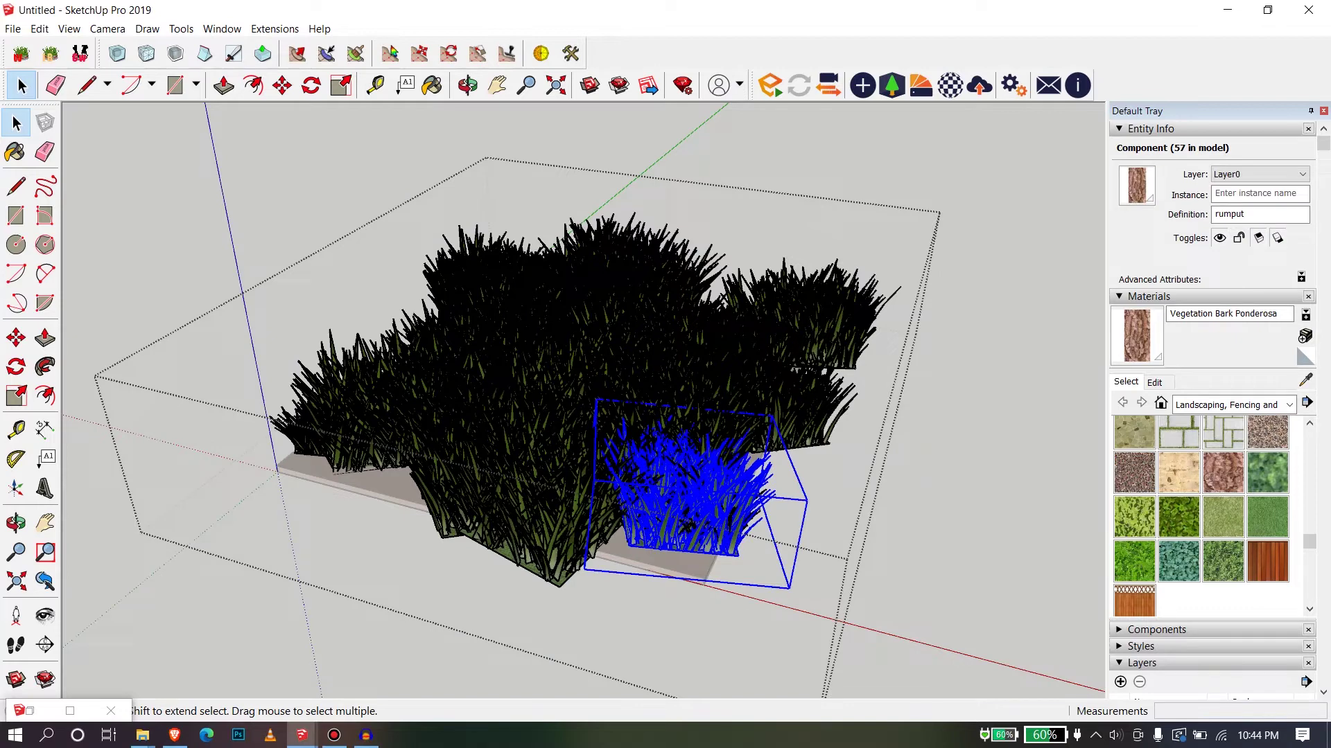
pyautogui.moveTo(301, 735)
# Return to the Grass+3d+2015 model and paste the rumput grass clump beside the bark slab.
pyautogui.click(386, 662)
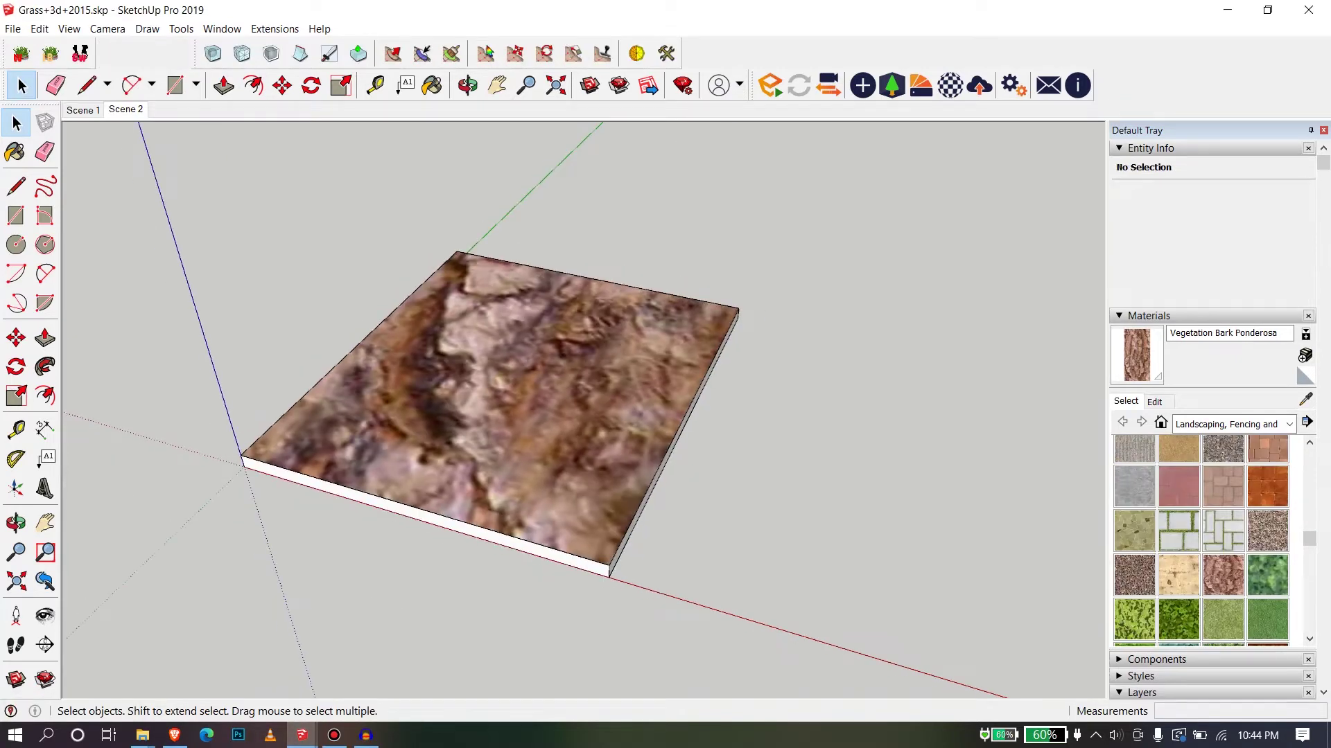
pyautogui.hotkey('ctrl', 'v')
pyautogui.click(409, 480)
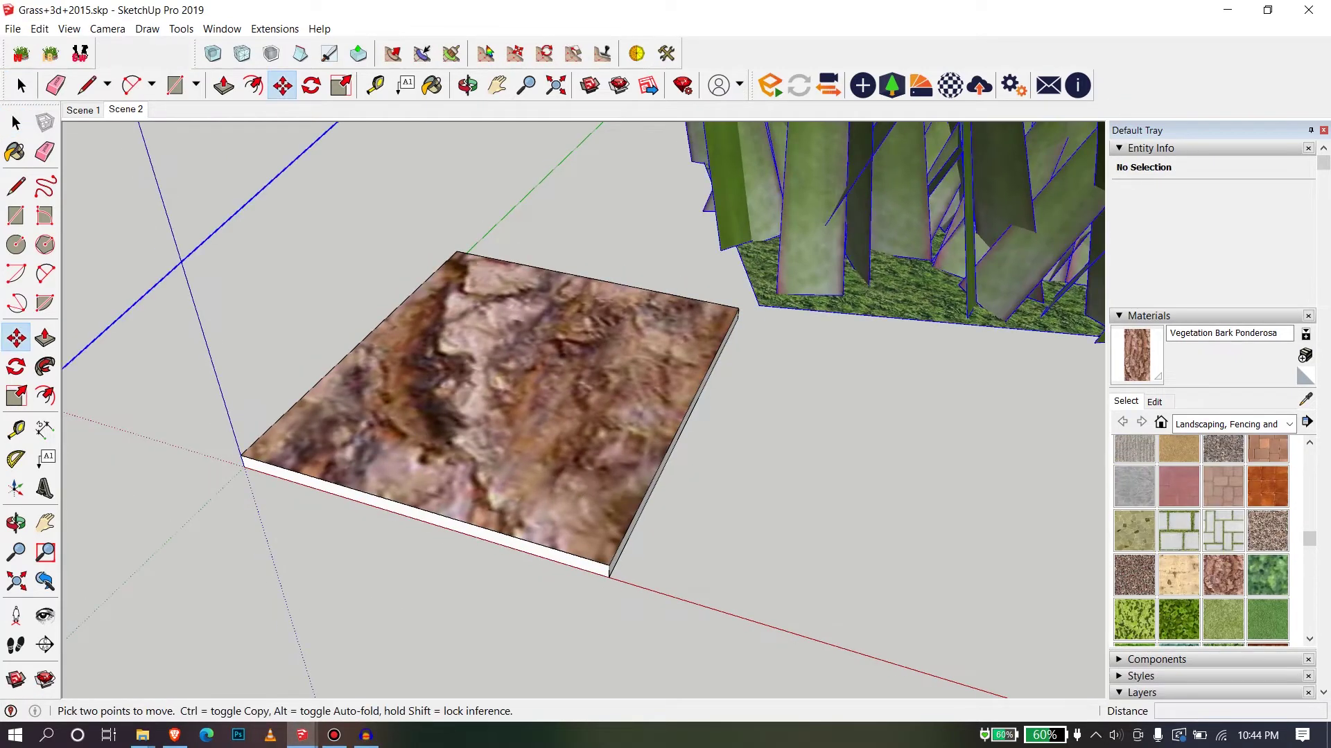
pyautogui.scroll(-5, 409, 479)
pyautogui.click(427, 463)
pyautogui.scroll(-3, 427, 463)
pyautogui.click(16, 123)
pyautogui.click(16, 123)
# Scale the slab's top face with its edges from the origin corner to about 3290068 mm² and clear the selection.
pyautogui.click(439, 458)
pyautogui.scroll(-1, 438, 458)
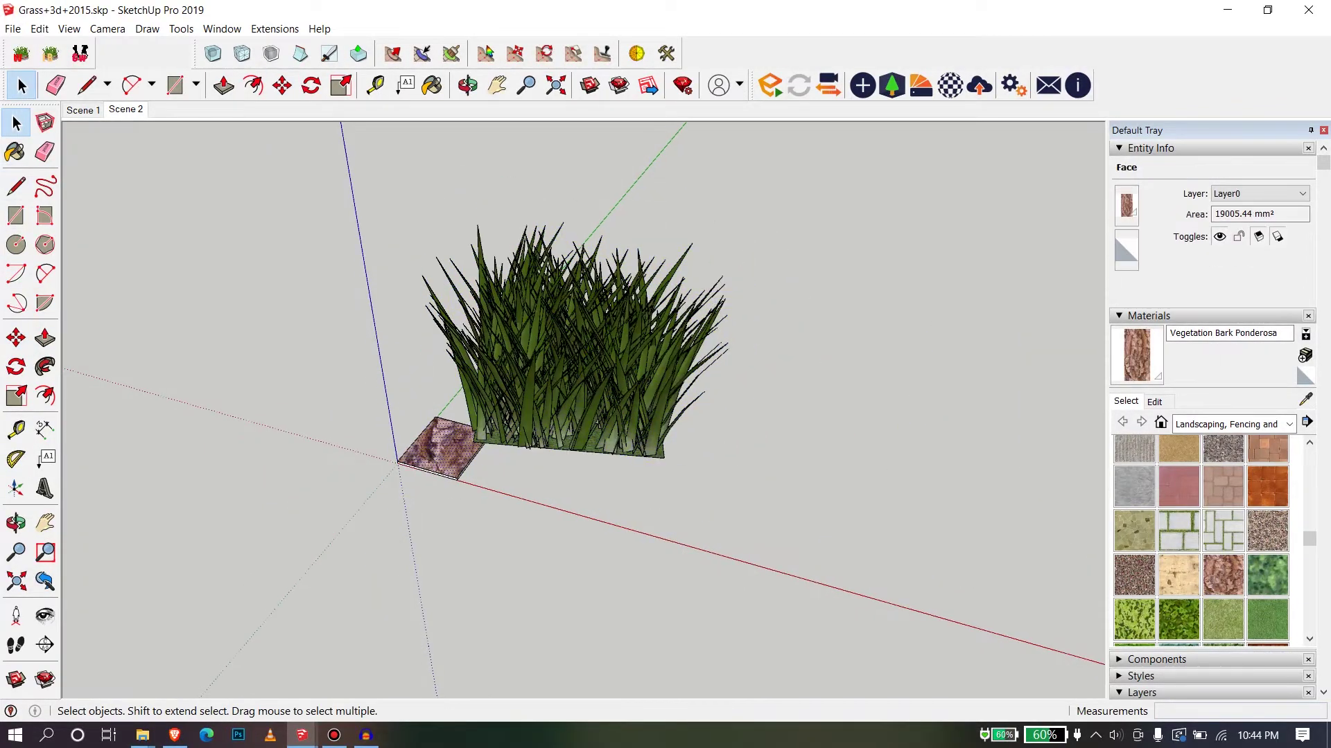
pyautogui.doubleClick(438, 454)
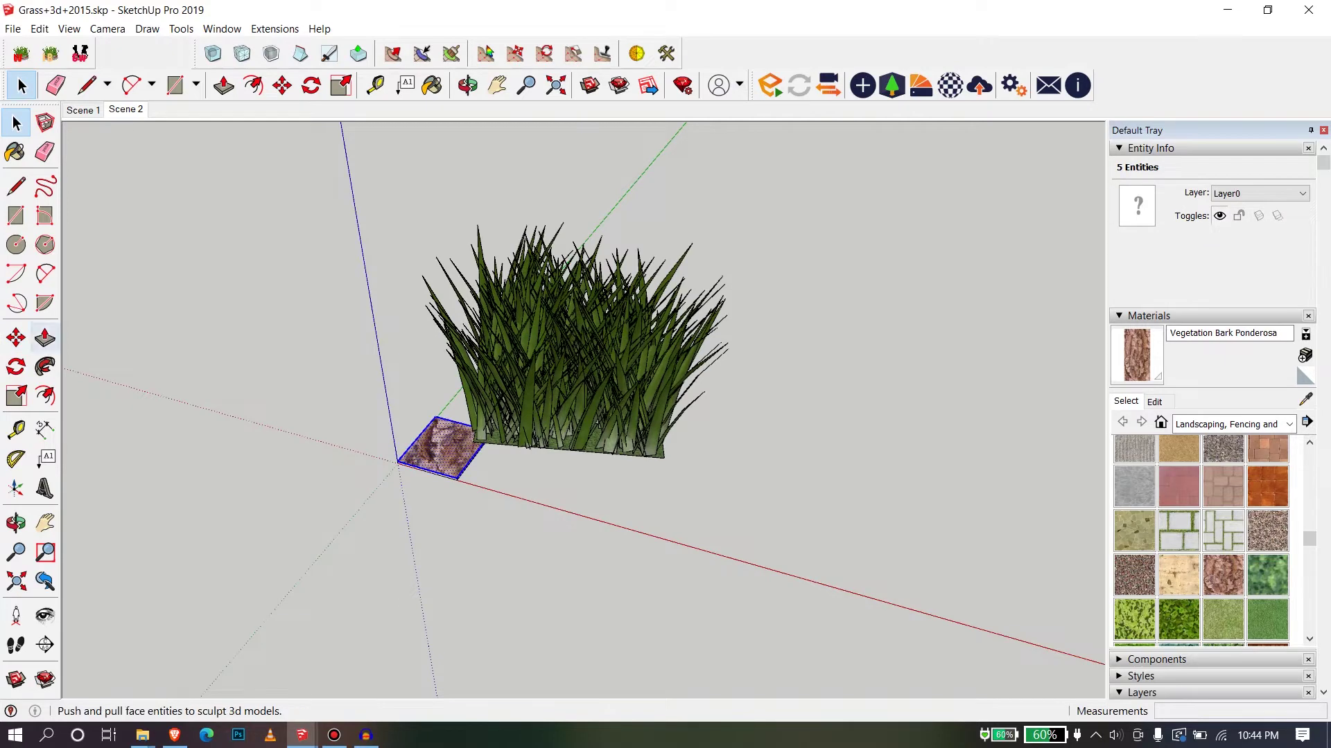
pyautogui.click(16, 395)
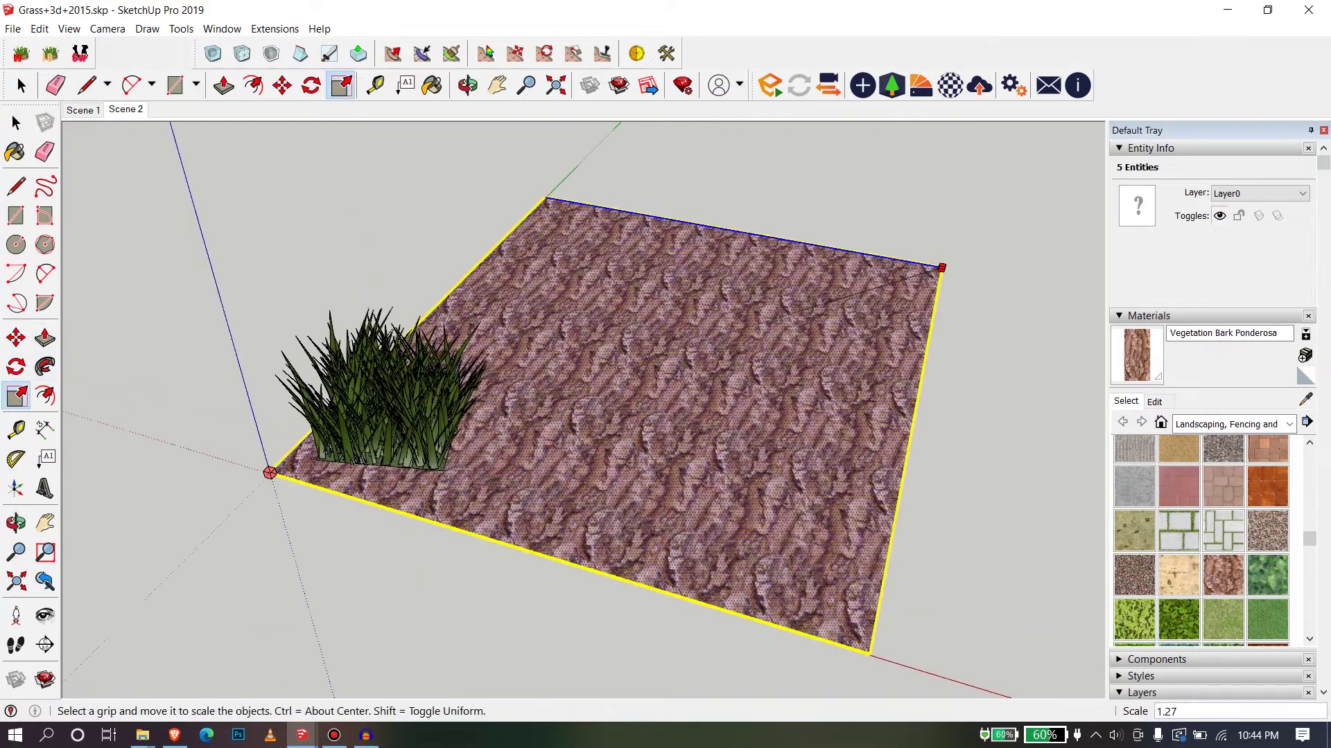
pyautogui.click(941, 267)
pyautogui.press('space')
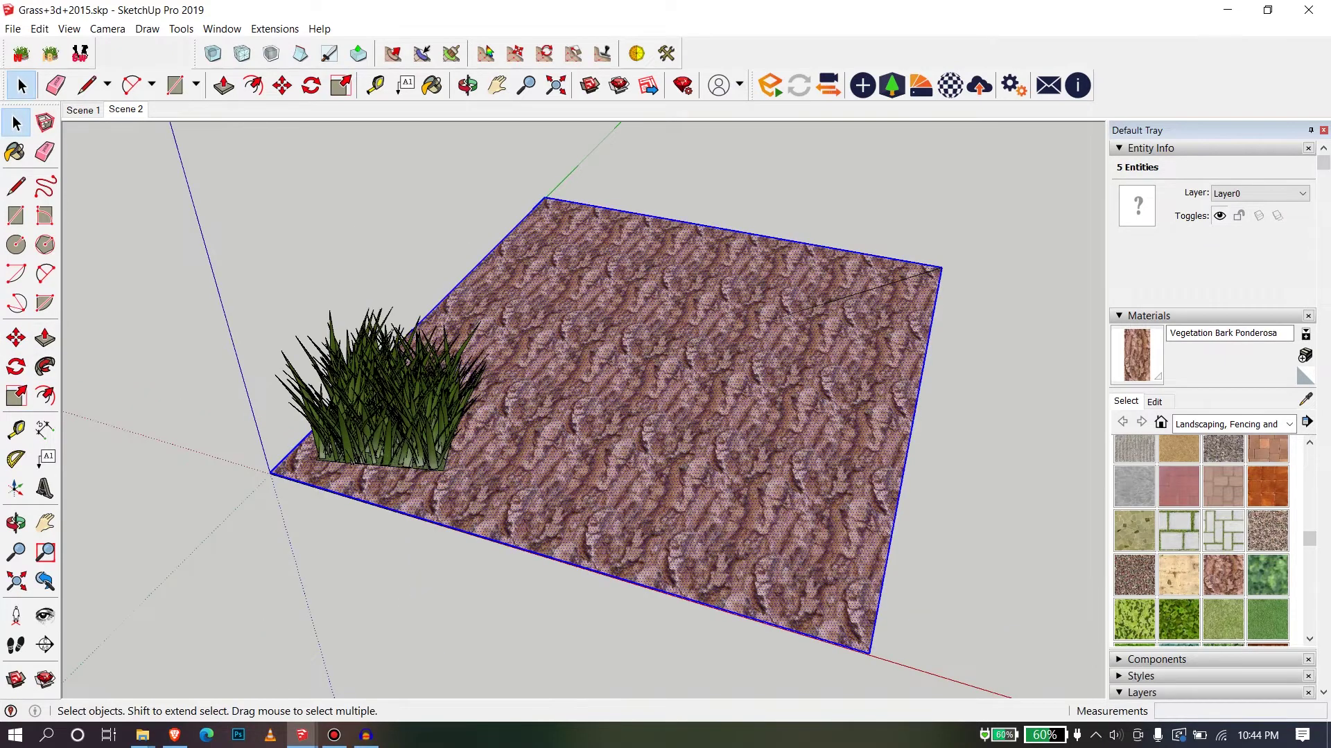
pyautogui.hotkey('ctrl', 't')
pyautogui.scroll(-3, 350, 350)
pyautogui.moveTo(350, 350); pyautogui.dragTo(354, 378, button='middle')
pyautogui.scroll(3, 511, 345)
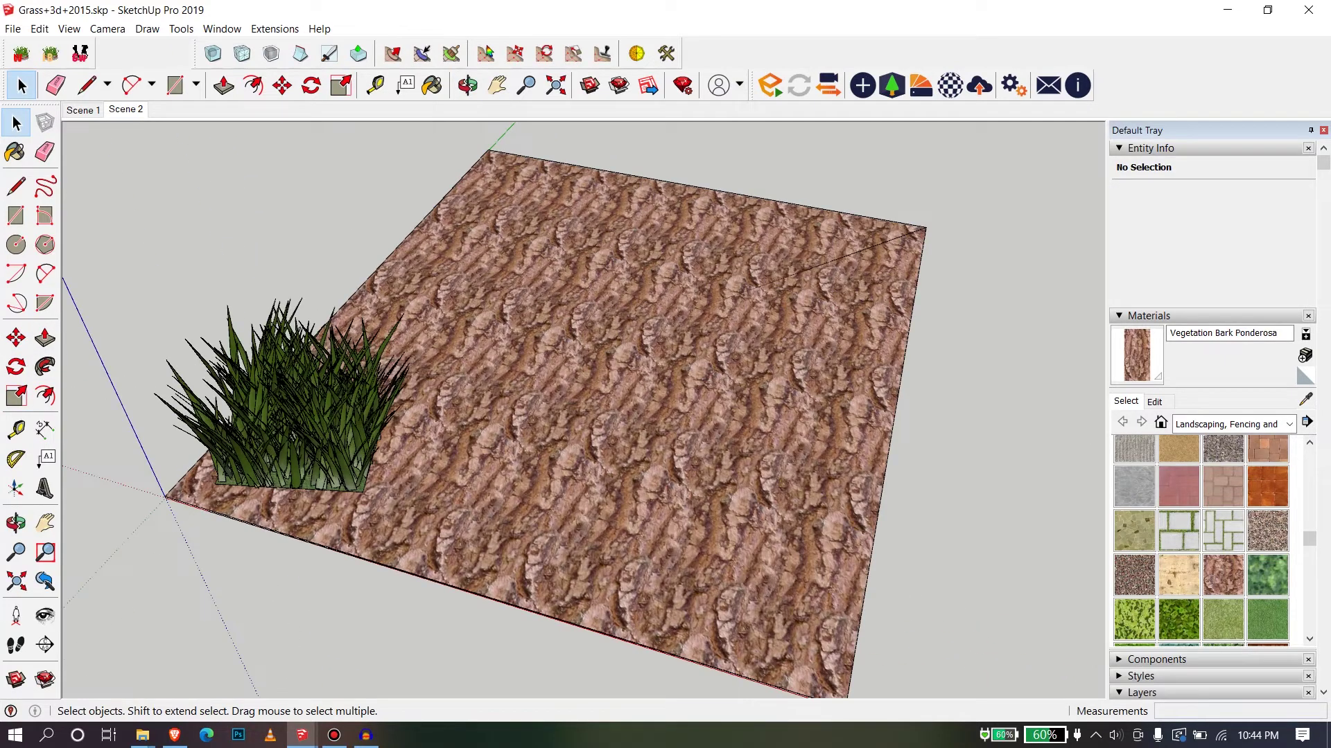
# Check the grass clump's component definition name and deselect the clump.
pyautogui.click(312, 409)
pyautogui.moveTo(312, 409); pyautogui.dragTo(215, 347, button='middle')
pyautogui.scroll(-3, 651, 395)
pyautogui.moveTo(485, 367); pyautogui.dragTo(597, 394, button='middle')
pyautogui.scroll(3, 677, 382)
pyautogui.scroll(-3, 638, 416)
pyautogui.click(278, 291)
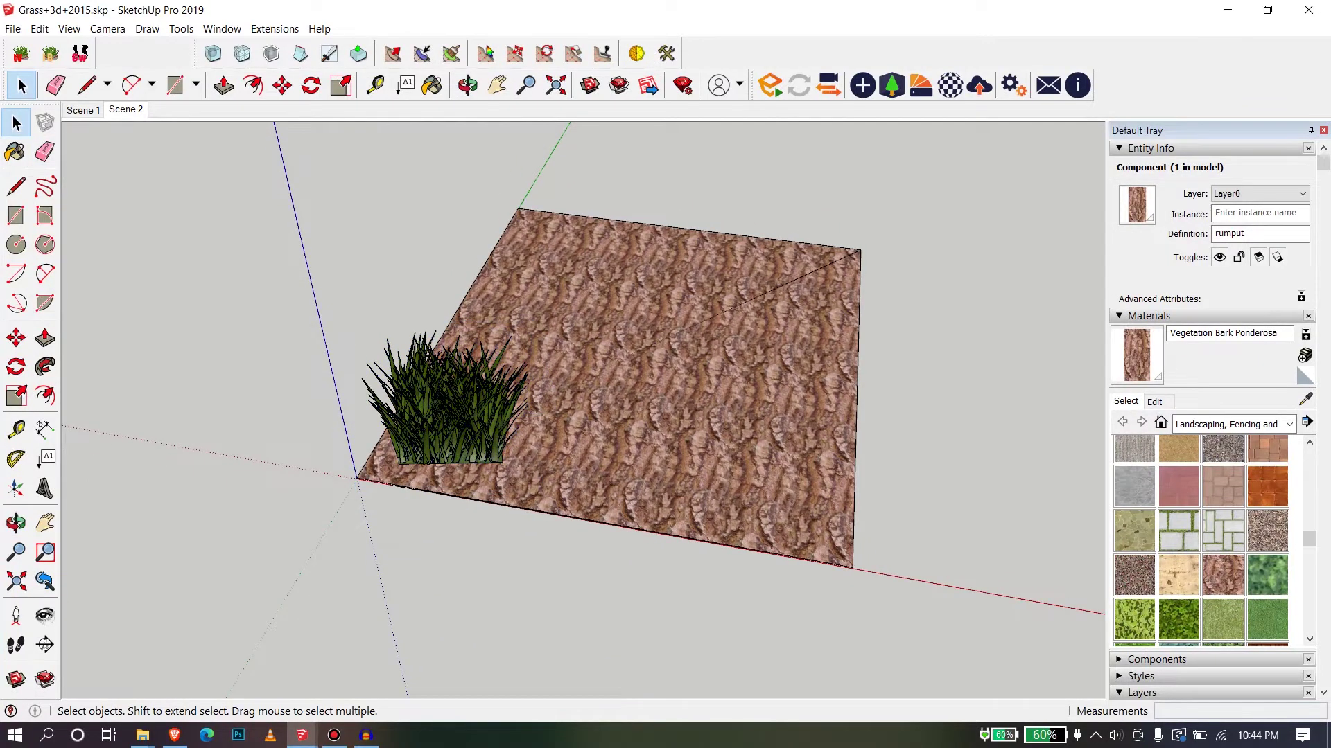
pyautogui.click(435, 402)
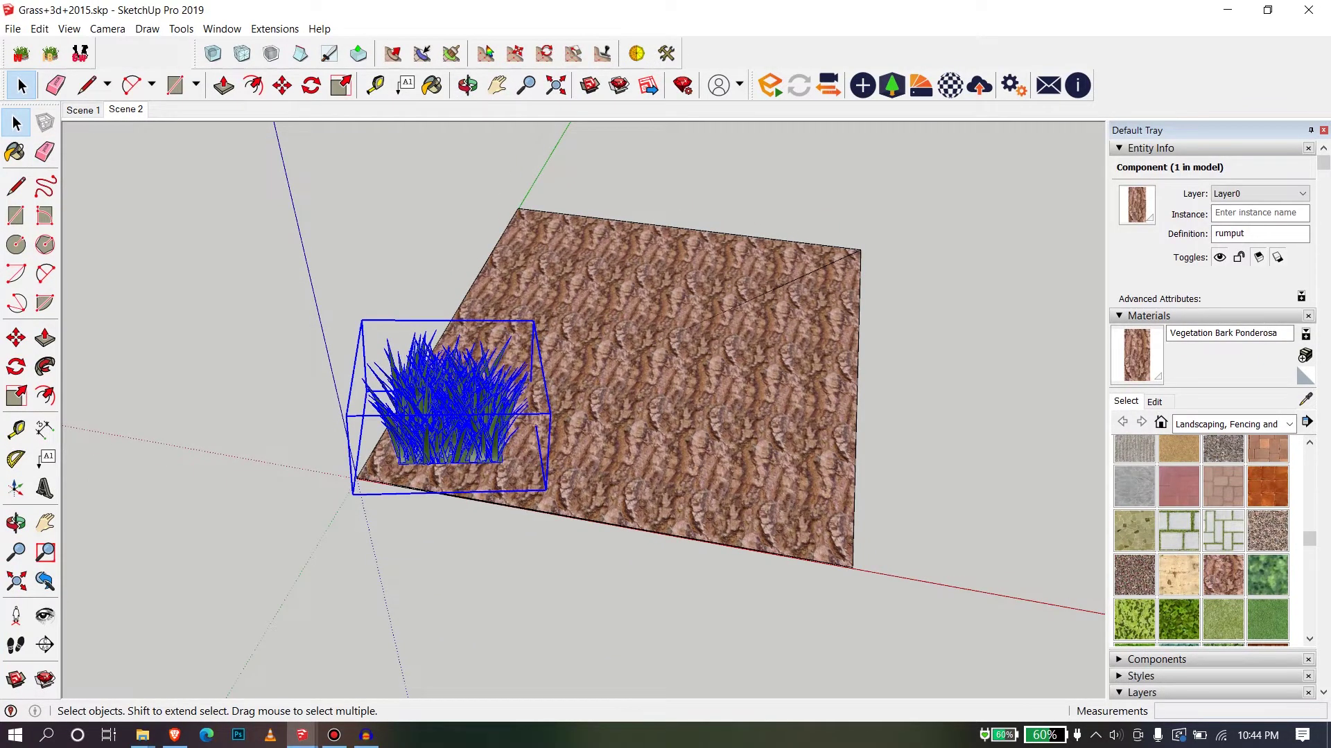
pyautogui.click(1244, 233)
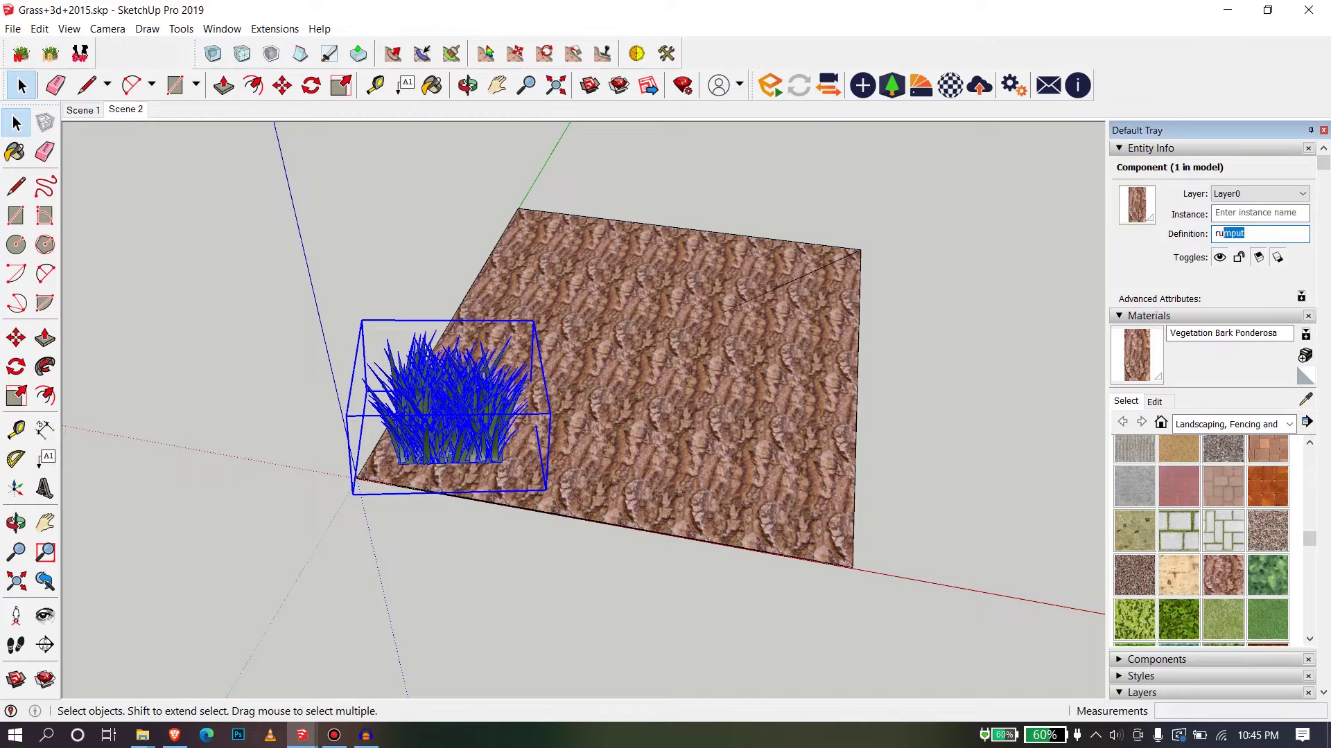
pyautogui.click(278, 277)
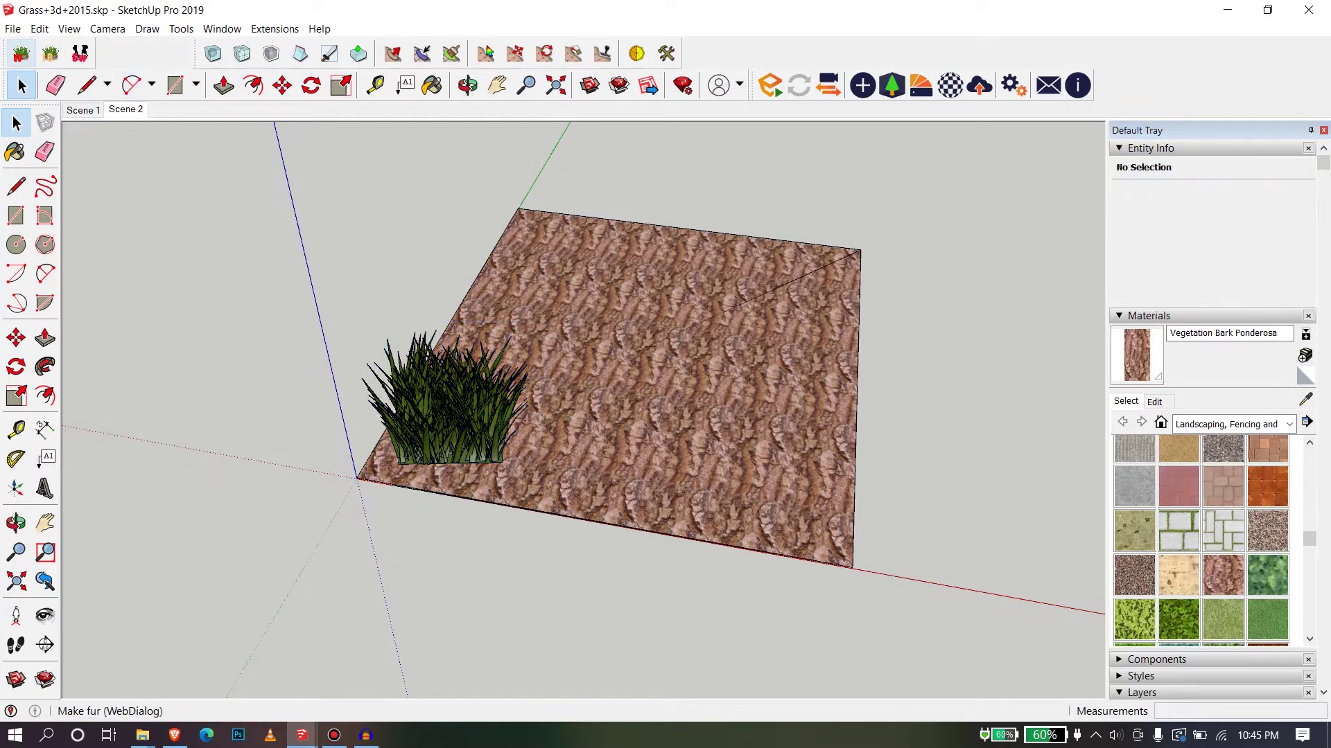
# Open the Make Fur settings and select the large bark-textured face as the surface for the fur.
pyautogui.click(20, 54)
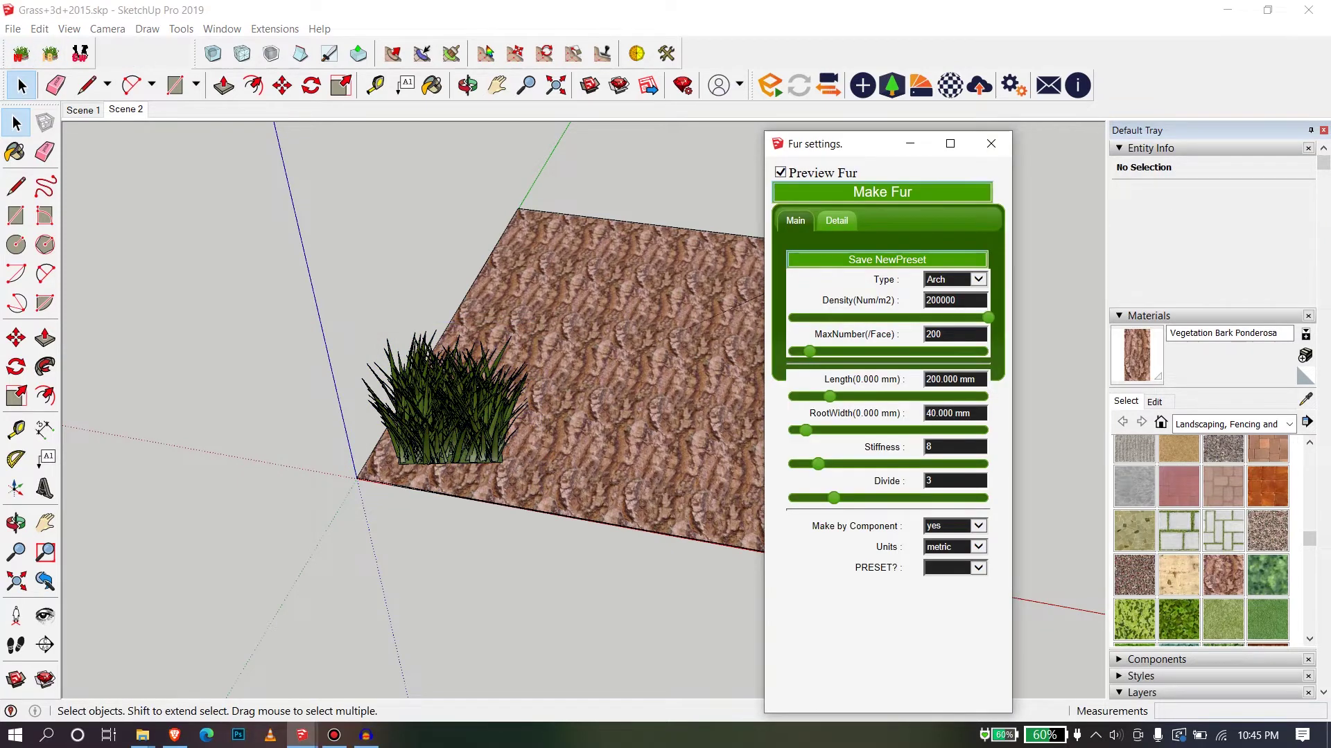
pyautogui.scroll(2, 603, 389)
pyautogui.moveTo(603, 388); pyautogui.dragTo(527, 357, button='middle')
pyautogui.scroll(2, 565, 360)
pyautogui.click(565, 360)
pyautogui.scroll(2, 565, 361)
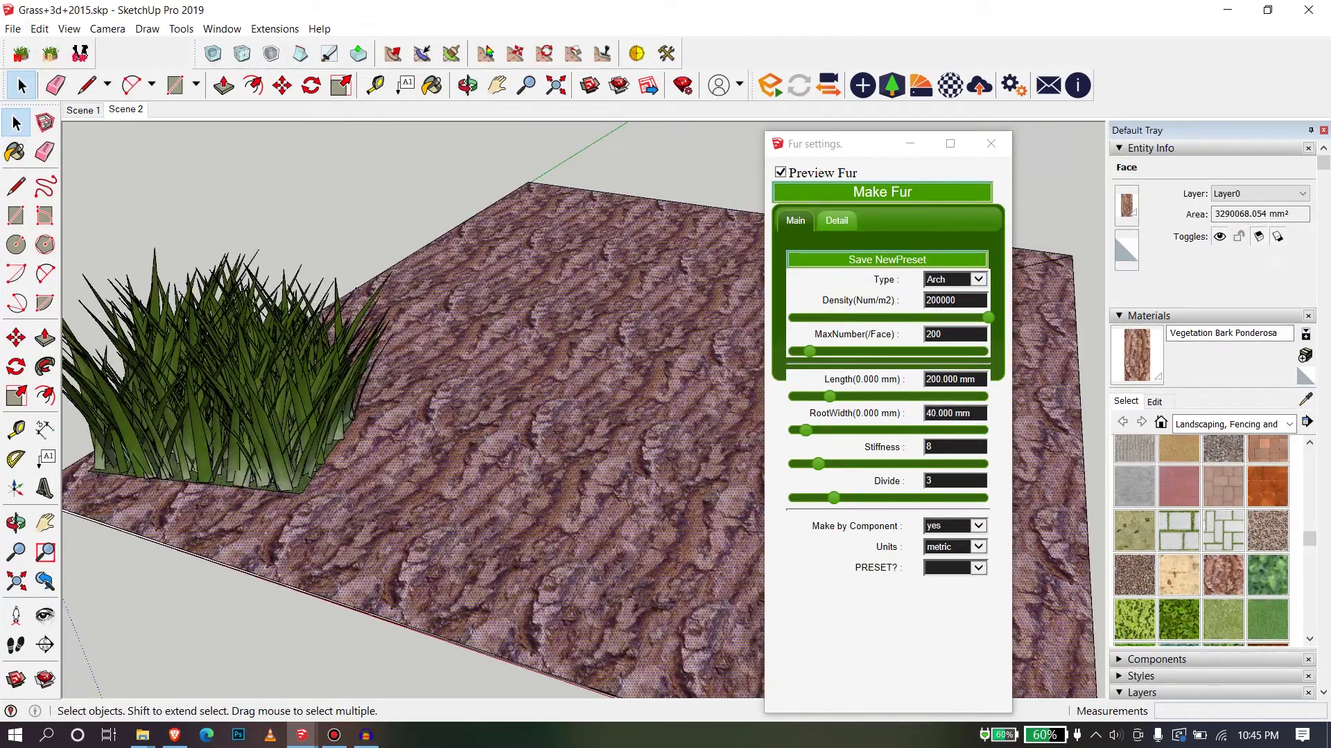
pyautogui.scroll(-3, 624, 347)
pyautogui.moveTo(624, 346); pyautogui.dragTo(669, 395, button='middle')
pyautogui.scroll(2, 513, 391)
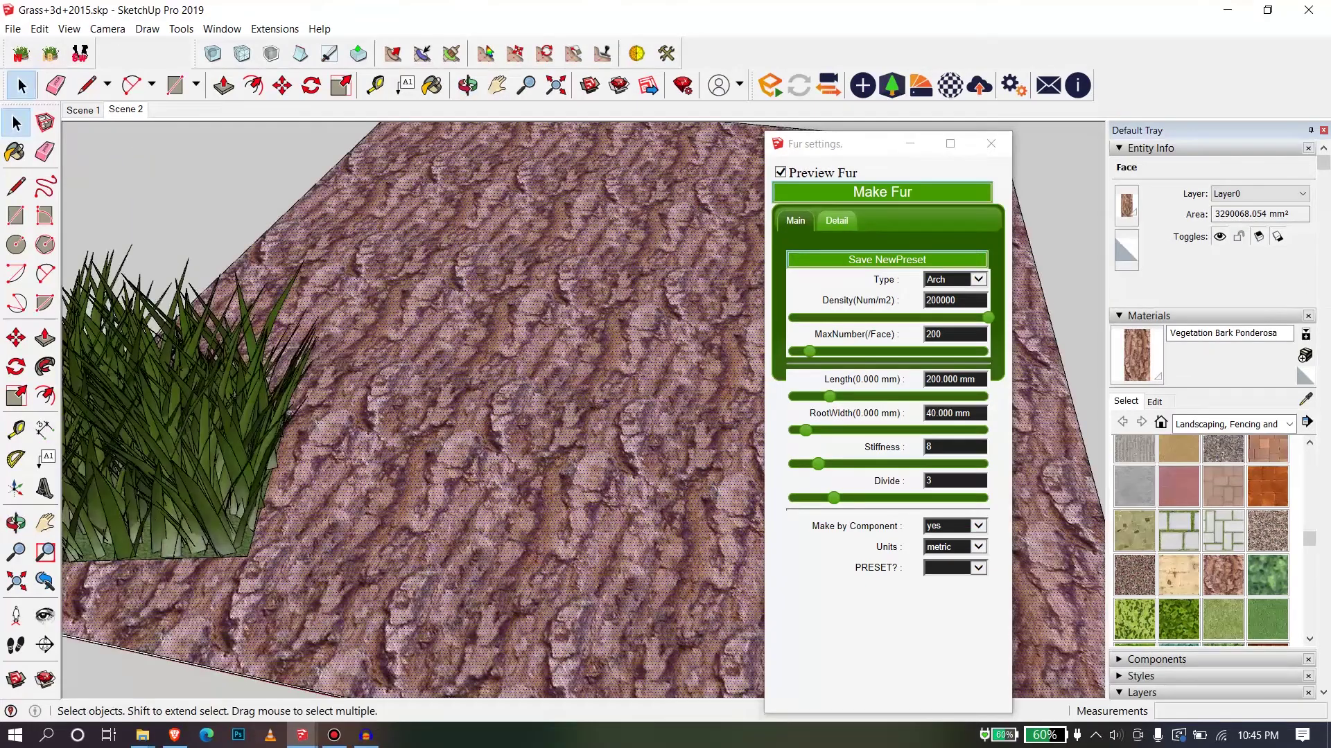
# Lower the fur density to 140 per m² and inspect the blade preview on the bark face.
pyautogui.moveTo(988, 317); pyautogui.dragTo(803, 317)
pyautogui.moveTo(693, 346); pyautogui.dragTo(724, 324, button='middle')
pyautogui.scroll(2, 723, 324)
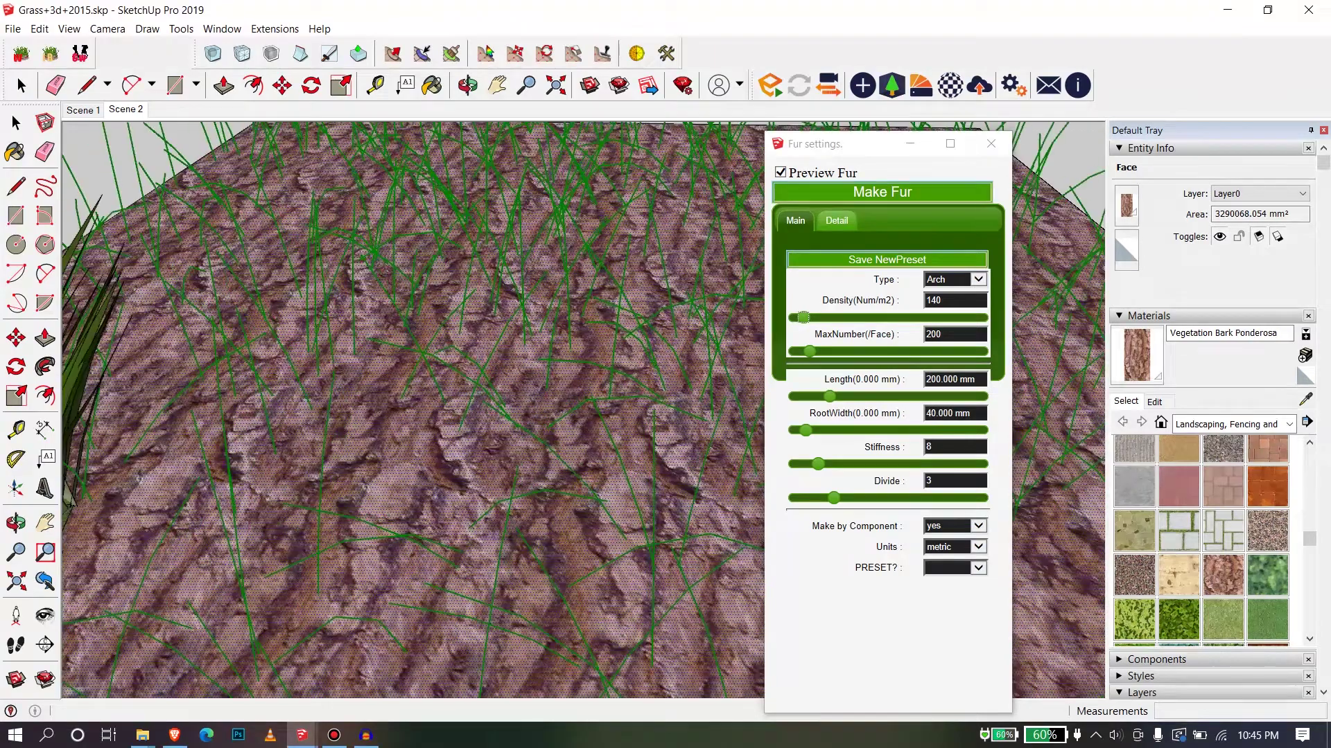
pyautogui.scroll(2, 416, 409)
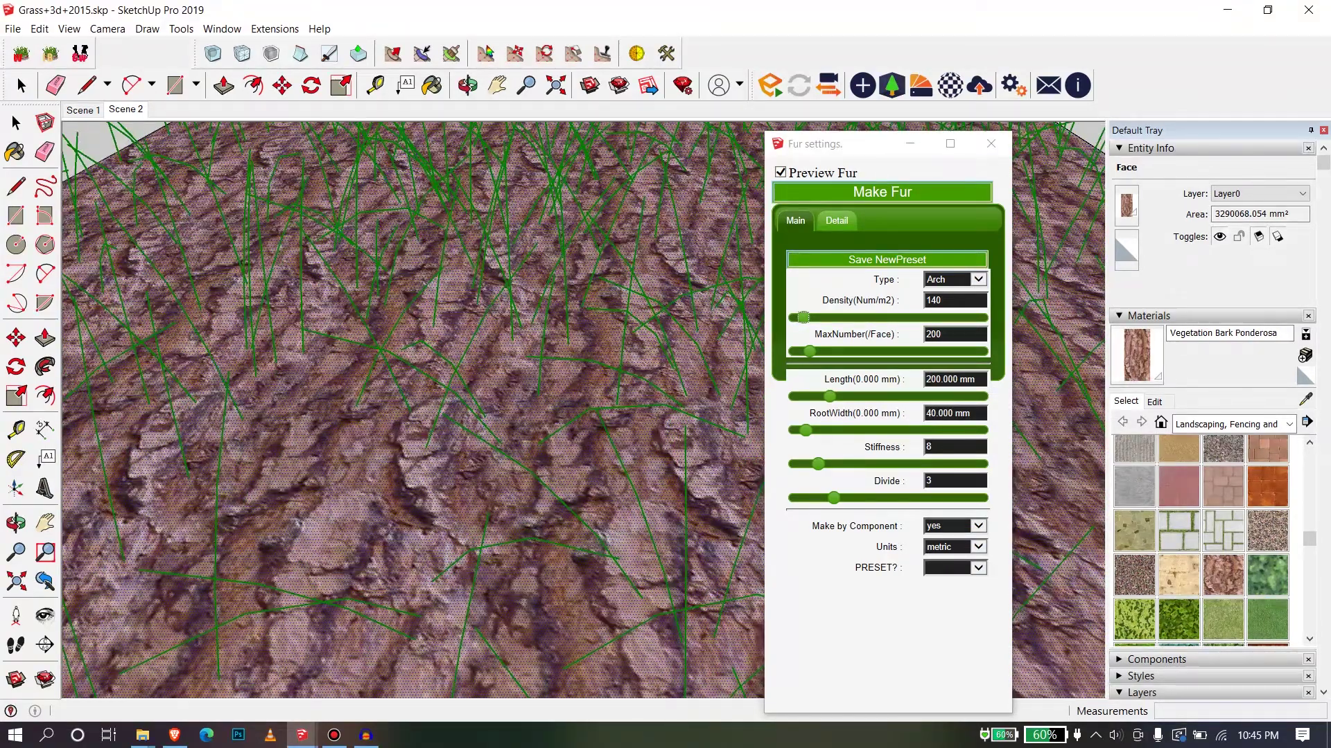
# Lower the fur density to 20 per m² and the maximum number per face to 90.
pyautogui.moveTo(809, 351); pyautogui.dragTo(795, 317)
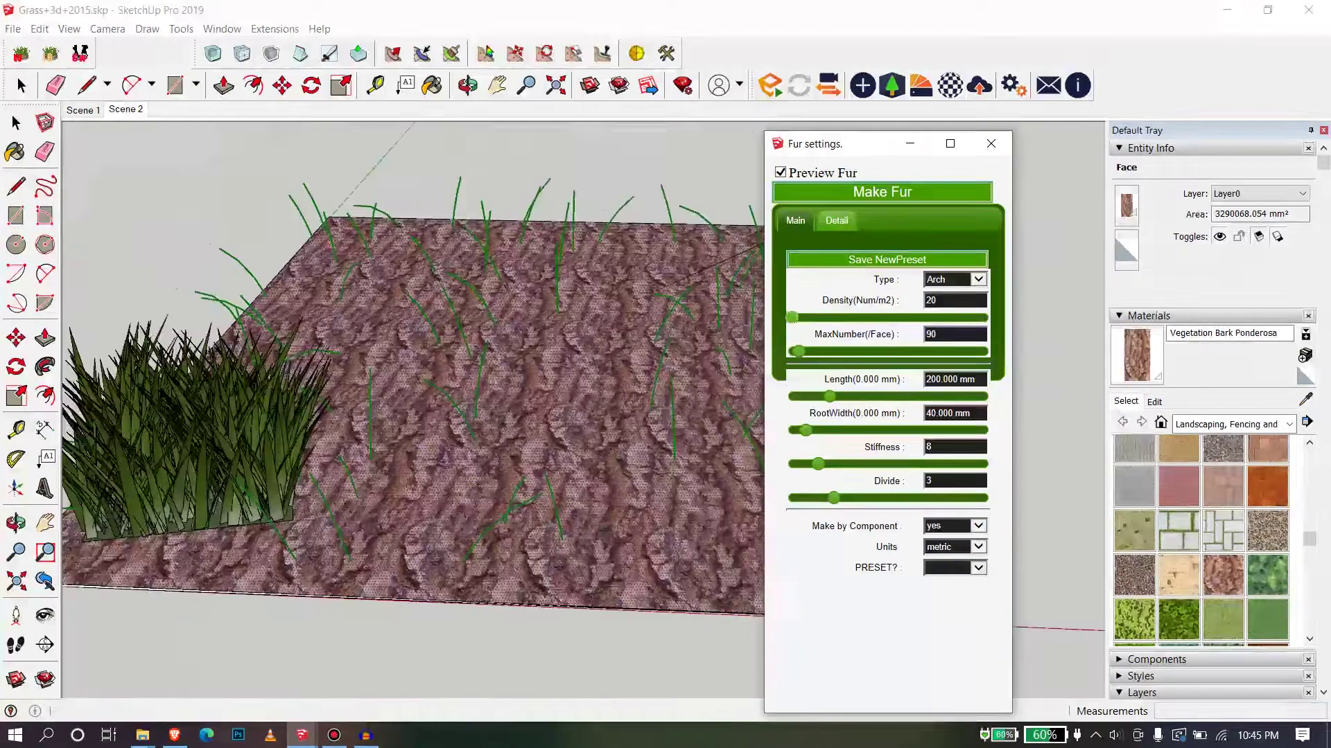
pyautogui.moveTo(416, 416); pyautogui.dragTo(454, 412, button='middle')
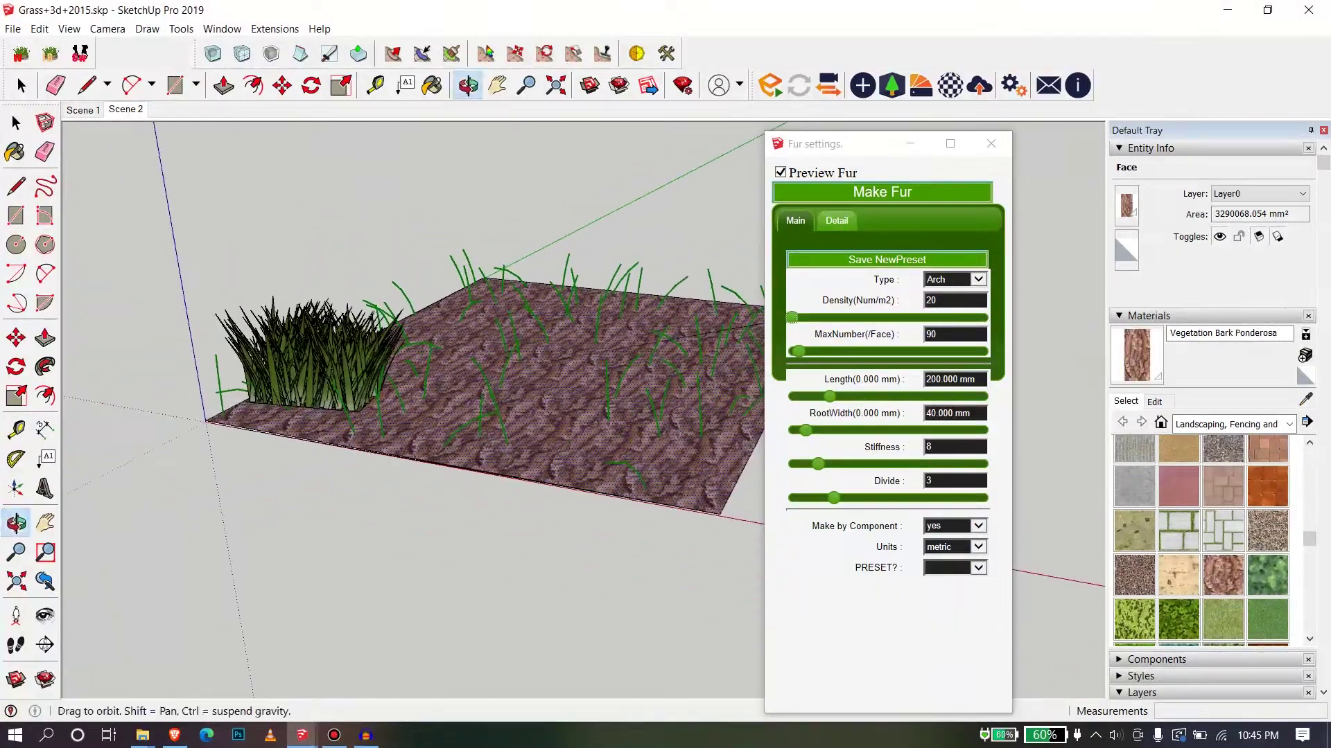
pyautogui.moveTo(534, 305); pyautogui.dragTo(554, 336, button='middle')
pyautogui.scroll(5, 554, 337)
pyautogui.scroll(-4, 555, 336)
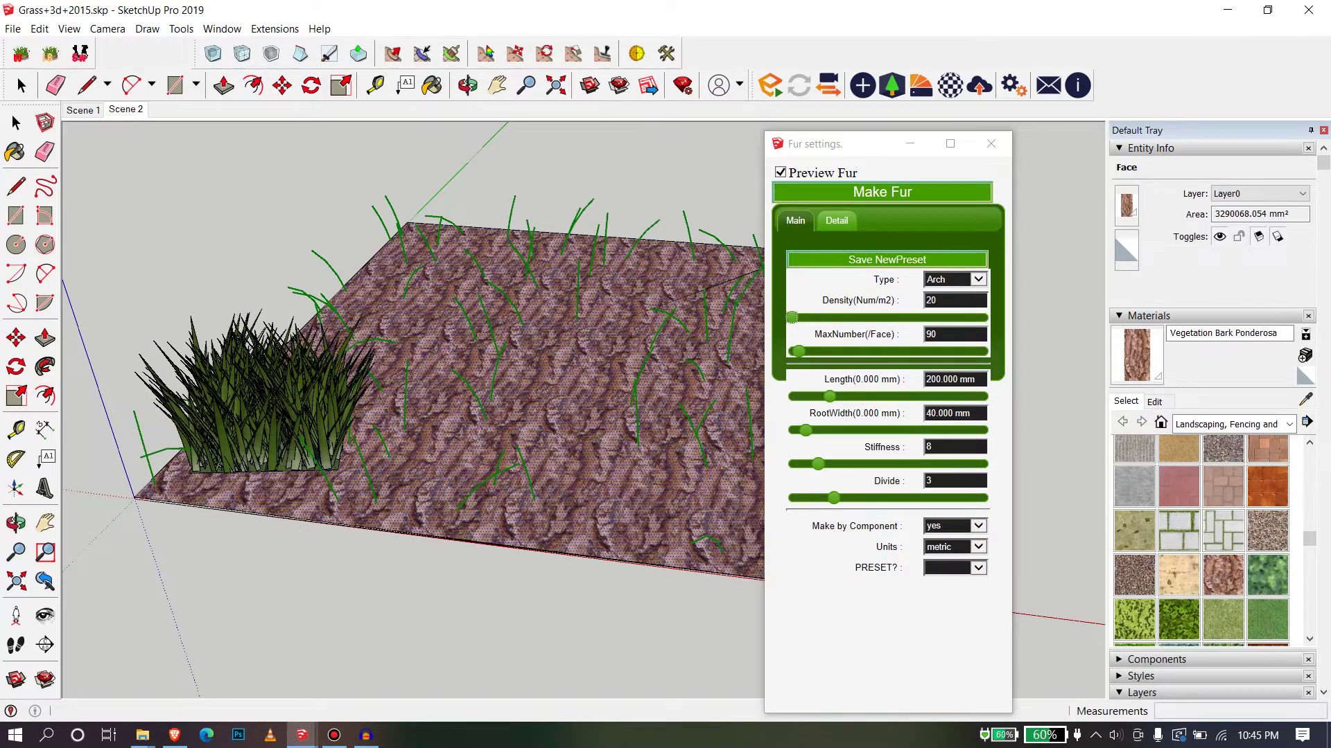
pyautogui.scroll(-8, 524, 272)
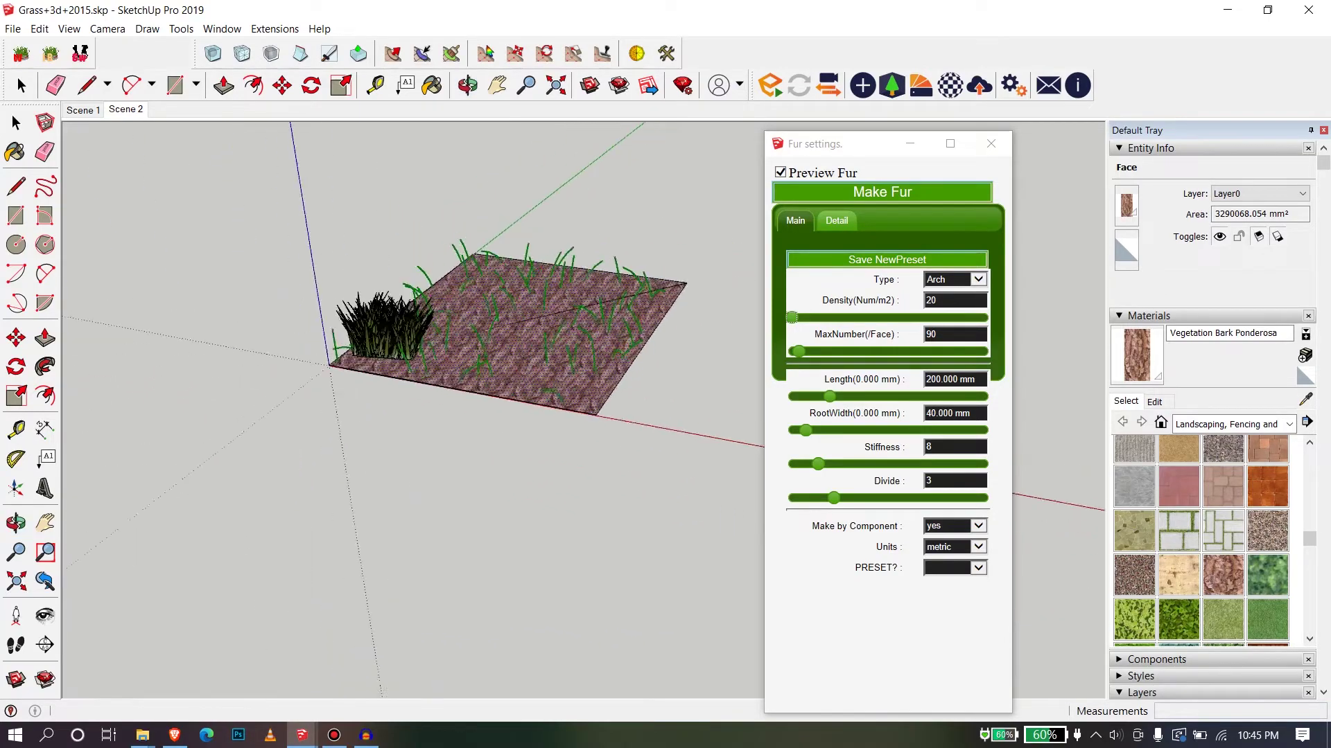
# Examine the fur blade preview across the bark-textured face, close up and from a distance.
pyautogui.scroll(6, 607, 275)
pyautogui.scroll(-3, 607, 274)
pyautogui.scroll(3, 607, 274)
pyautogui.moveTo(607, 274); pyautogui.dragTo(607, 275, button='middle')
pyautogui.scroll(-3, 525, 272)
pyautogui.scroll(5, 525, 272)
pyautogui.moveTo(326, 451); pyautogui.dragTo(379, 463, button='middle')
pyautogui.scroll(2, 379, 463)
pyautogui.scroll(-3, 379, 462)
pyautogui.moveTo(437, 583); pyautogui.dragTo(374, 554, button='middle')
pyautogui.scroll(-2, 492, 312)
pyautogui.scroll(2, 624, 277)
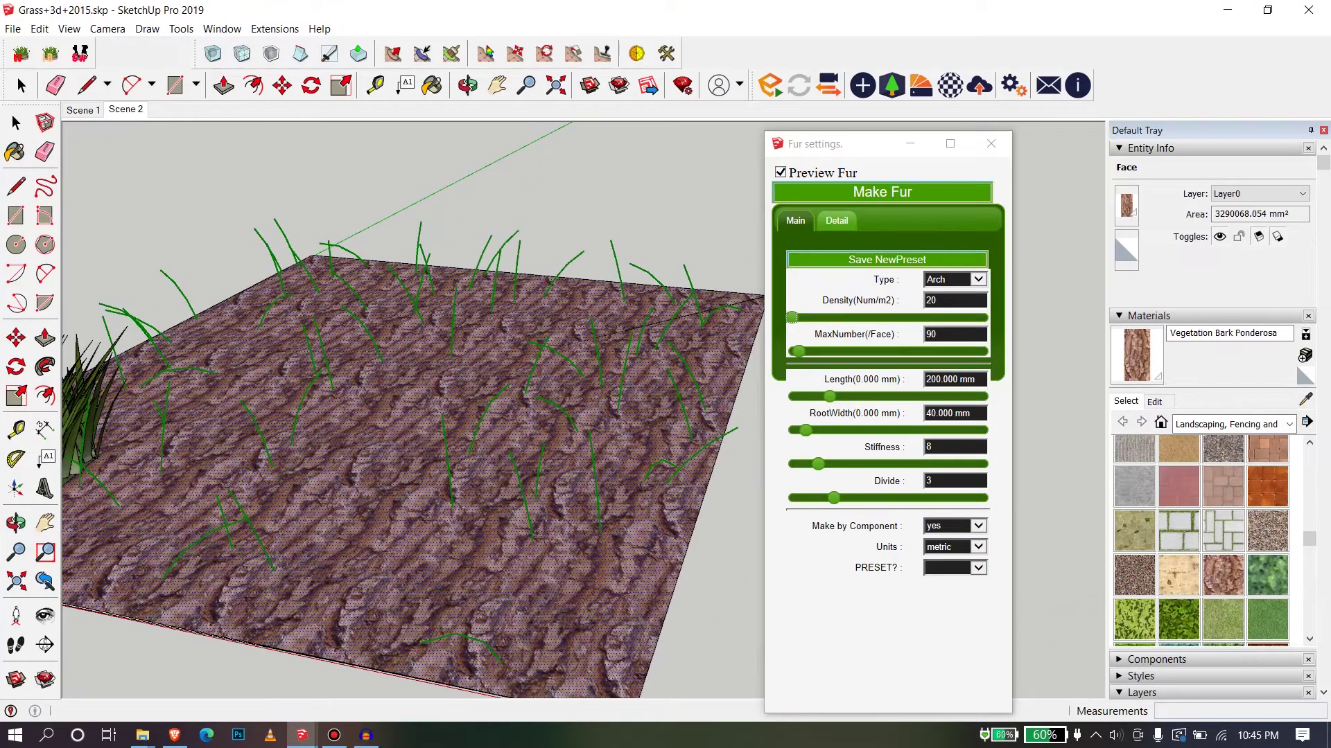
pyautogui.moveTo(451, 326); pyautogui.dragTo(444, 305, button='middle')
pyautogui.scroll(-3, 436, 301)
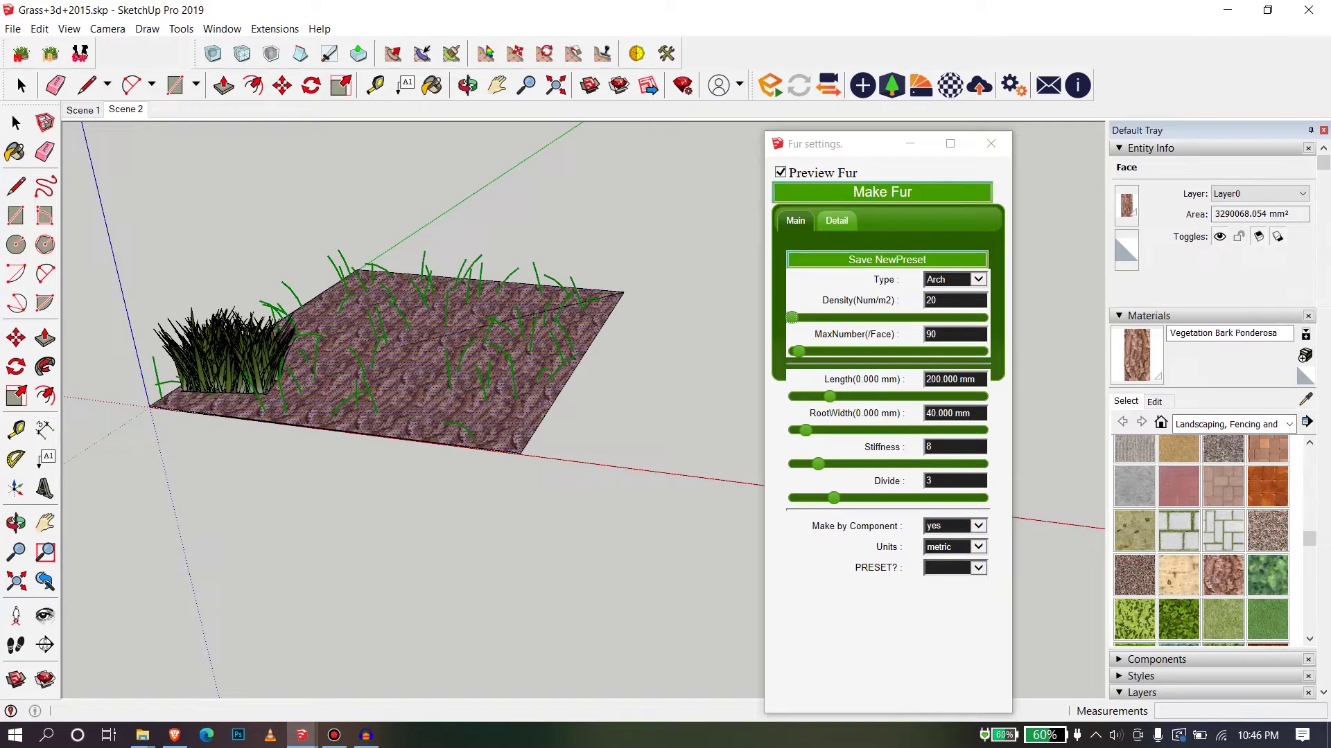
pyautogui.moveTo(291, 332); pyautogui.dragTo(329, 339, button='middle')
pyautogui.scroll(3, 353, 339)
# Choose the rumput component as the object that Make Fur scatters.
pyautogui.click(836, 220)
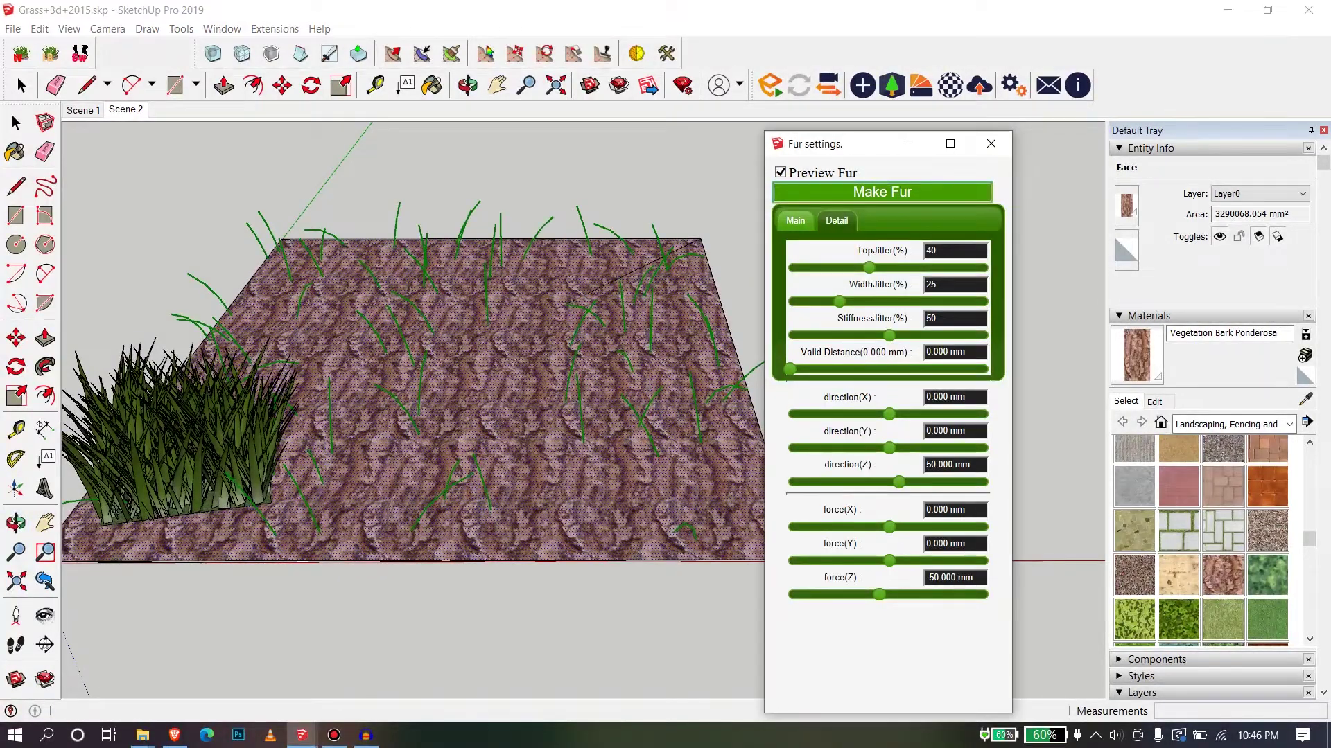
pyautogui.click(794, 220)
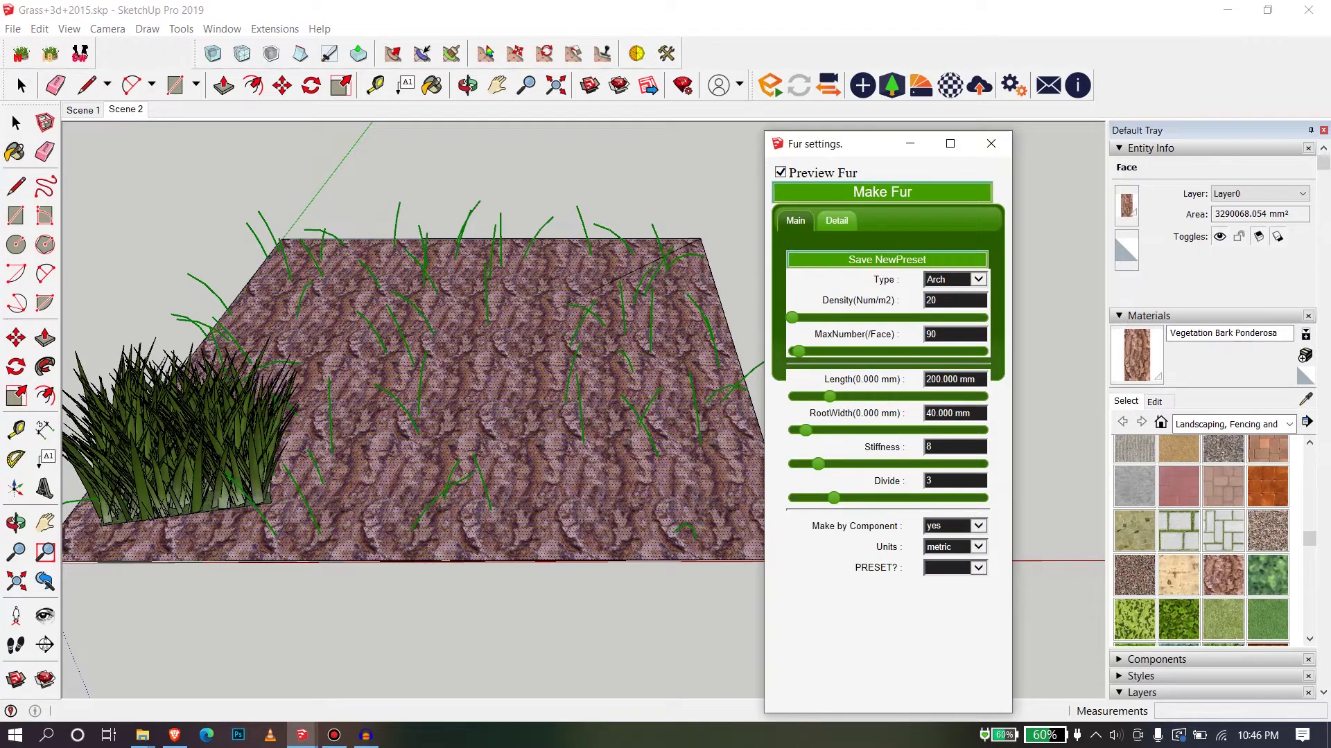
pyautogui.click(955, 526)
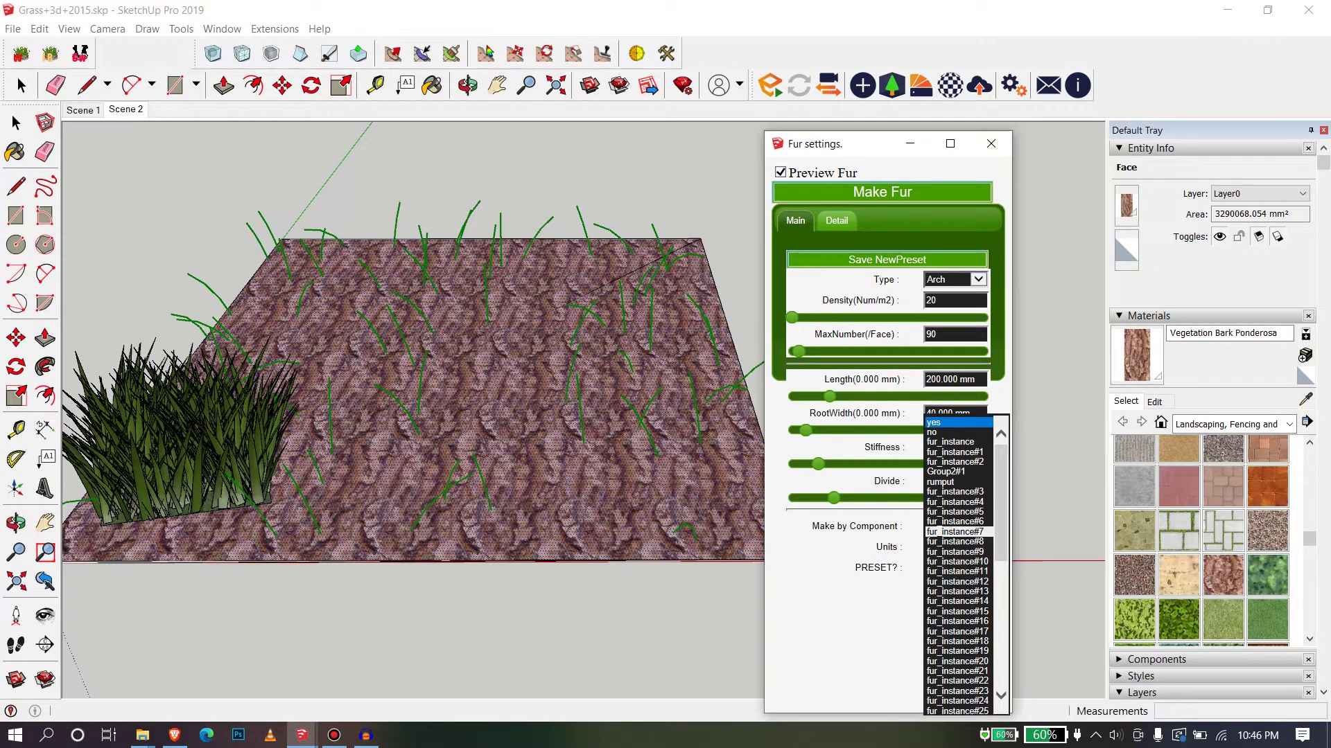
pyautogui.scroll(-10, 956, 565)
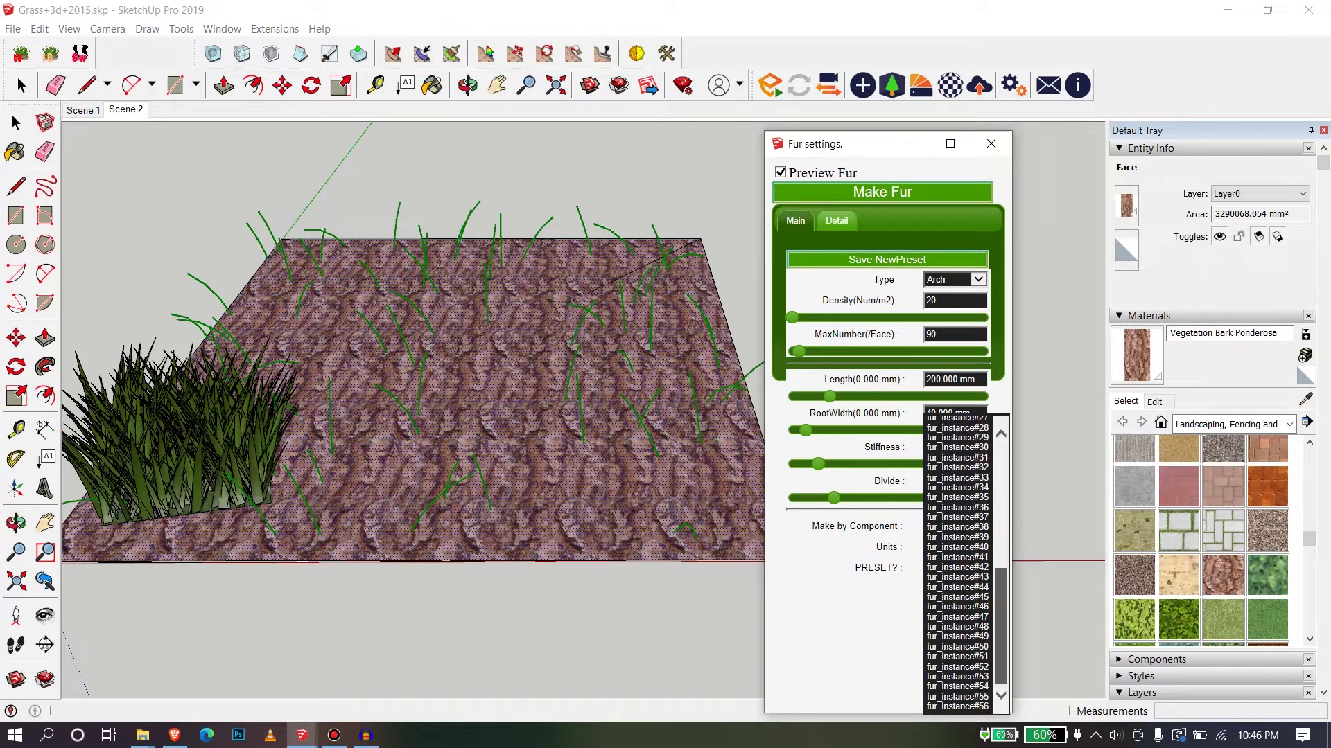
pyautogui.scroll(10, 956, 565)
pyautogui.click(946, 479)
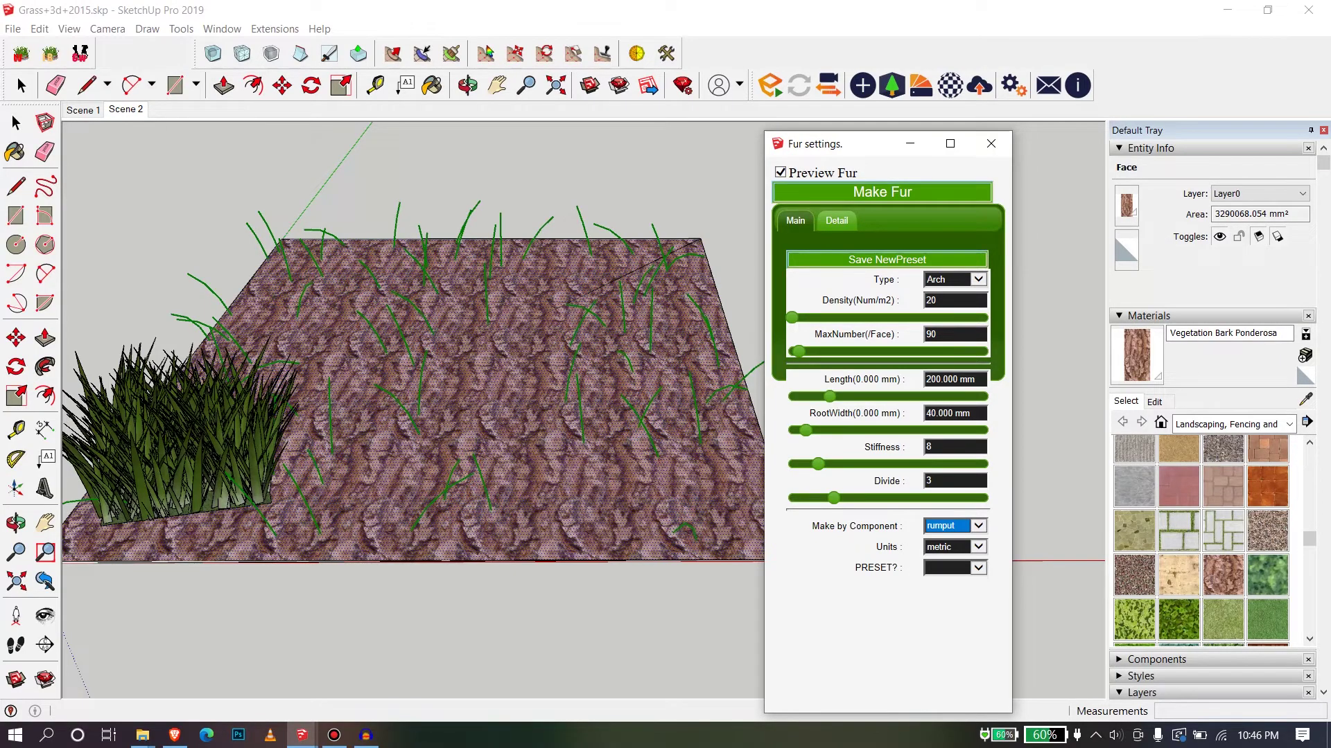
# Generate the rumput fur on the selected bark-textured face.
pyautogui.moveTo(589, 374); pyautogui.dragTo(466, 364, button='middle')
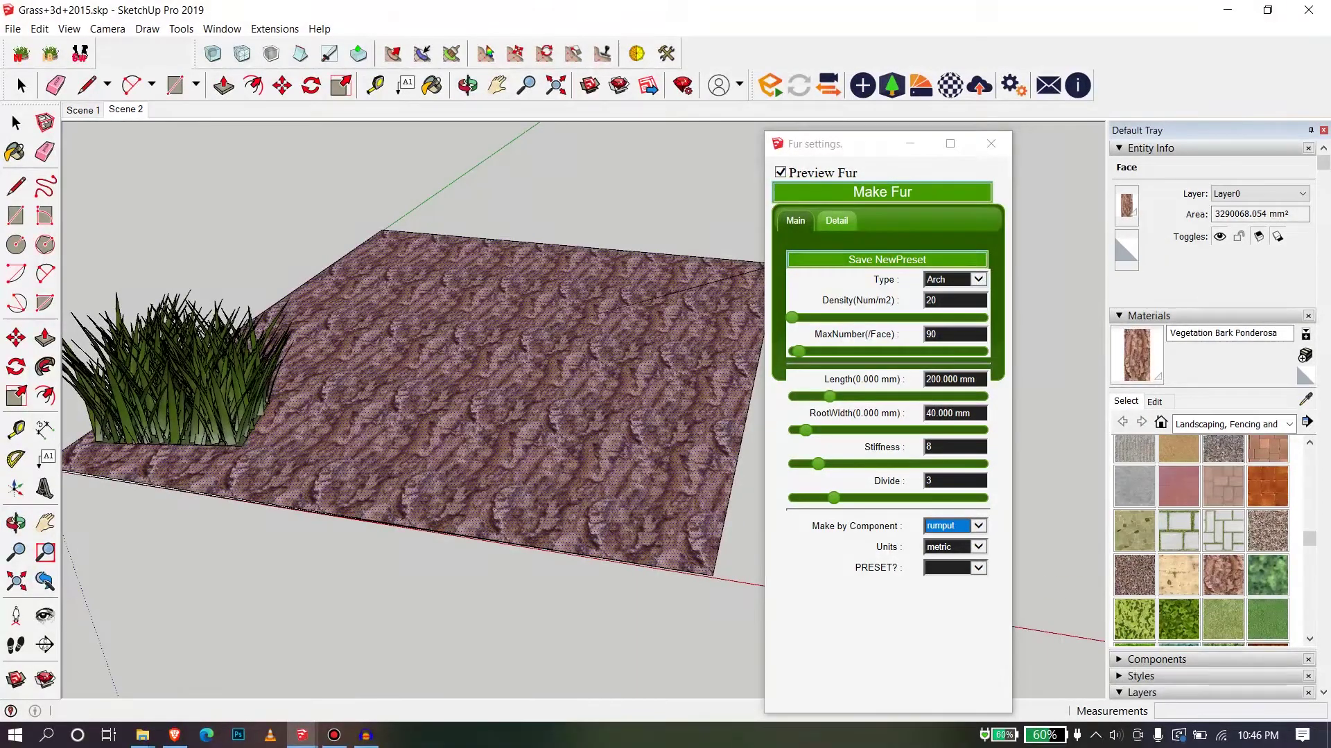
pyautogui.scroll(2, 624, 332)
pyautogui.scroll(-2, 610, 388)
pyautogui.moveTo(610, 388); pyautogui.dragTo(617, 451, button='middle')
pyautogui.moveTo(429, 416); pyautogui.dragTo(471, 416, button='middle')
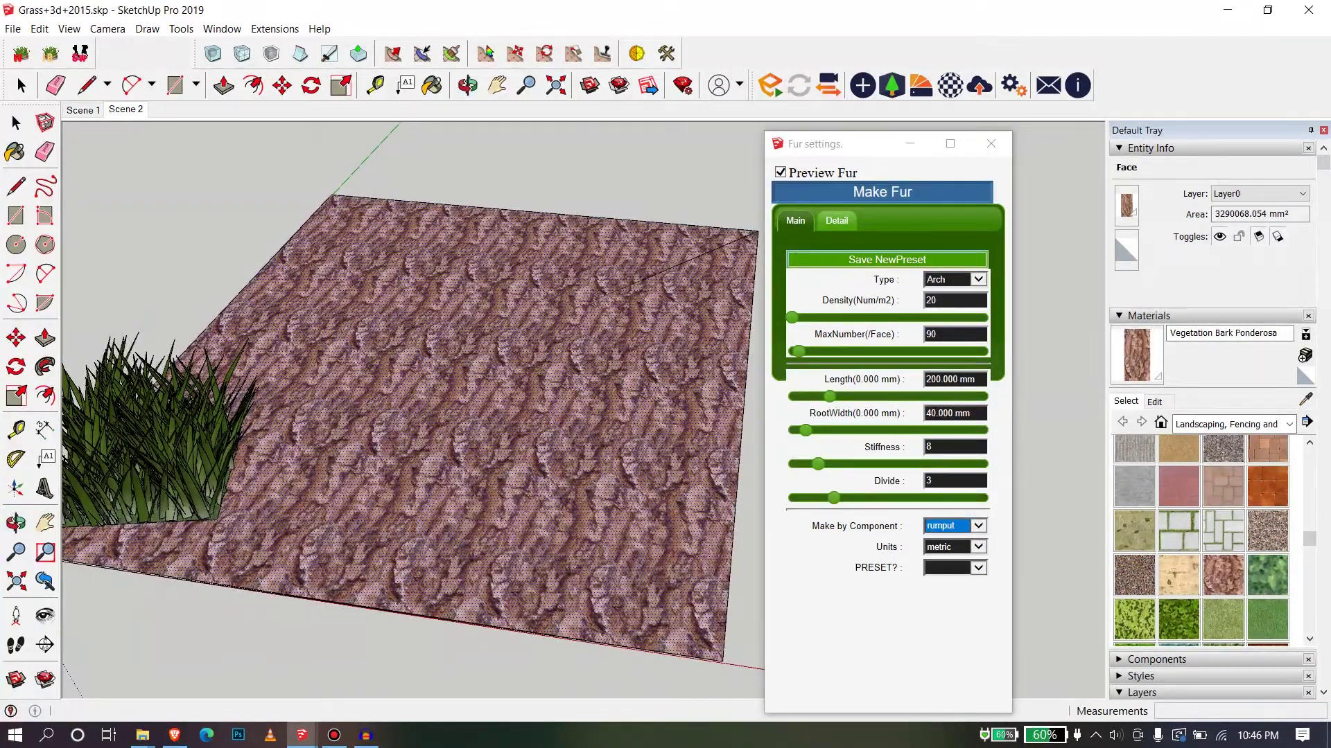
pyautogui.click(883, 192)
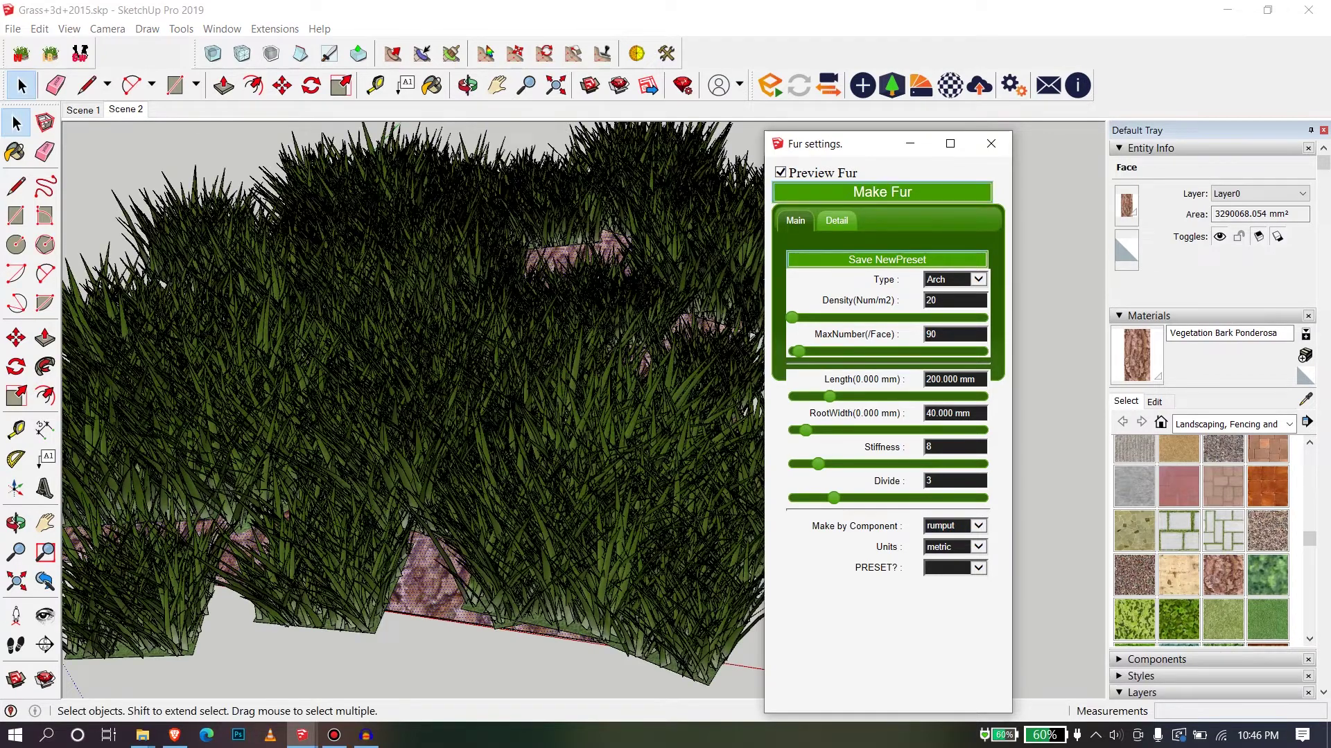
# Open the generated grass group for editing and view its clumps along the front edge of the ground.
pyautogui.moveTo(444, 429); pyautogui.dragTo(416, 409, button='middle')
pyautogui.scroll(-1, 416, 361)
pyautogui.moveTo(416, 360); pyautogui.dragTo(360, 384, button='middle')
pyautogui.doubleClick(360, 384)
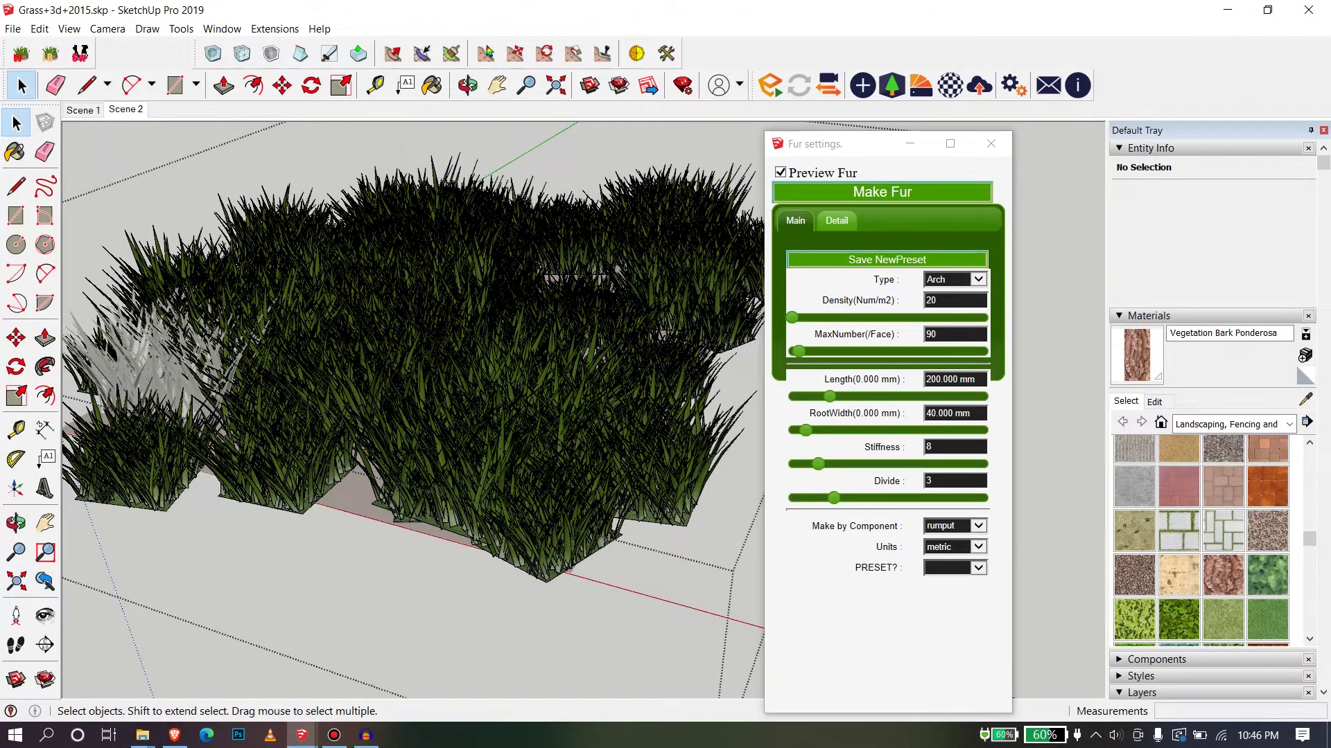
pyautogui.press('Escape')
pyautogui.scroll(-1, 389, 361)
pyautogui.moveTo(388, 361); pyautogui.dragTo(506, 381, button='middle')
pyautogui.doubleClick(506, 381)
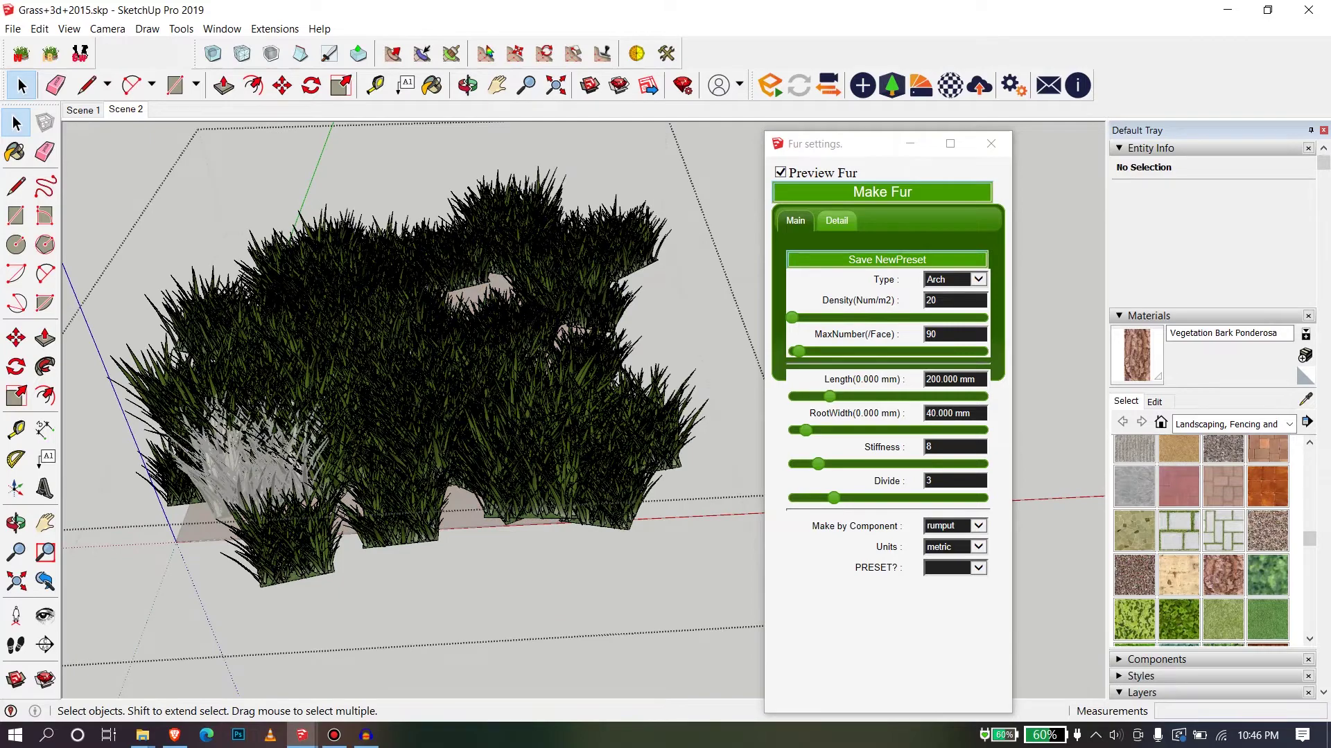
pyautogui.scroll(1, 585, 483)
pyautogui.scroll(-1, 533, 430)
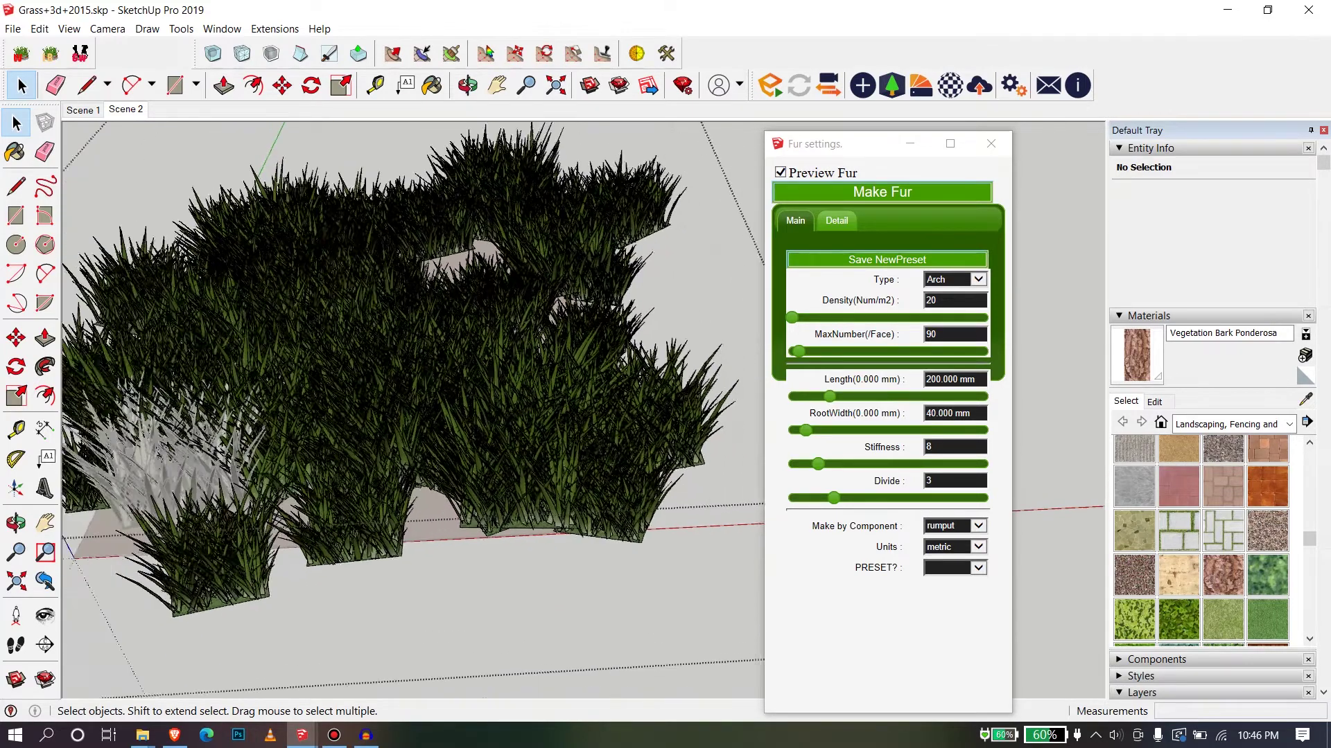
# Delete the rumput clumps that overhang the edges of the bark ground and leave the group.
pyautogui.click(236, 554)
pyautogui.press('Delete')
pyautogui.press('Escape')
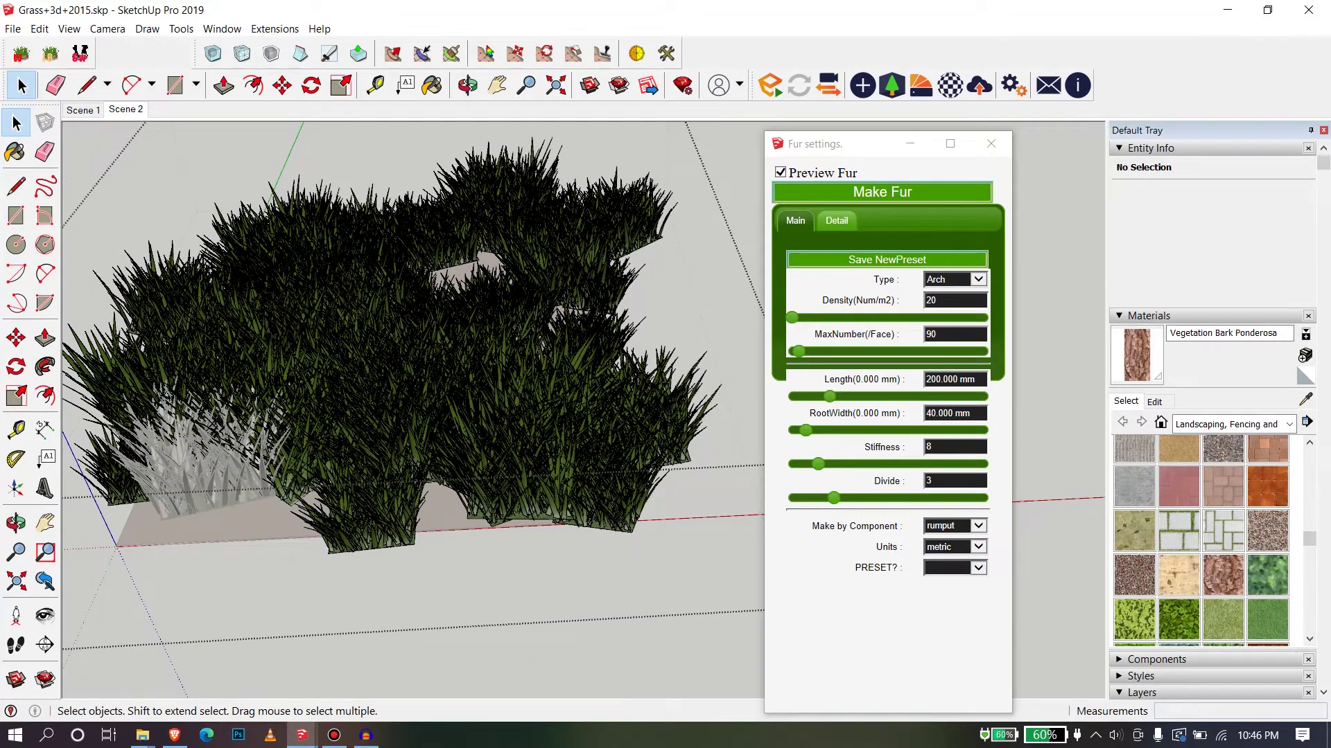
pyautogui.click(624, 476)
pyautogui.press('Delete')
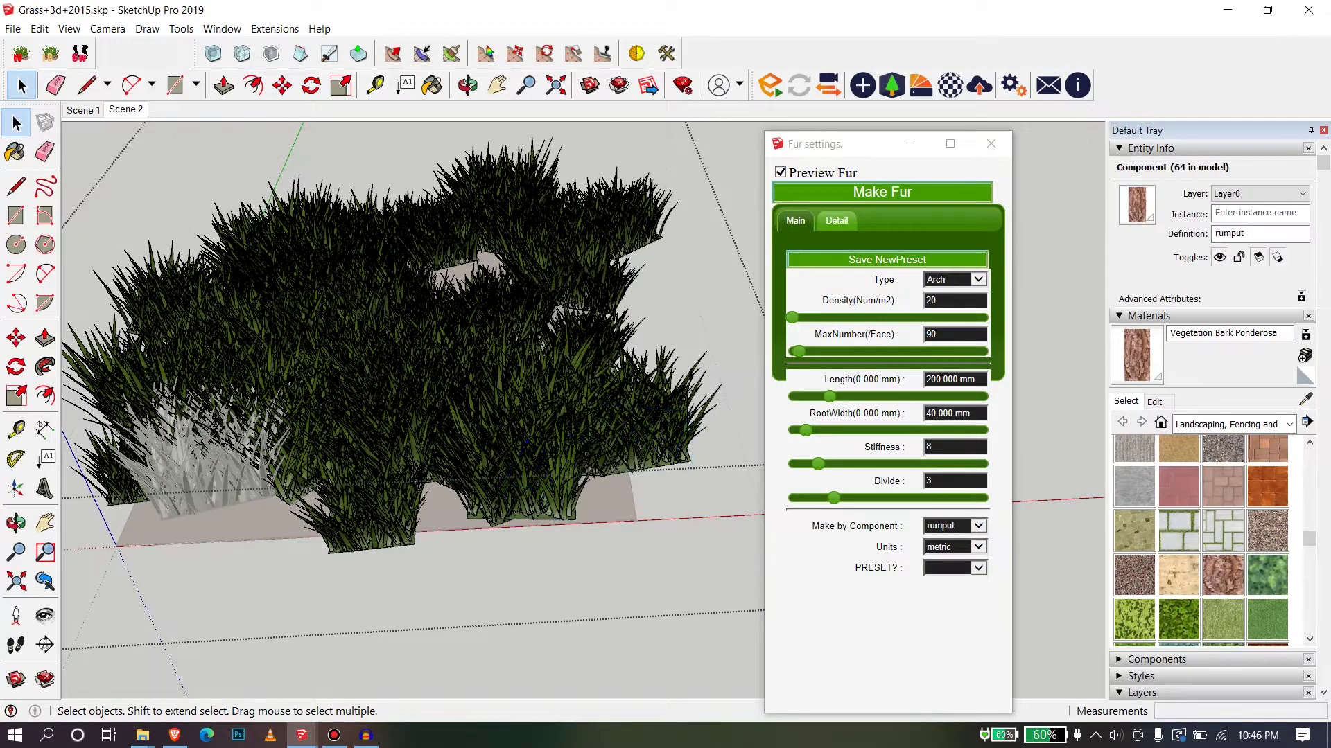
pyautogui.press('Delete')
pyautogui.press('Escape')
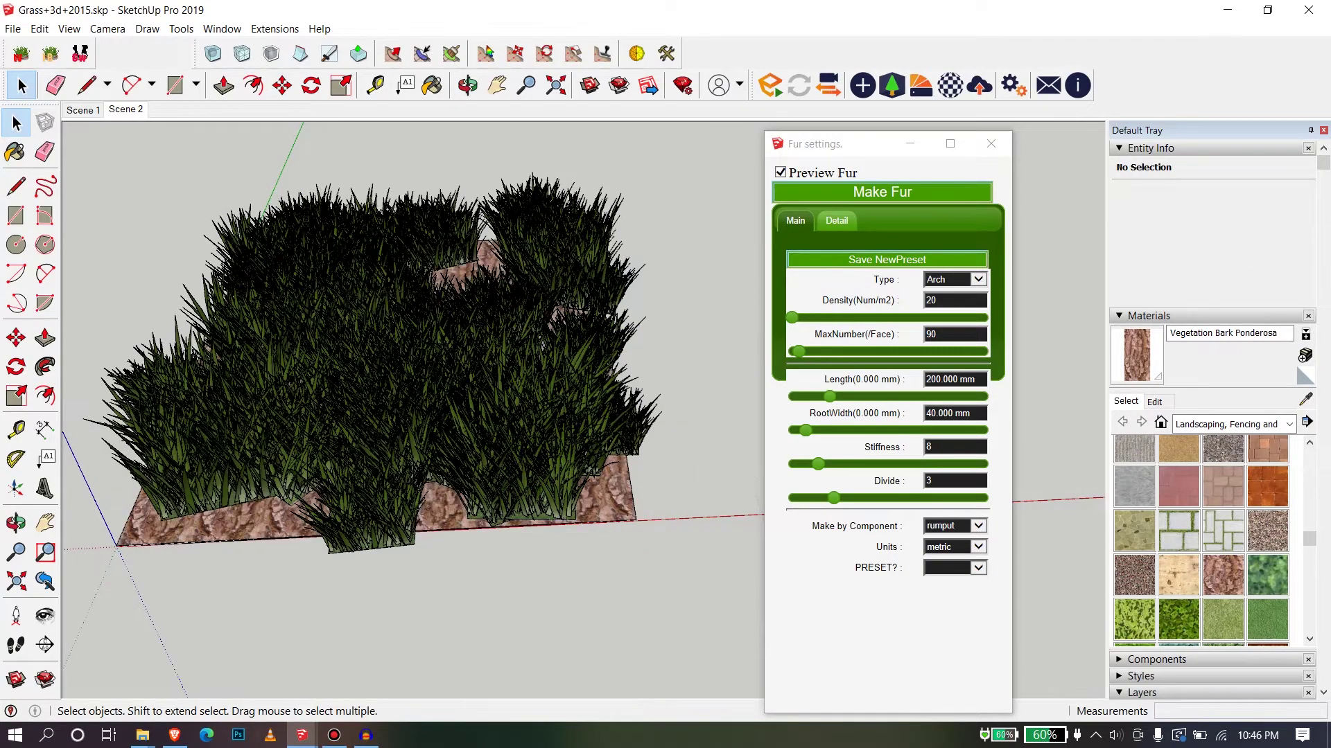
# Examine the trimmed grass patch and its coverage of the bark ground from several angles and distances.
pyautogui.scroll(-1, 603, 554)
pyautogui.moveTo(603, 554); pyautogui.dragTo(451, 499, button='middle')
pyautogui.scroll(3, 441, 437)
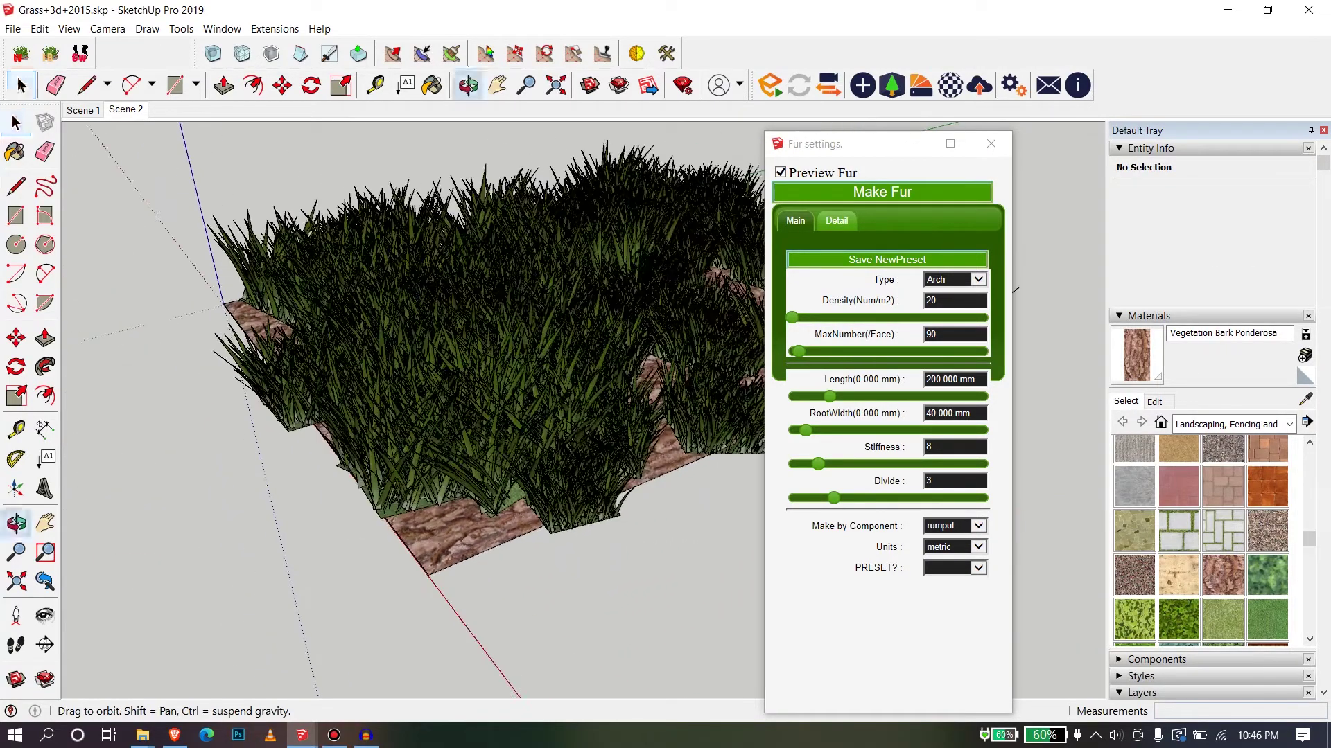
pyautogui.scroll(4, 471, 326)
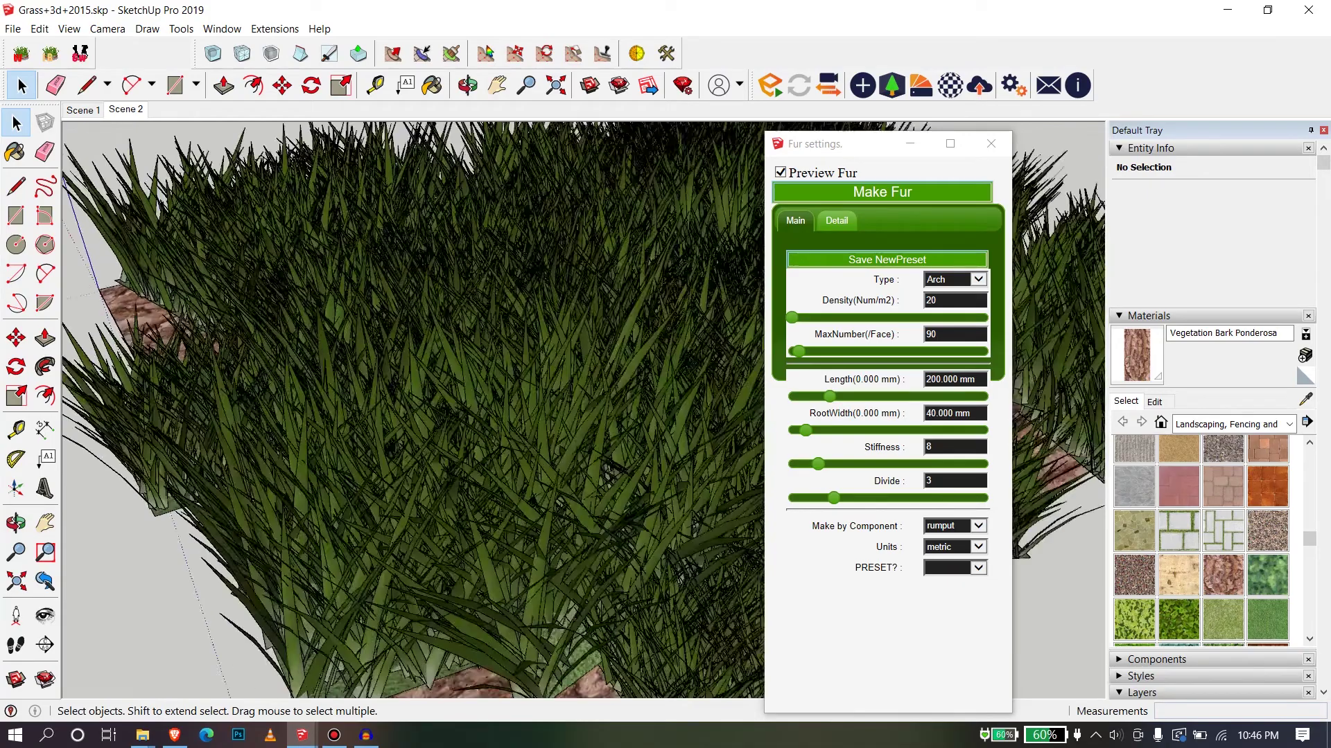
pyautogui.moveTo(471, 325); pyautogui.dragTo(582, 281, button='middle')
pyautogui.moveTo(333, 243); pyautogui.dragTo(404, 259, button='middle')
pyautogui.scroll(-3, 404, 260)
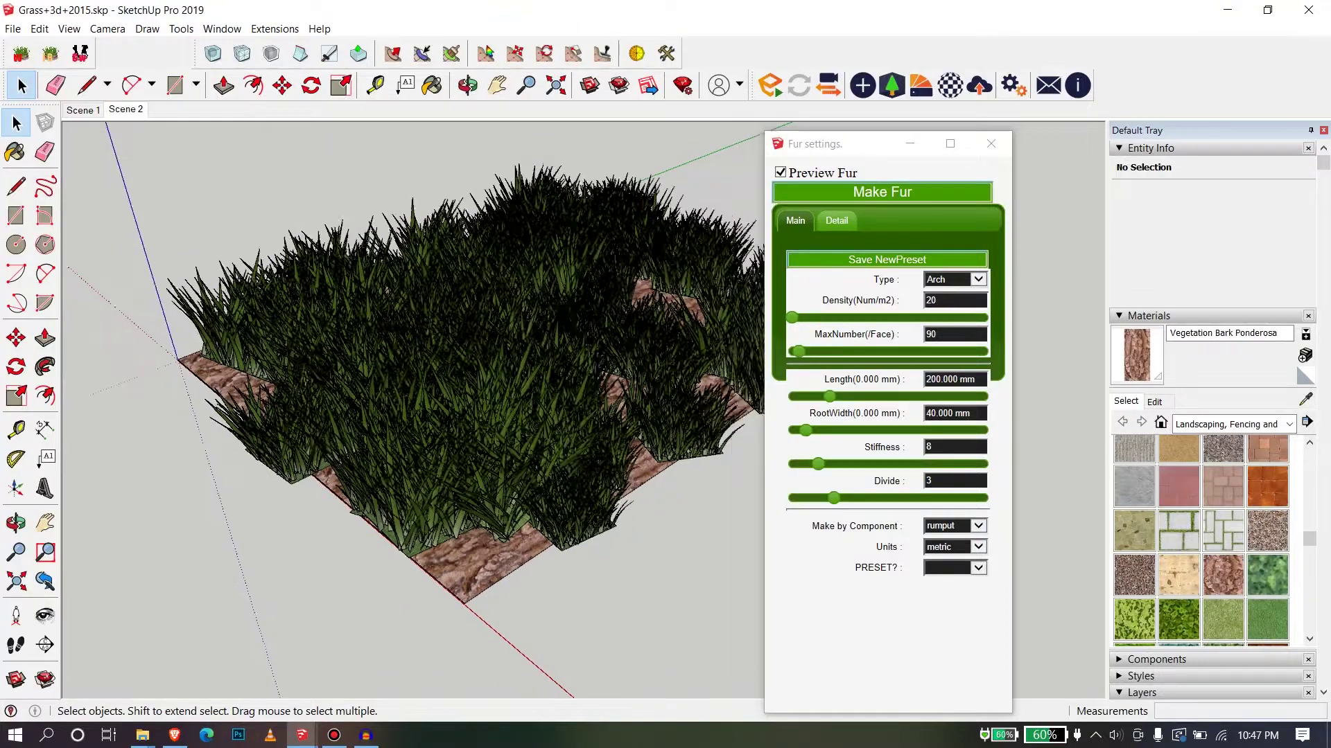
pyautogui.scroll(2, 416, 408)
pyautogui.scroll(-1, 415, 408)
pyautogui.moveTo(416, 409); pyautogui.dragTo(485, 409, button='middle')
pyautogui.scroll(1, 416, 409)
pyautogui.scroll(-1, 415, 408)
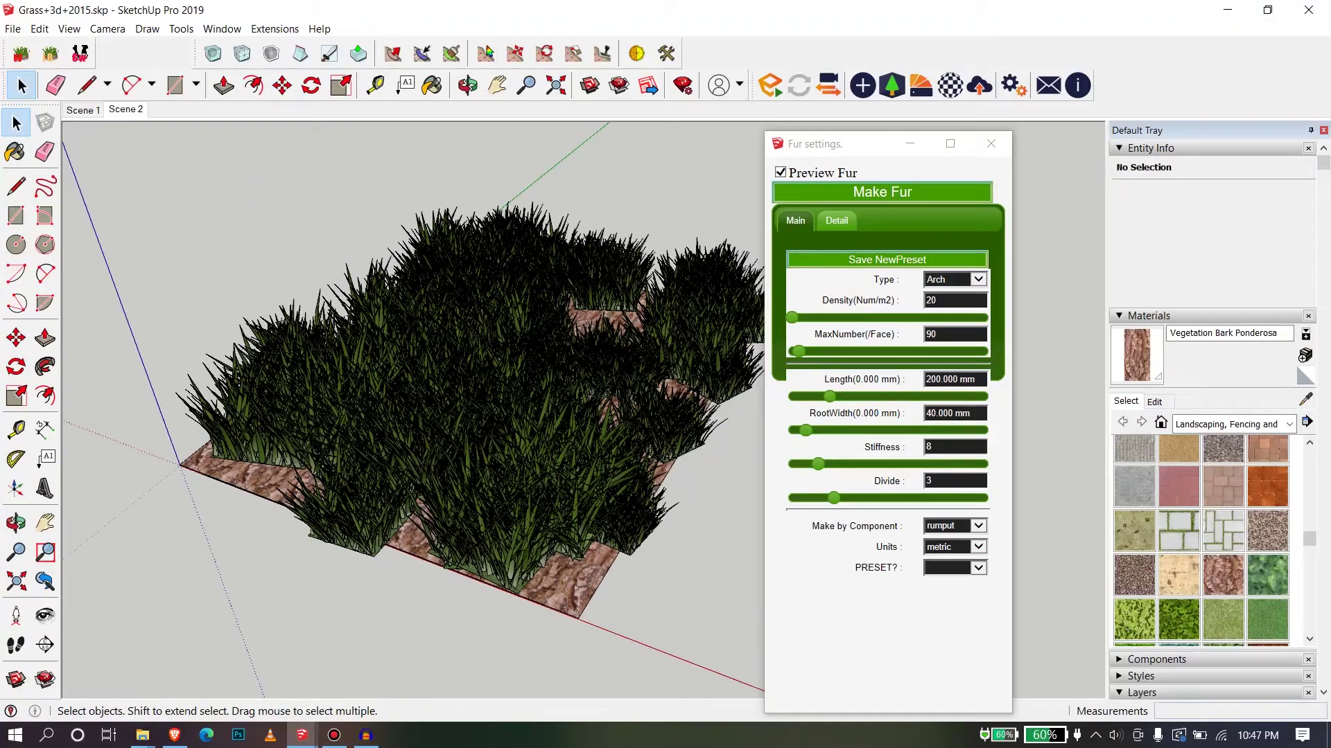
pyautogui.scroll(3, 416, 409)
pyautogui.moveTo(415, 408); pyautogui.dragTo(450, 347, button='middle')
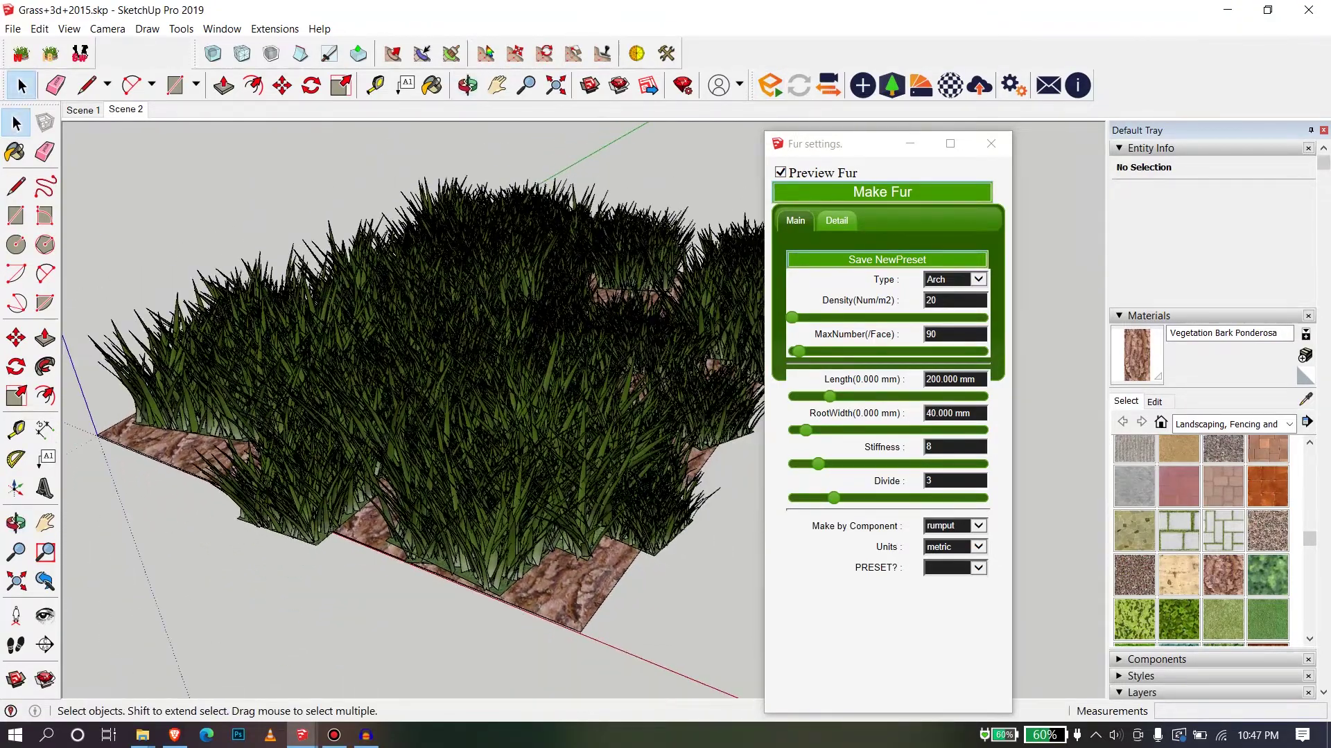
pyautogui.scroll(1, 415, 409)
pyautogui.moveTo(416, 409); pyautogui.dragTo(450, 398, button='middle')
pyautogui.scroll(2, 416, 381)
pyautogui.scroll(2, 416, 408)
pyautogui.scroll(-2, 415, 409)
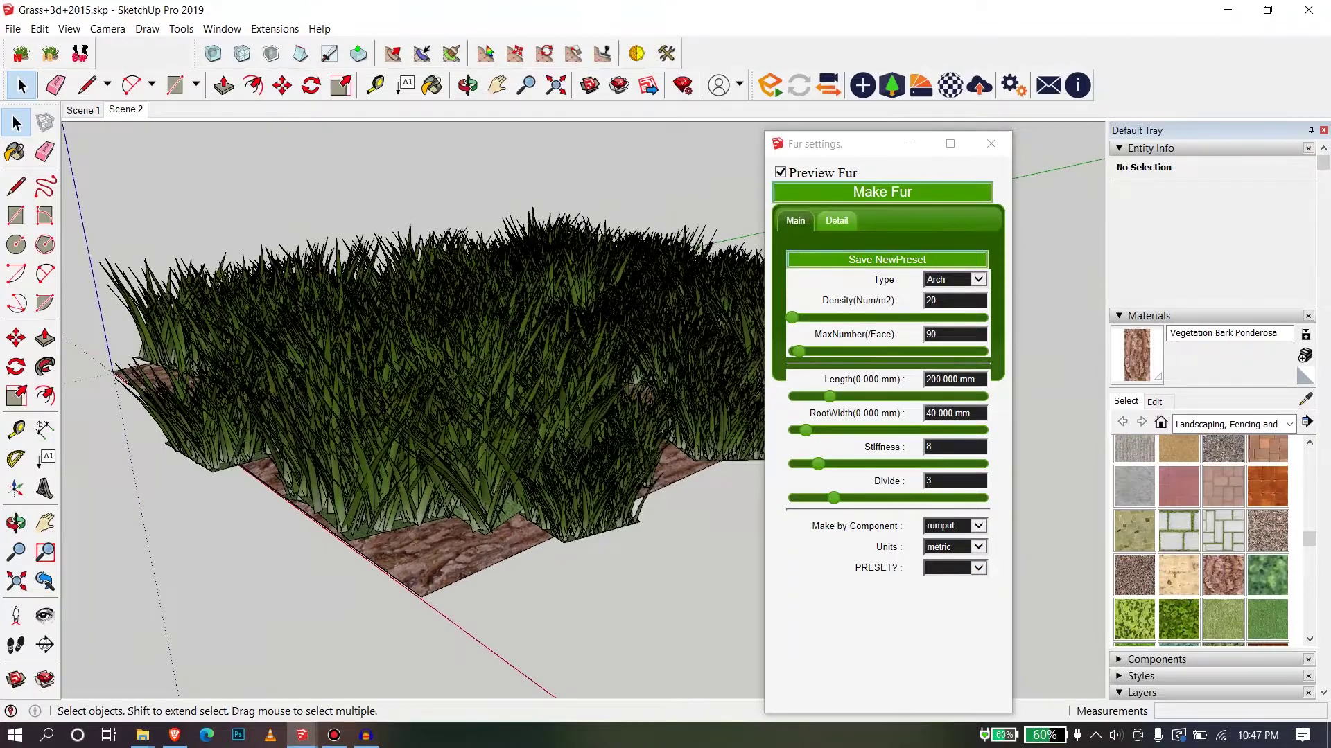
pyautogui.moveTo(451, 398); pyautogui.dragTo(416, 423, button='middle')
pyautogui.scroll(3, 458, 395)
pyautogui.scroll(-3, 499, 367)
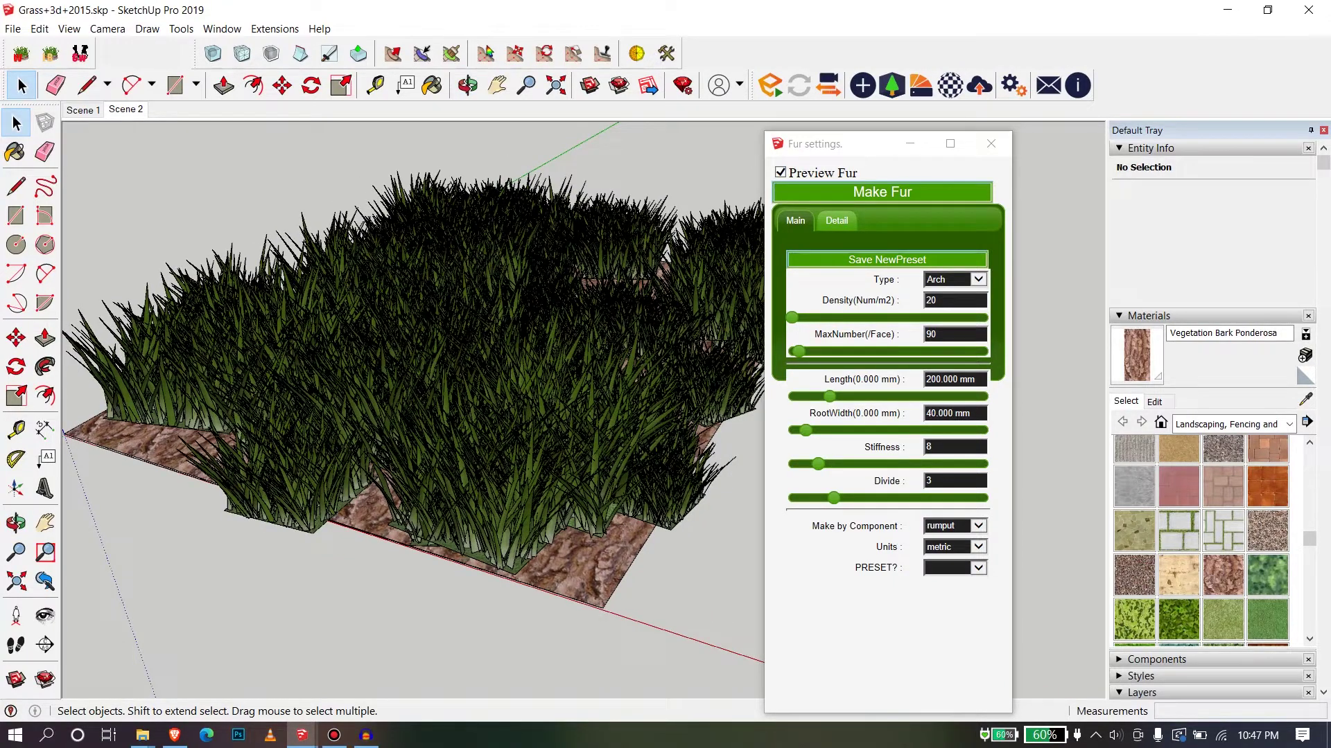
# Show the grass patch in the Enscape render window and inspect the blades close up.
pyautogui.scroll(-2, 523, 313)
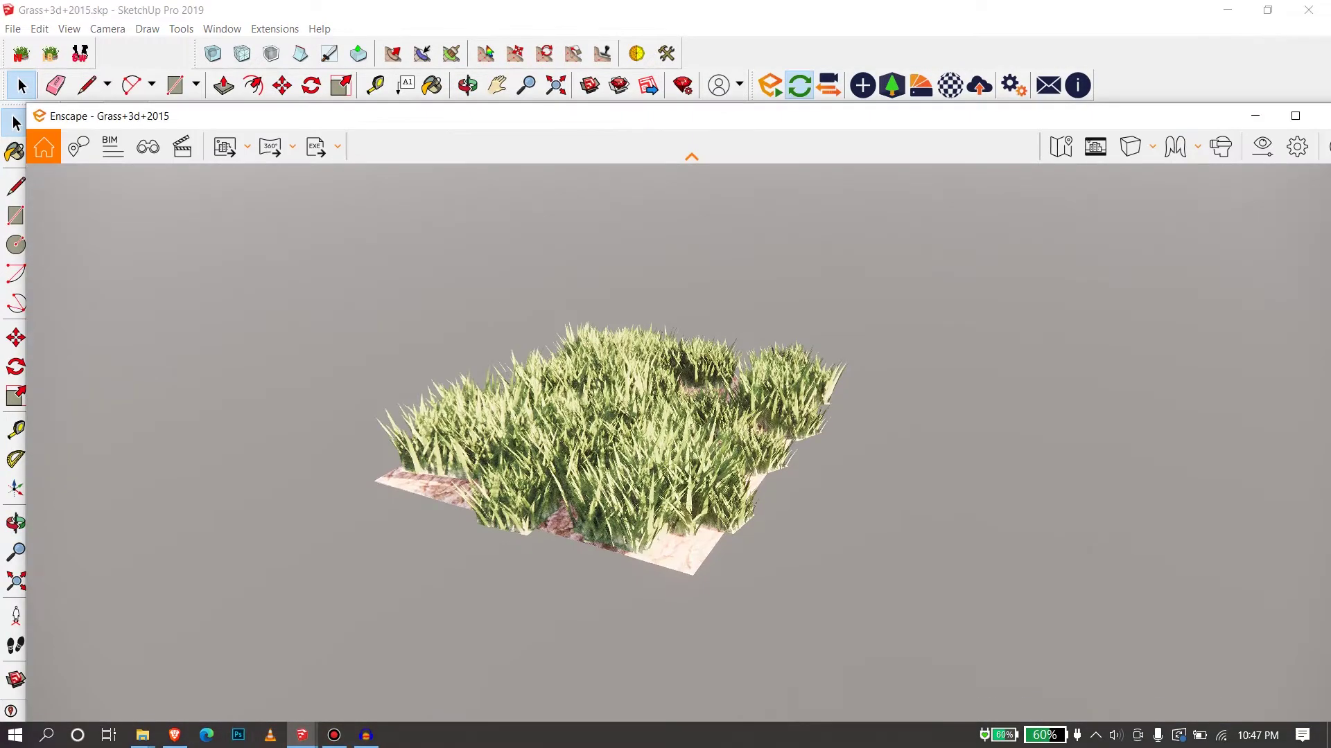
pyautogui.scroll(5, 691, 486)
pyautogui.scroll(-4, 690, 485)
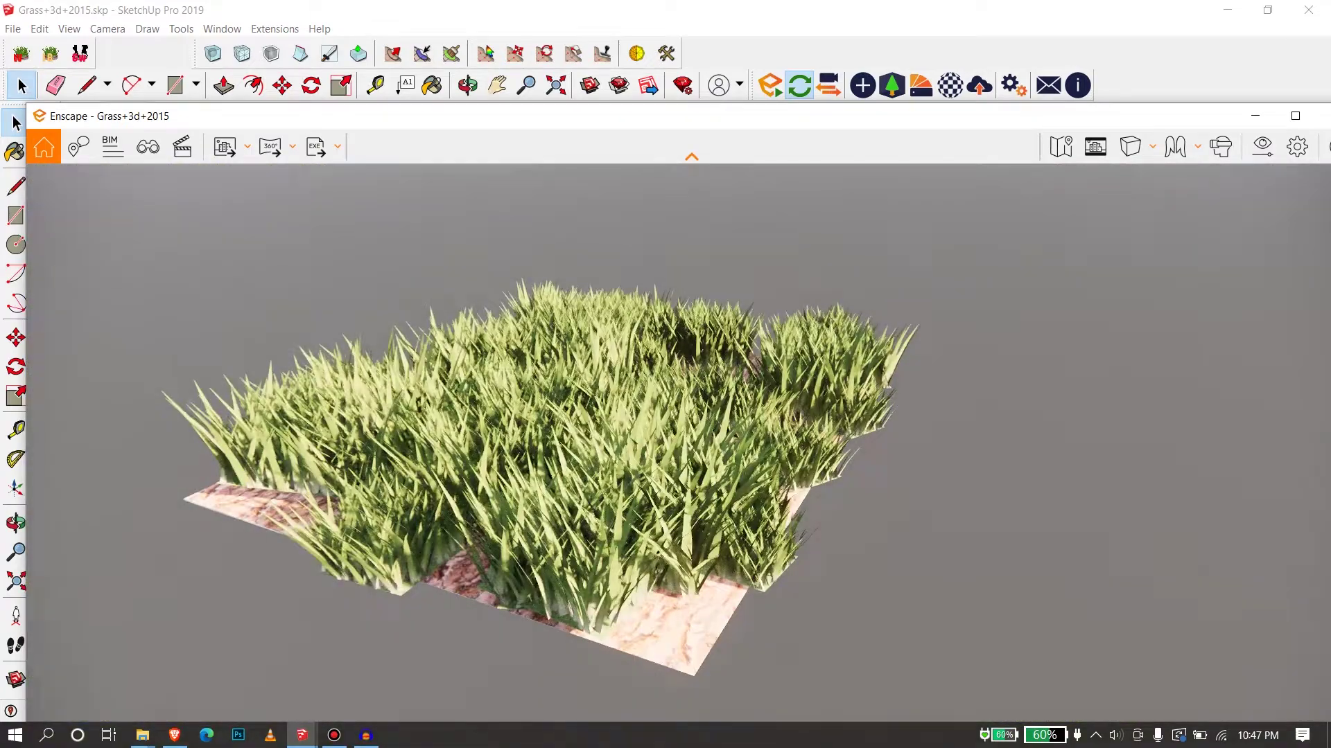
pyautogui.scroll(3, 691, 485)
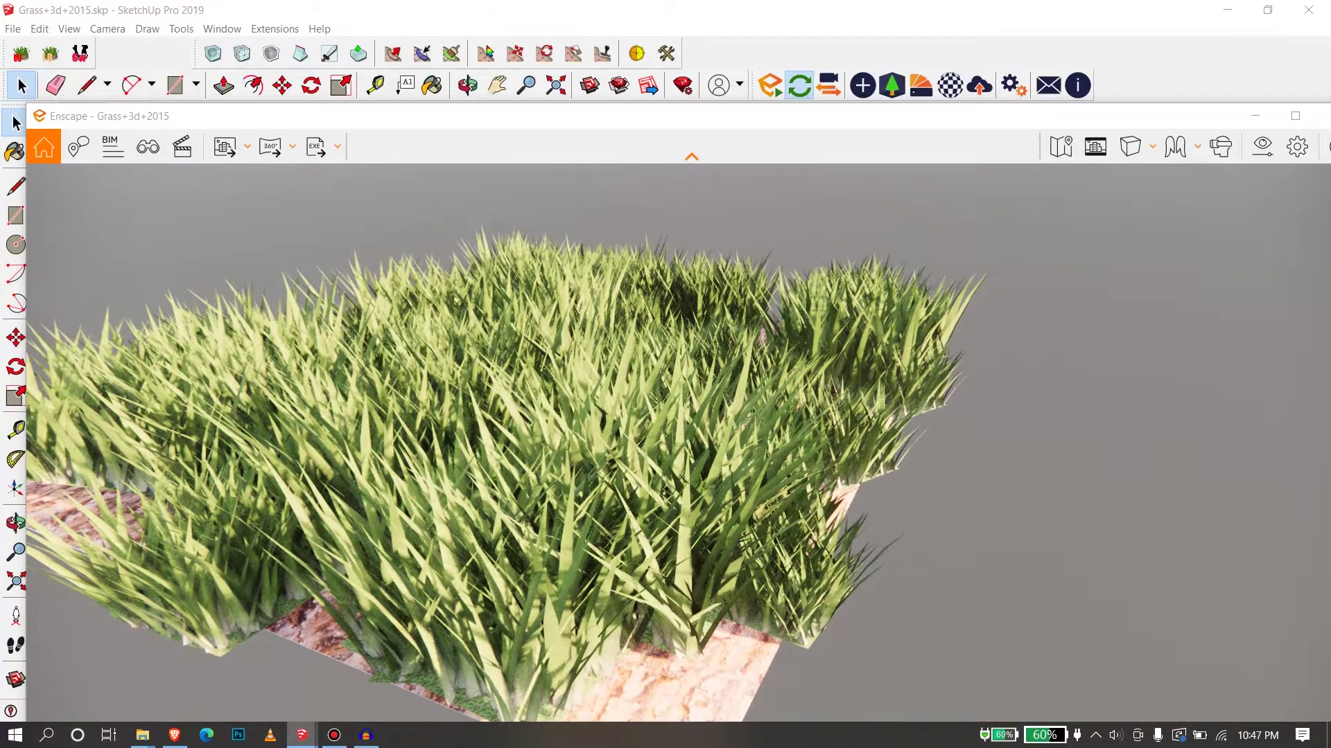
# Back in SketchUp, add a rectangle painted with Vegetation Grass beside the grass patch and bring up its Enscape render.
pyautogui.moveTo(301, 734)
pyautogui.click(302, 669)
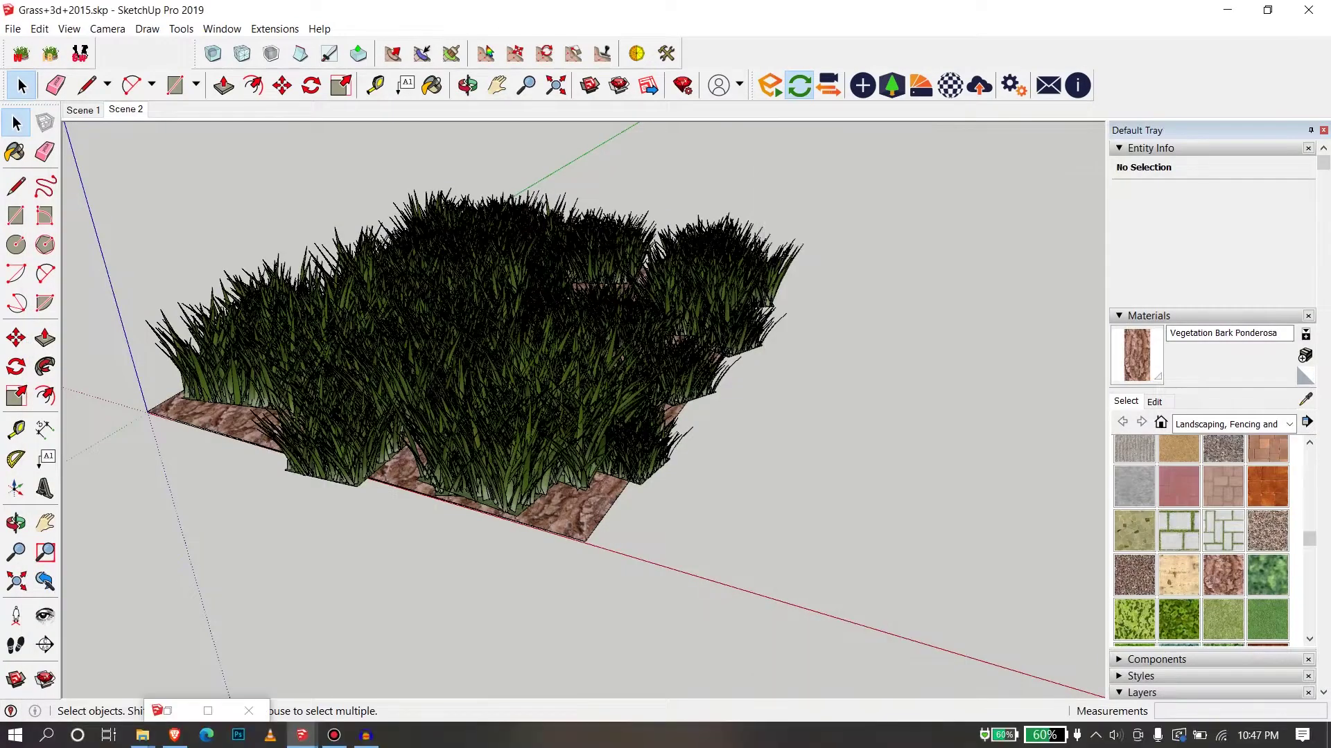
pyautogui.scroll(-3, 627, 357)
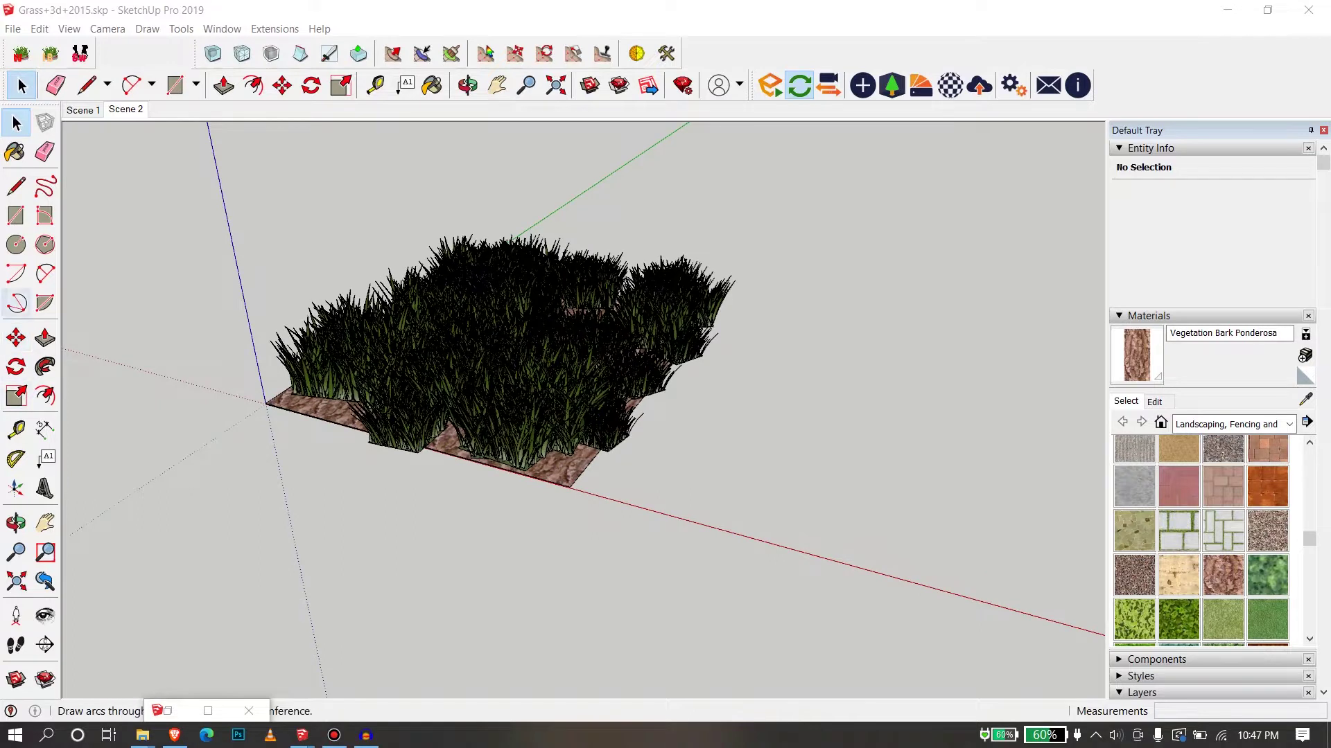
pyautogui.click(44, 216)
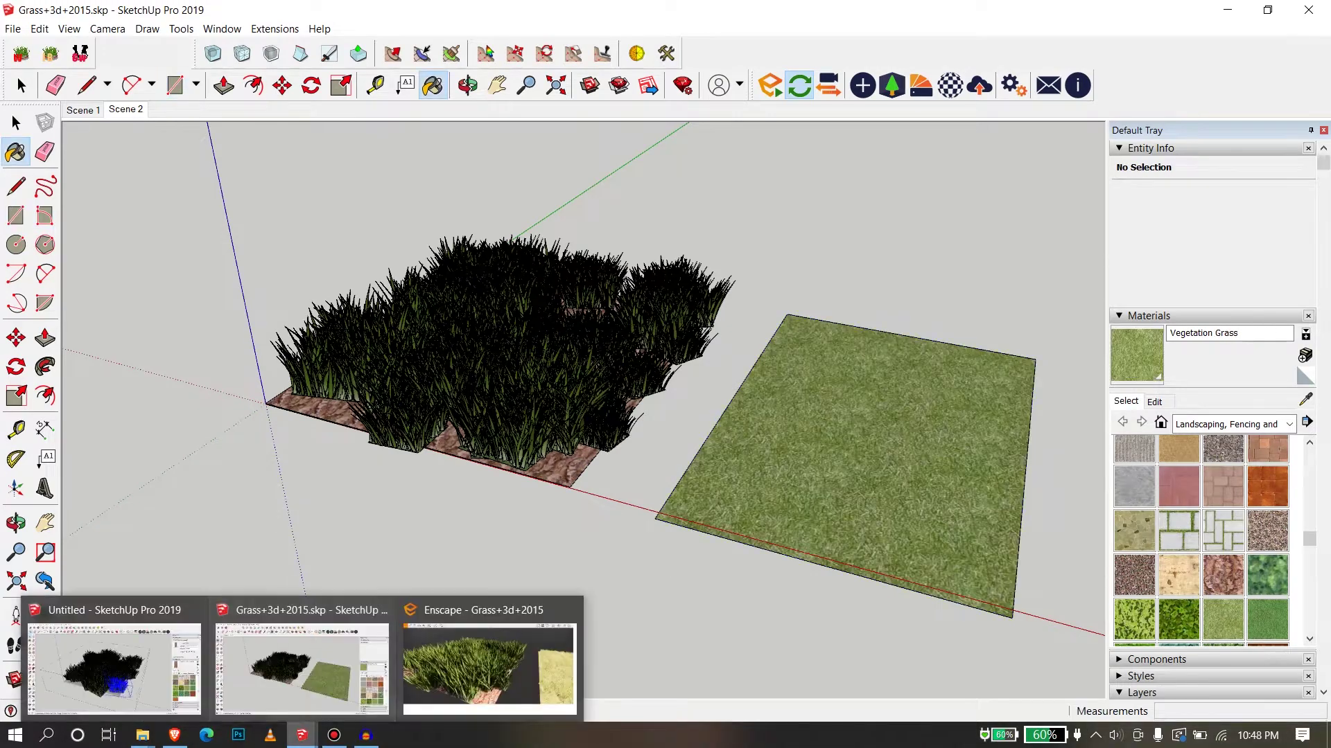
pyautogui.click(487, 665)
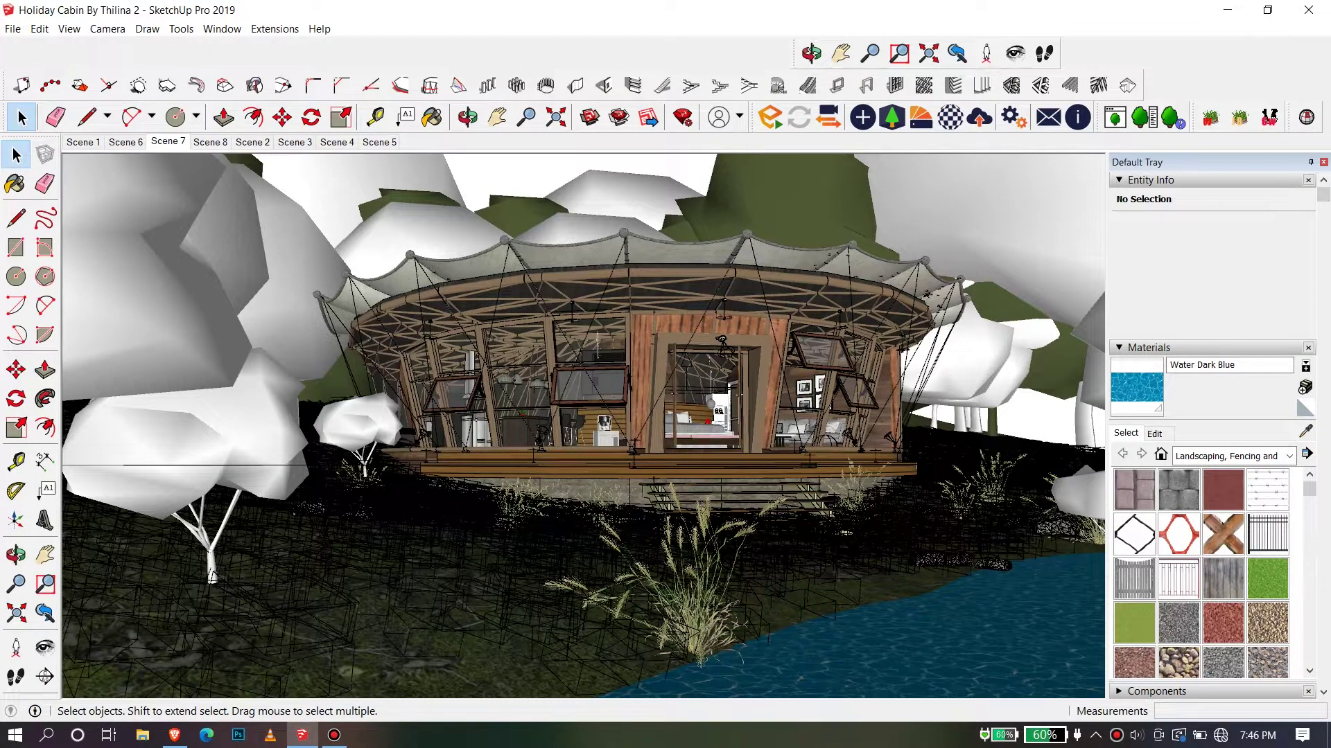
# Examine the terrain around the cabin in the Holiday Cabin model, selecting and deselecting the ground group.
pyautogui.moveTo(623, 388)
pyautogui.mouseDown(button='middle')
pyautogui.moveTo(519, 464)
pyautogui.moveTo(568, 391)
pyautogui.mouseUp(button='middle')
pyautogui.scroll(3, 291, 627)
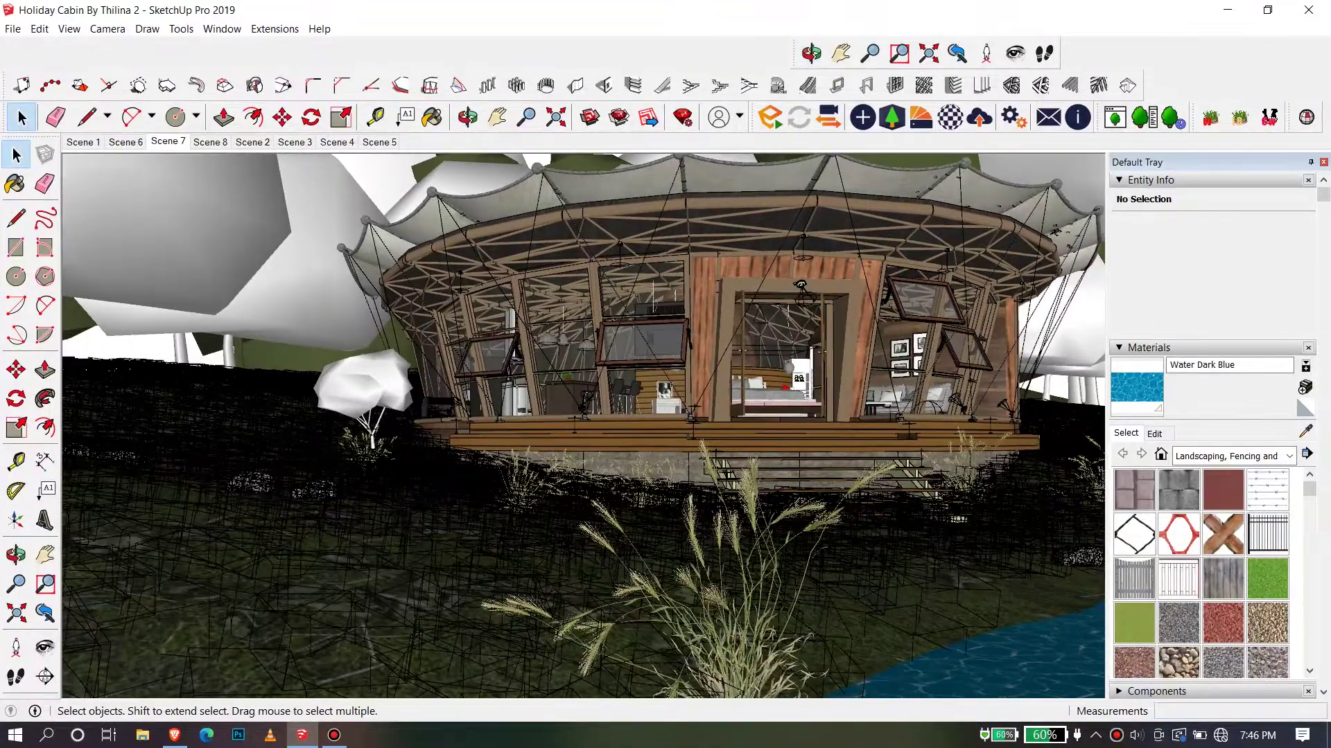
pyautogui.click(291, 628)
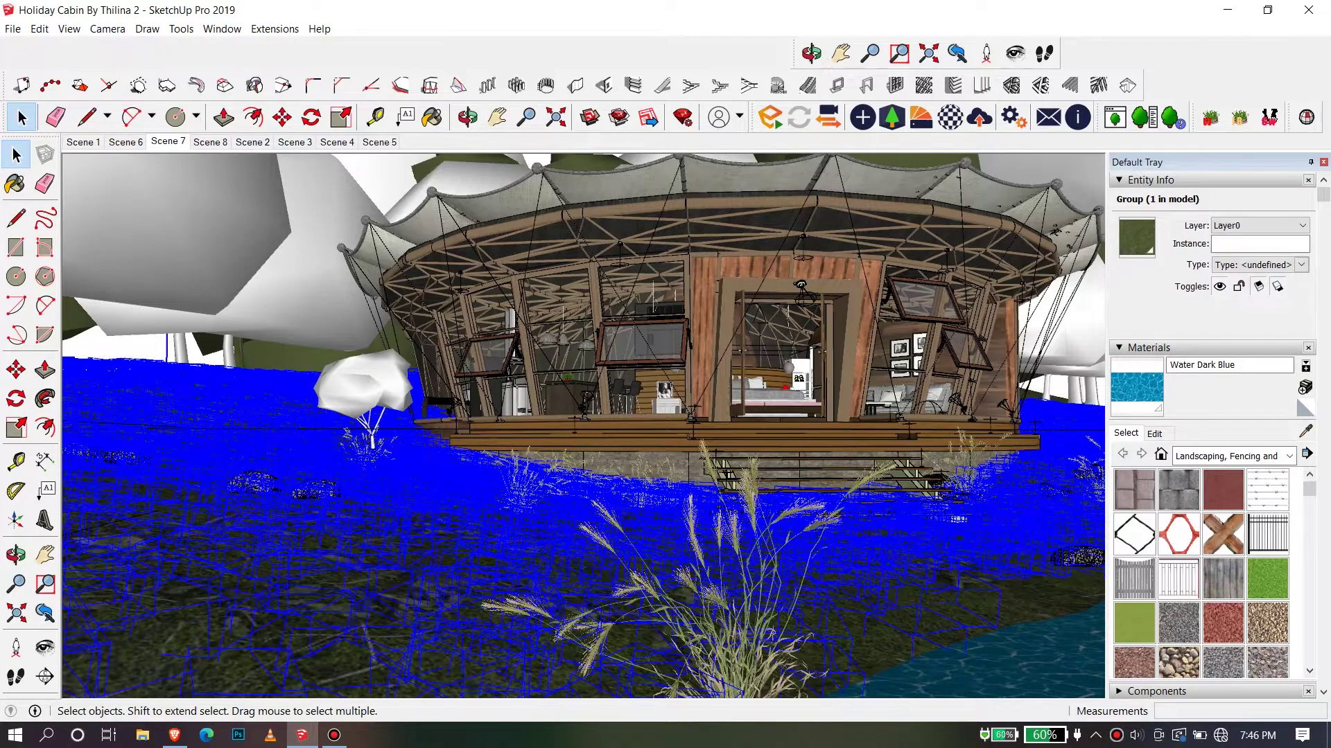
pyautogui.scroll(-2, 582, 426)
pyautogui.moveTo(582, 426)
pyautogui.mouseDown(button='middle')
pyautogui.moveTo(499, 416)
pyautogui.moveTo(582, 409)
pyautogui.mouseUp(button='middle')
pyautogui.click(374, 176)
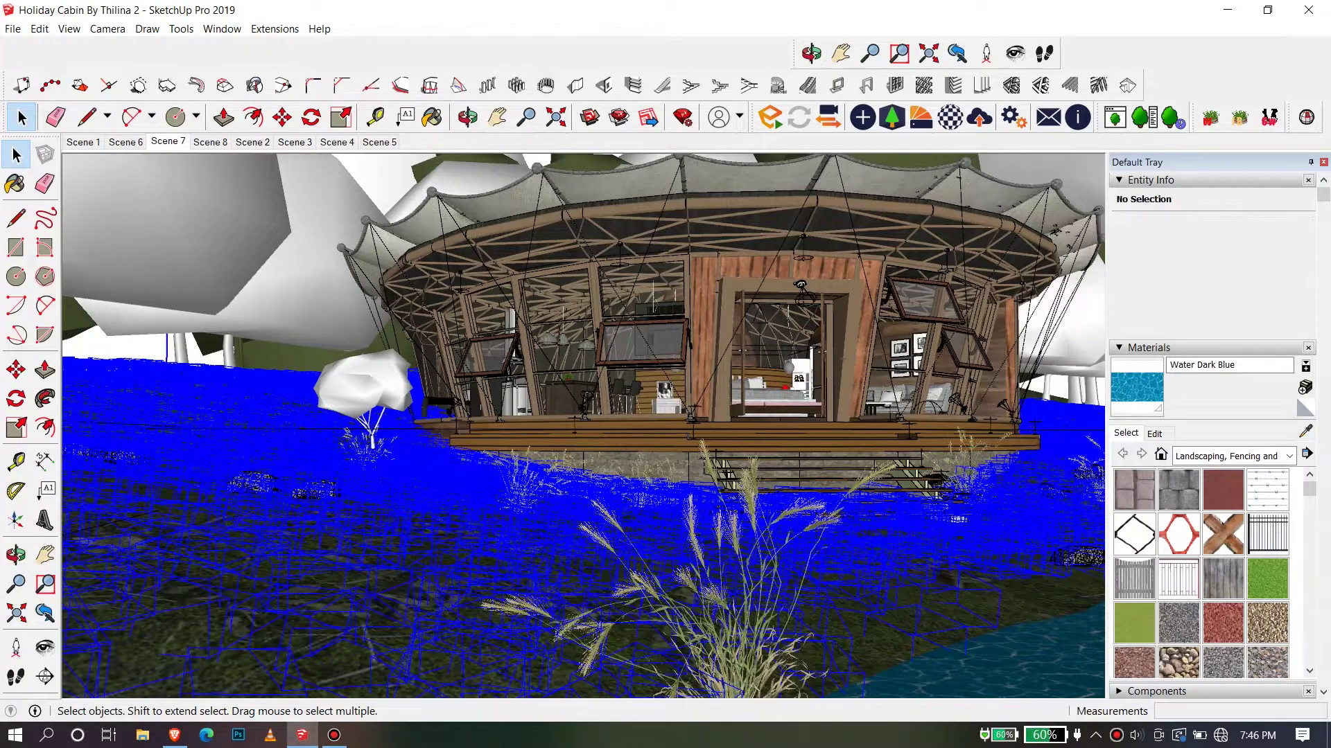
pyautogui.scroll(-3, 298, 620)
pyautogui.moveTo(554, 430); pyautogui.dragTo(599, 407, button='middle')
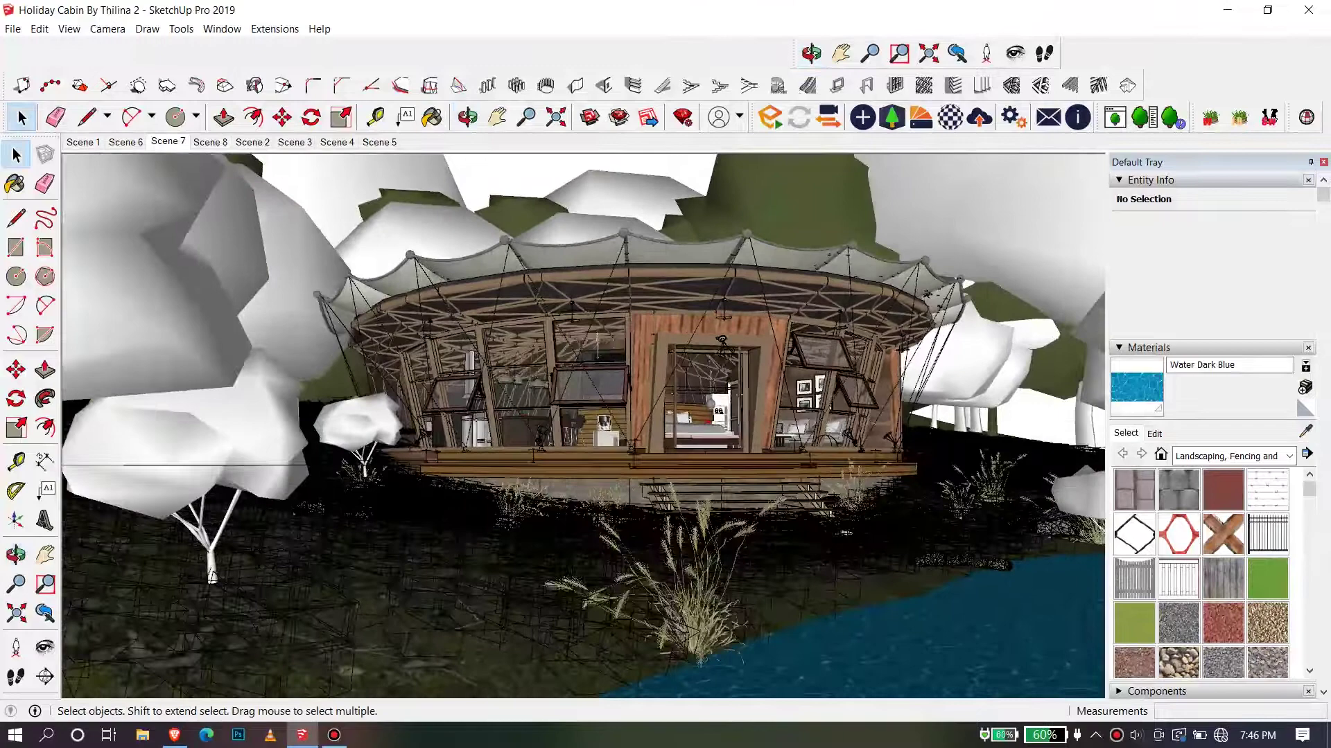